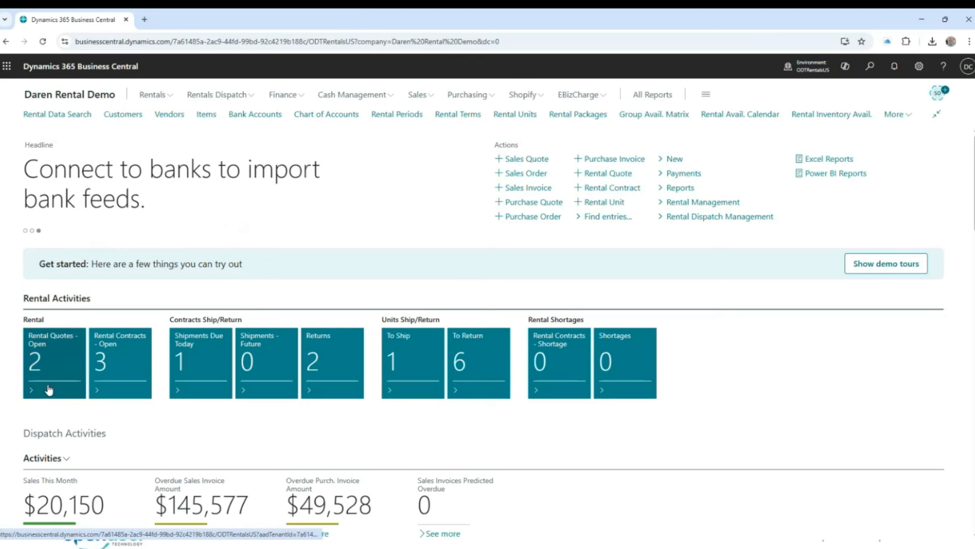
Step: Review the Deposit Application and Deposit Calculation options in the Rental Deposit section of Rental Management Setup
{"action": "left_click", "coordinate": [717, 204]}
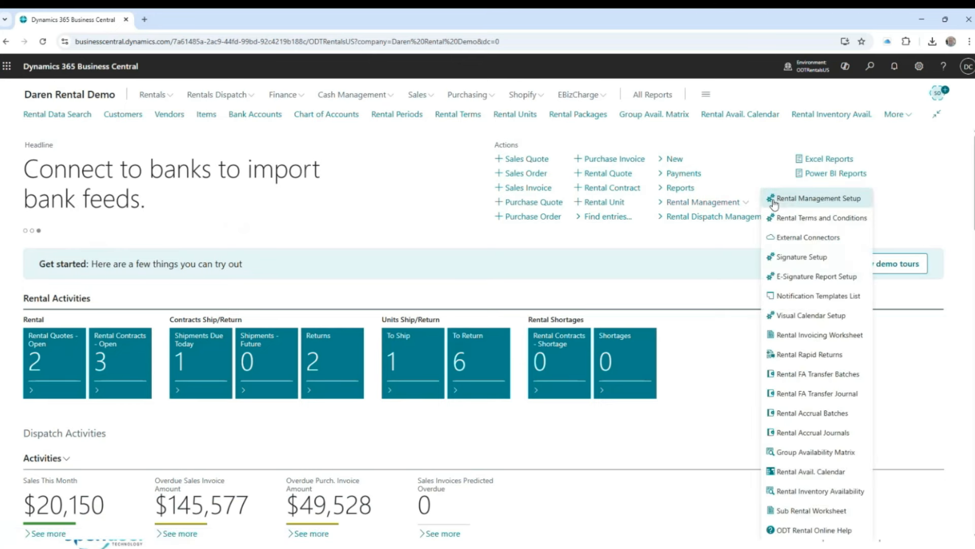
{"action": "left_click", "coordinate": [791, 203]}
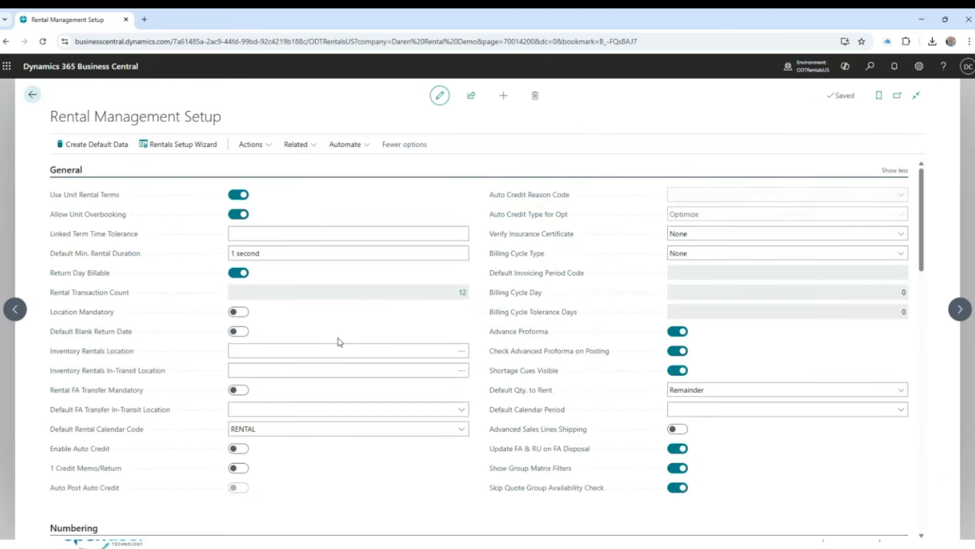
{"action": "scroll", "coordinate": [338, 341], "scroll_direction": "down", "scroll_amount": 20}
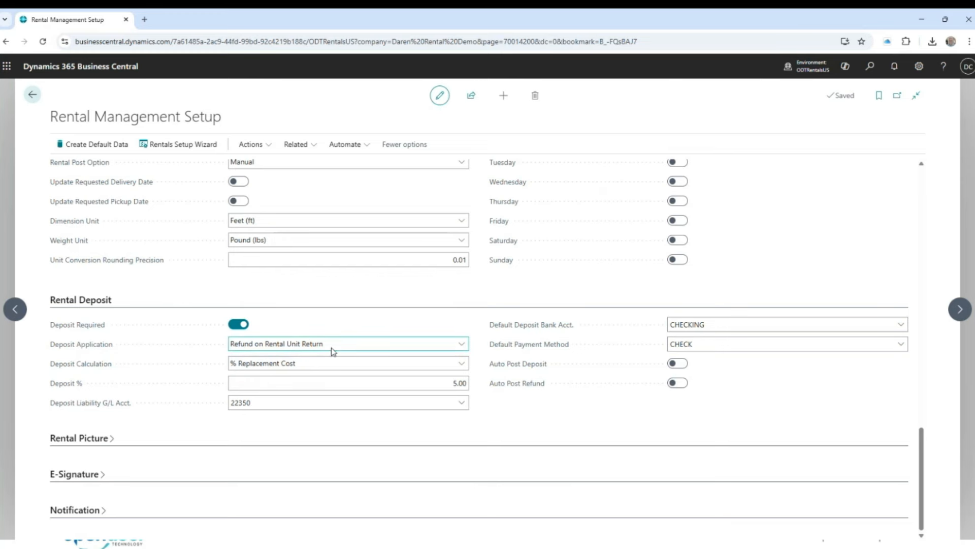
{"action": "left_click", "coordinate": [462, 344]}
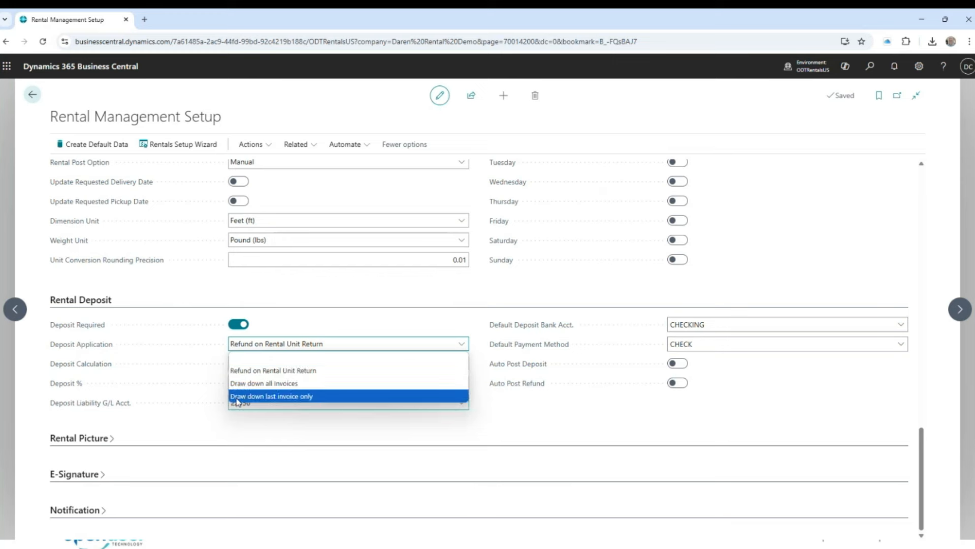
{"action": "left_click", "coordinate": [305, 371]}
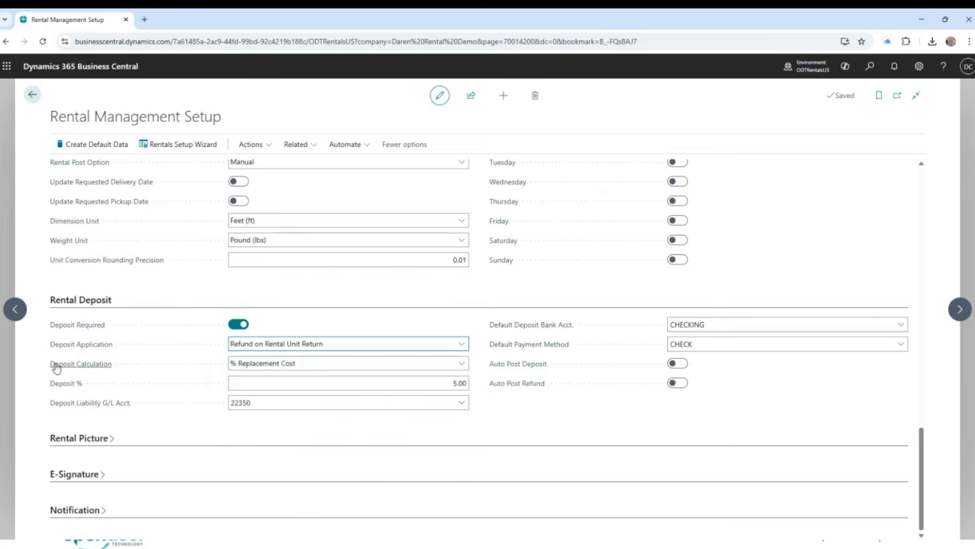
{"action": "left_click", "coordinate": [315, 364]}
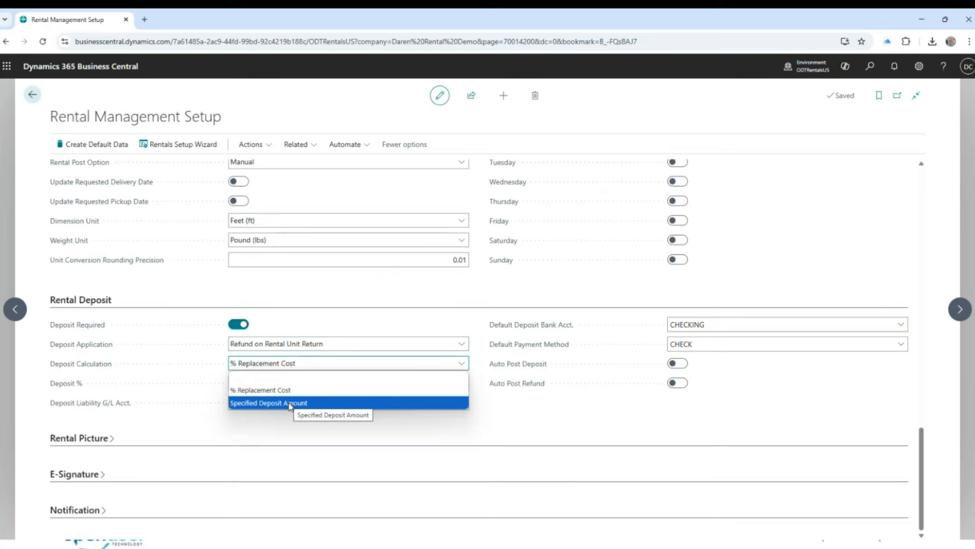
{"action": "left_click", "coordinate": [290, 365]}
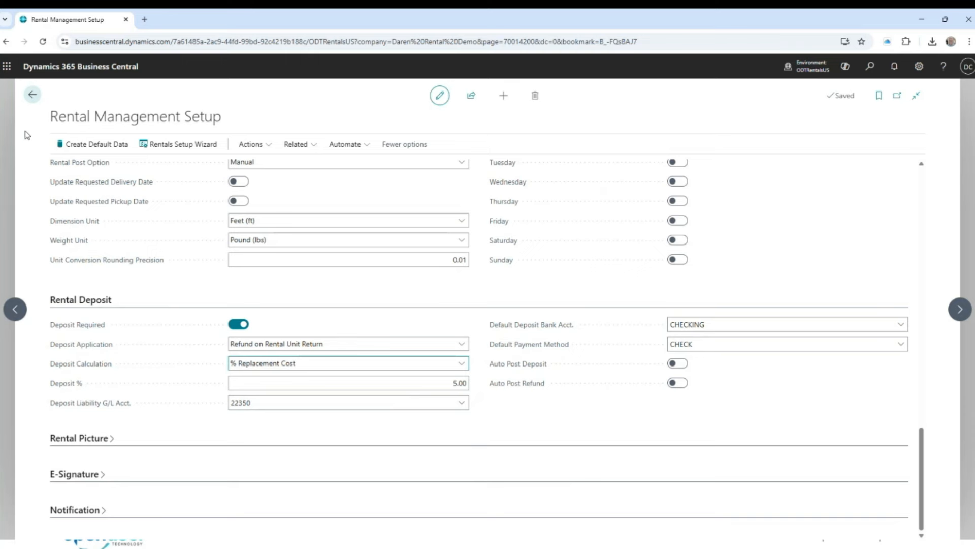
{"action": "left_click", "coordinate": [32, 95]}
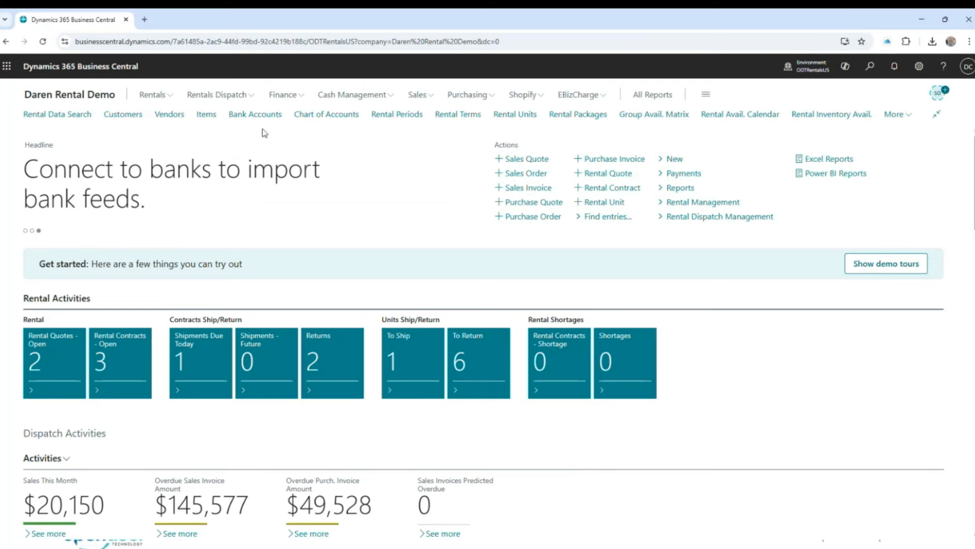
Step: Check the Rental Deposit settings on the customer cards for Adatum Corporation, Trey Research, School of Fine Art and Alpine Ski House
{"action": "left_click", "coordinate": [123, 114]}
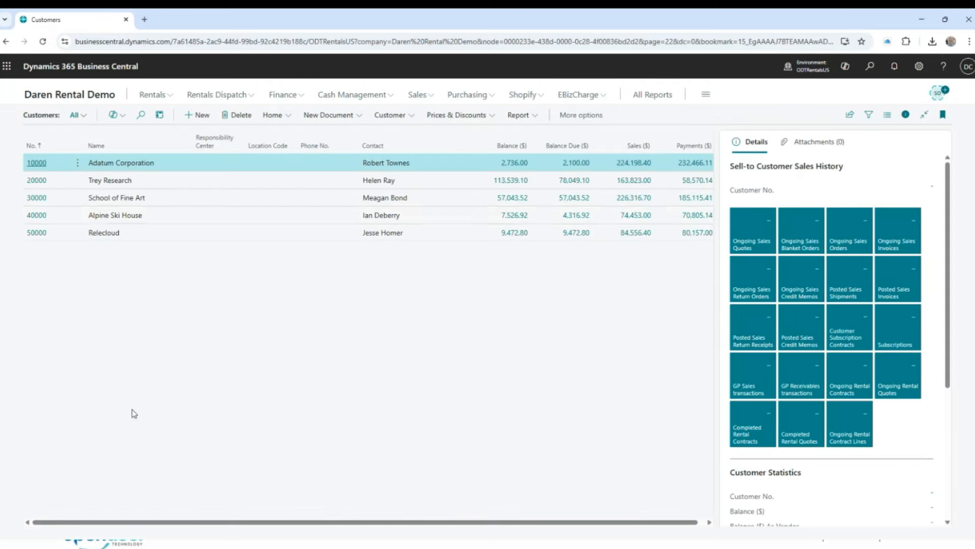
{"action": "left_click", "coordinate": [37, 162]}
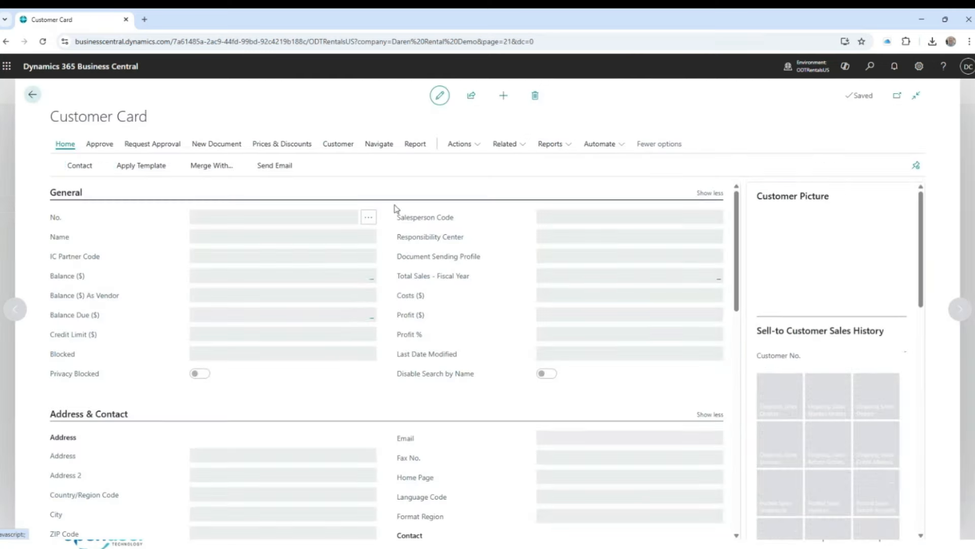
{"action": "scroll", "coordinate": [496, 351], "scroll_direction": "down", "scroll_amount": 10}
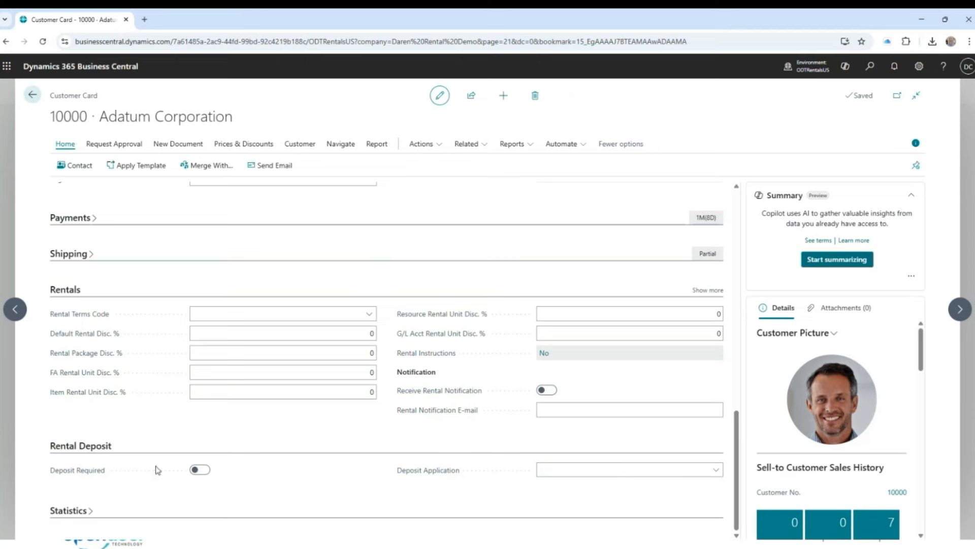
{"action": "left_click", "coordinate": [960, 311]}
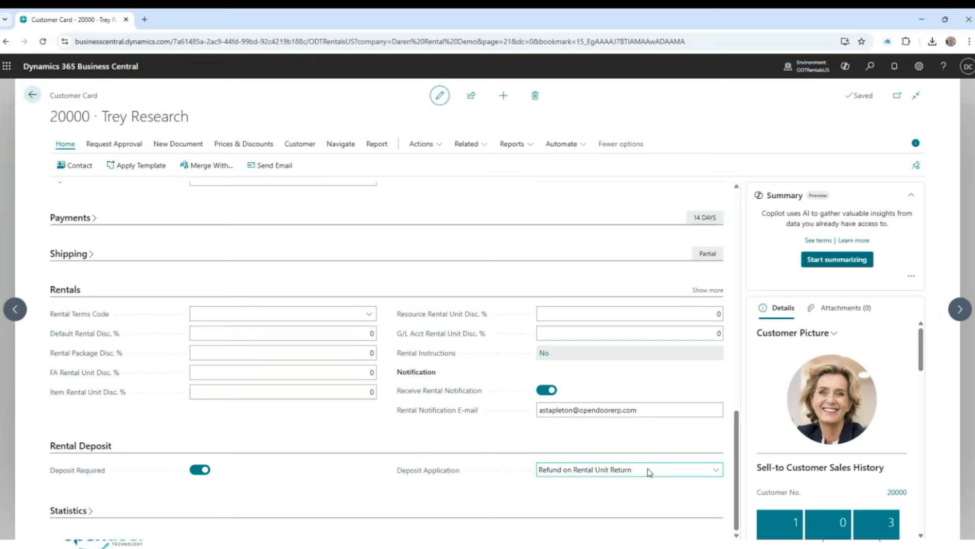
{"action": "left_click", "coordinate": [961, 309]}
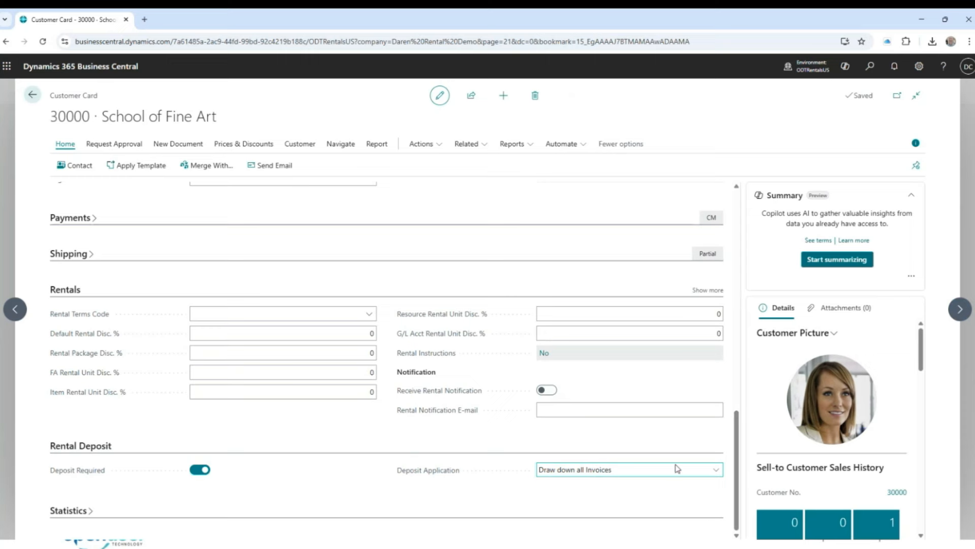
{"action": "left_click", "coordinate": [960, 309]}
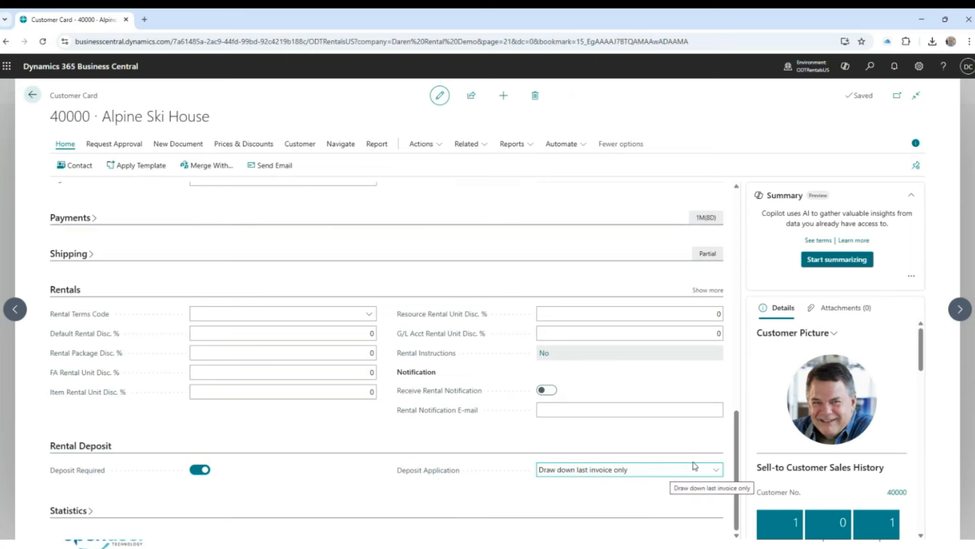
{"action": "left_click", "coordinate": [32, 94]}
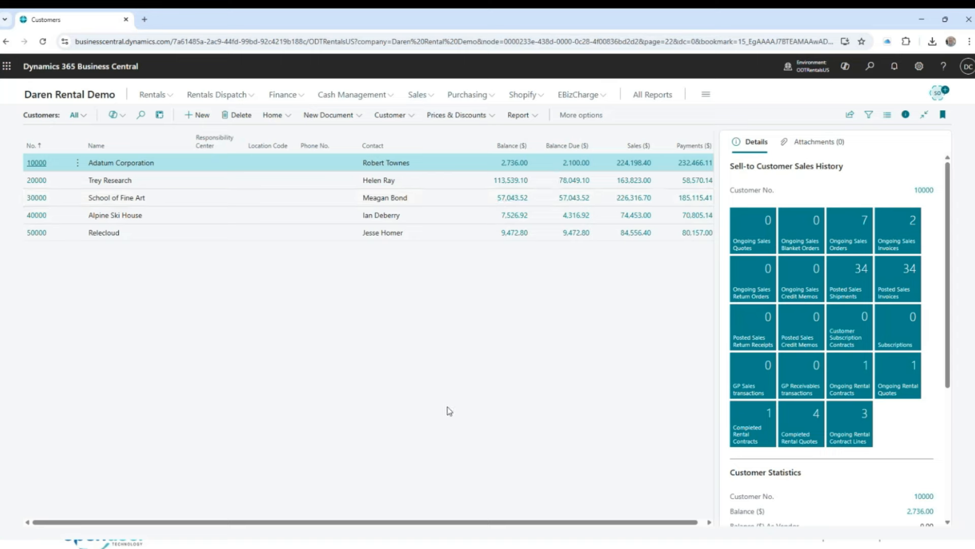
Step: Check the deposit calculation and deposit amount on the rental unit card of the Wacker Excavator group RU00004
{"action": "left_click", "coordinate": [153, 94]}
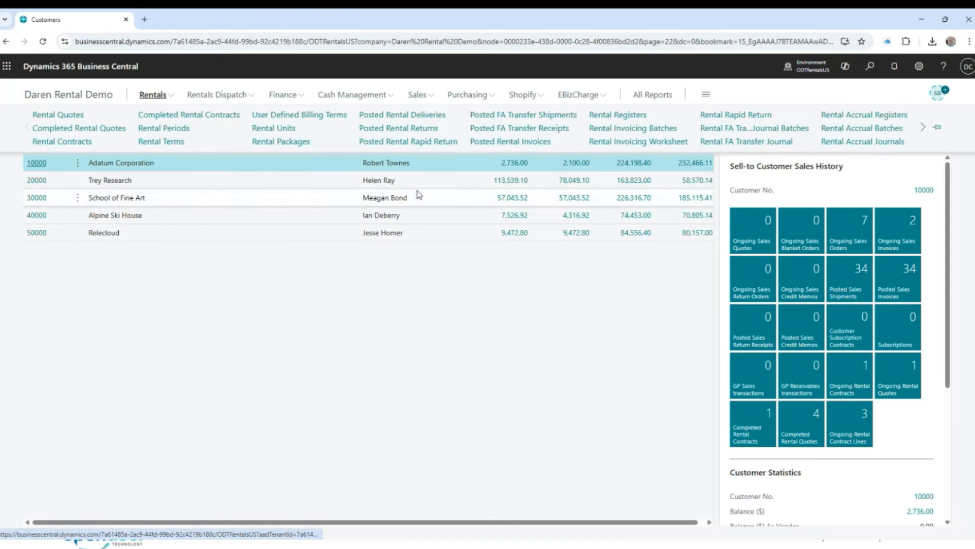
{"action": "left_click", "coordinate": [281, 131]}
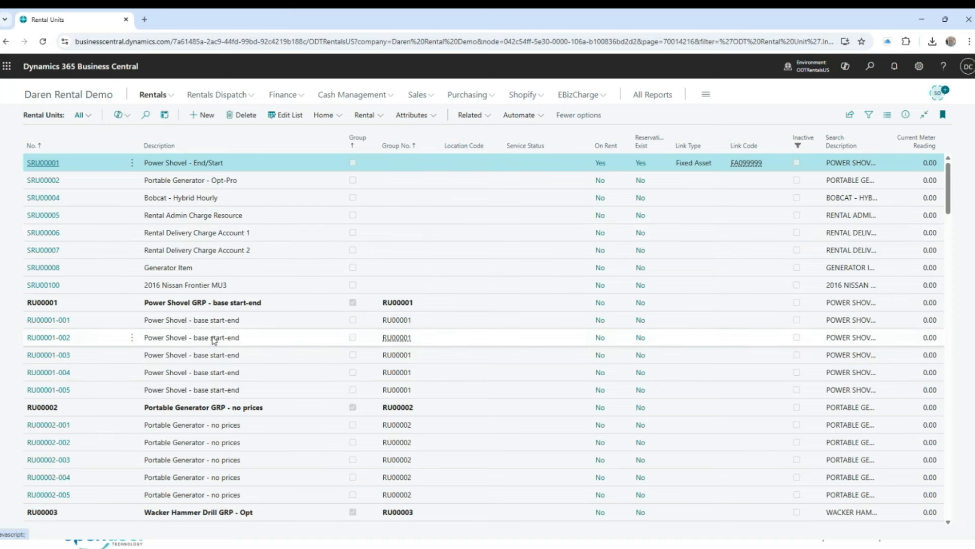
{"action": "scroll", "coordinate": [105, 425], "scroll_direction": "down", "scroll_amount": 3}
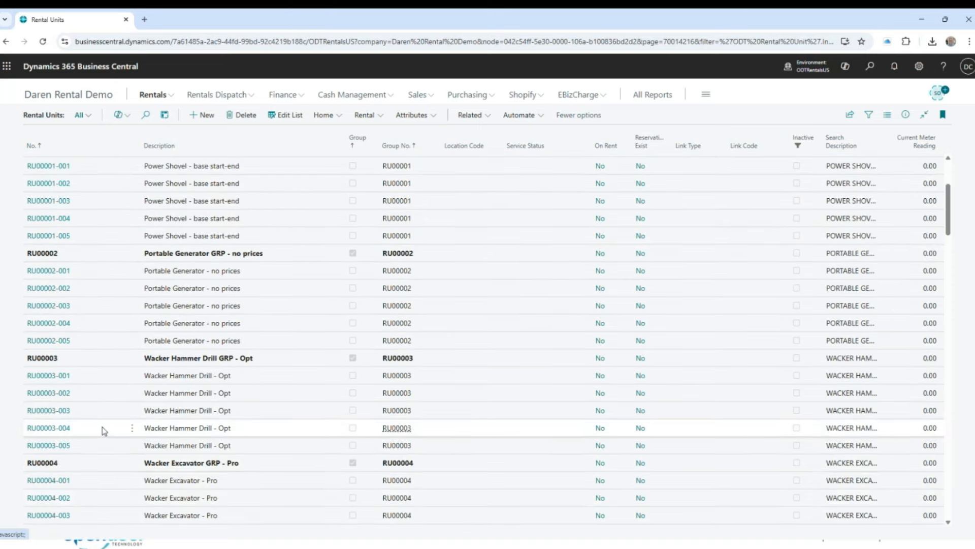
{"action": "left_click", "coordinate": [43, 462]}
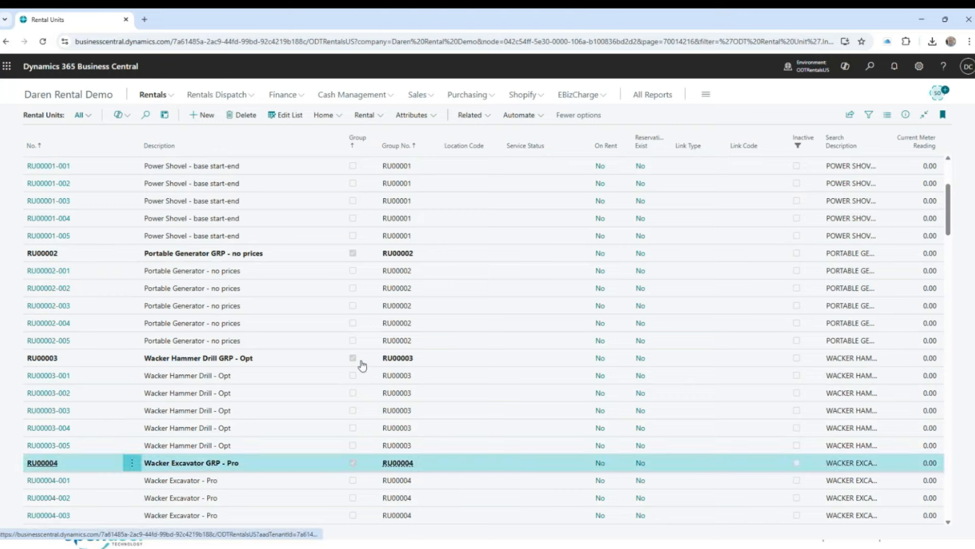
{"action": "scroll", "coordinate": [436, 417], "scroll_direction": "down", "scroll_amount": 5}
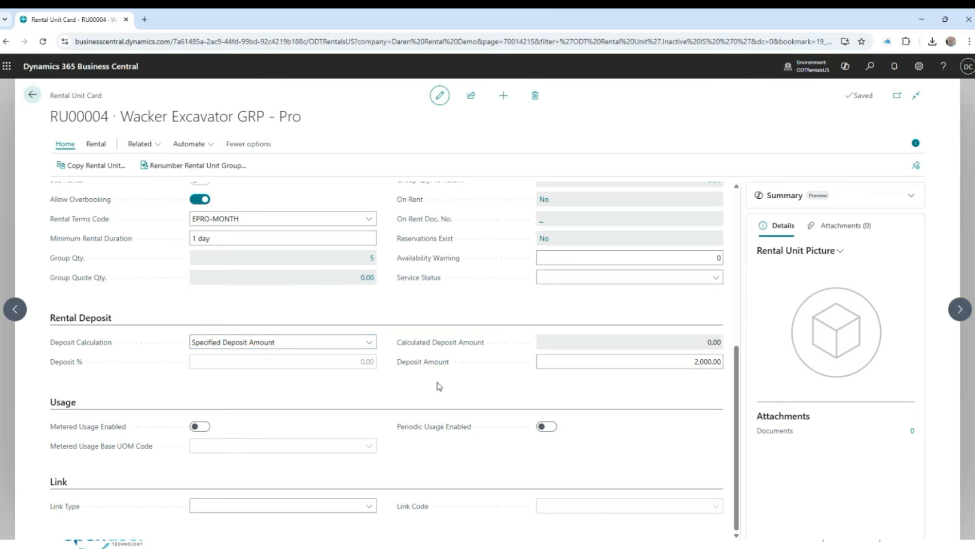
{"action": "left_click", "coordinate": [681, 364]}
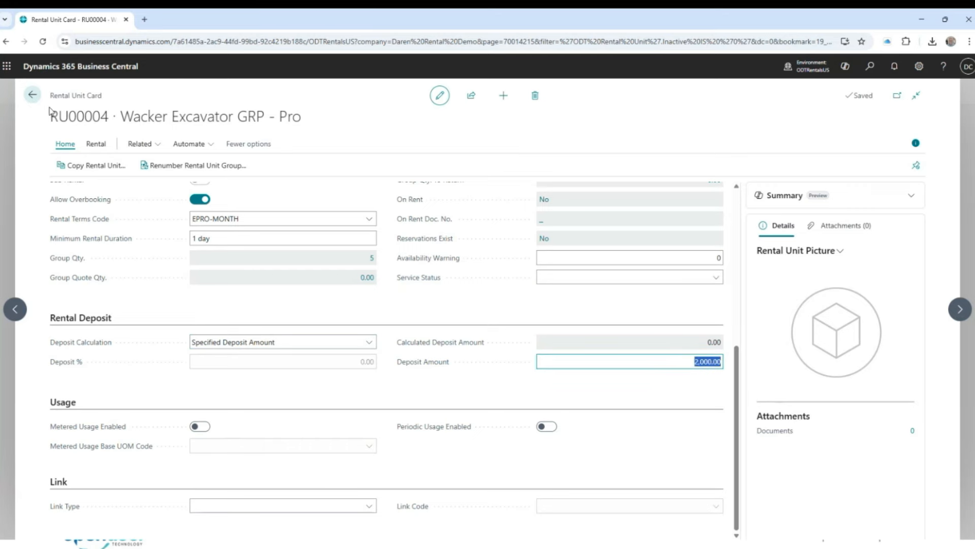
{"action": "left_click", "coordinate": [32, 96]}
Step: Check the deposit calculation and deposit amount on the rental unit card of the Cut-Off Gasoline Saw group RU00006
{"action": "scroll", "coordinate": [79, 343], "scroll_direction": "down", "scroll_amount": 4}
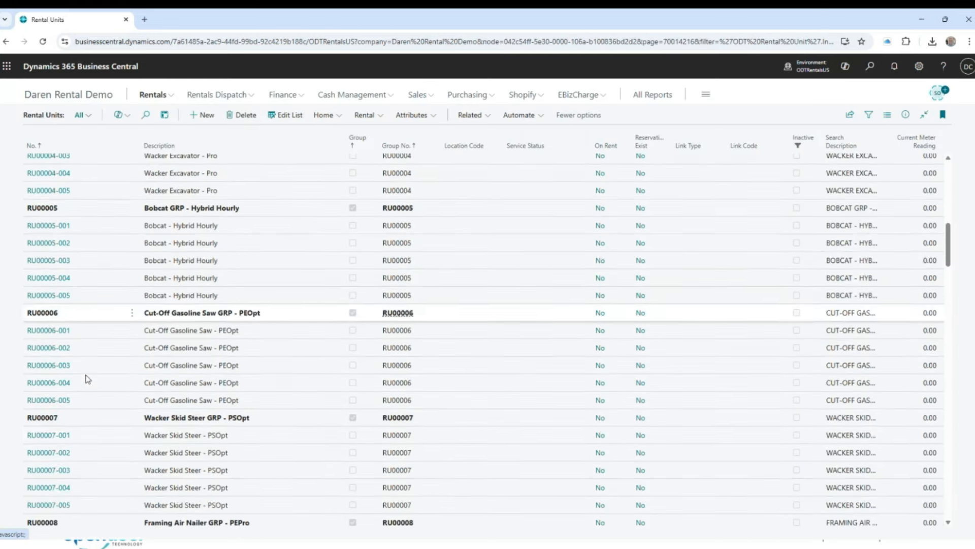
{"action": "left_click", "coordinate": [50, 314]}
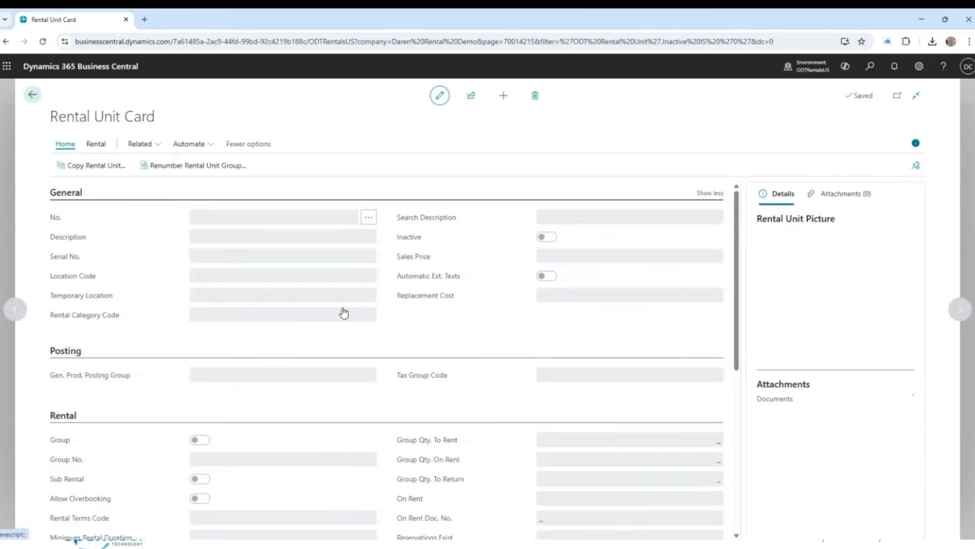
{"action": "scroll", "coordinate": [640, 376], "scroll_direction": "down", "scroll_amount": 5}
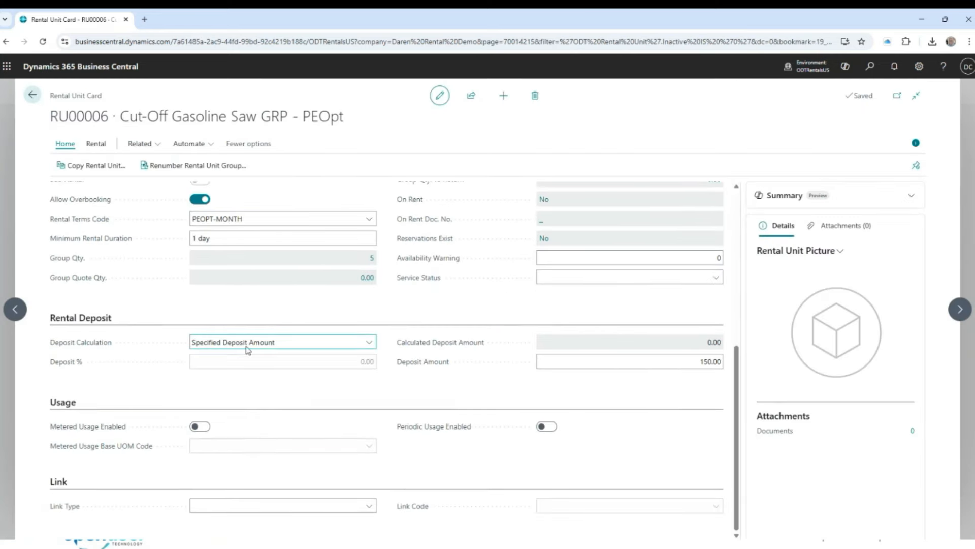
{"action": "left_click", "coordinate": [688, 366]}
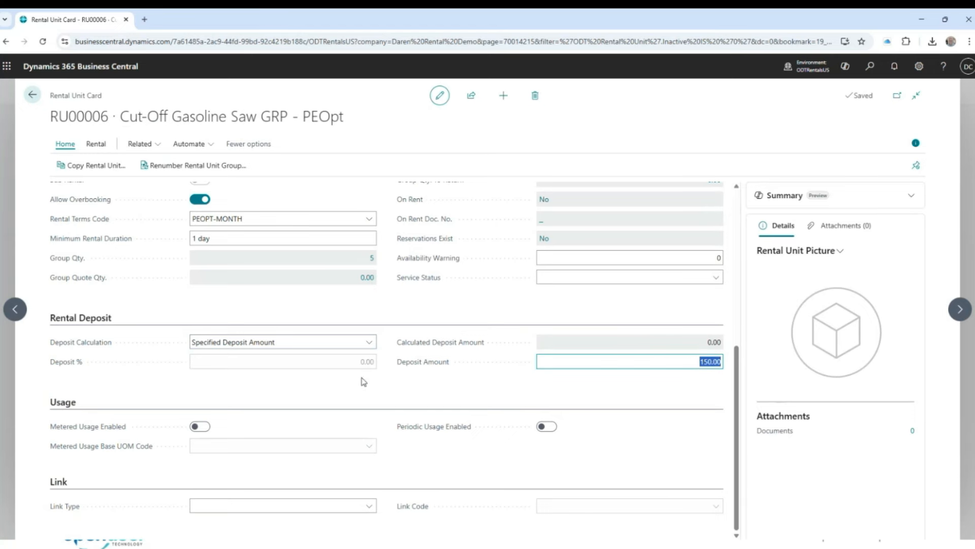
{"action": "left_click", "coordinate": [32, 95]}
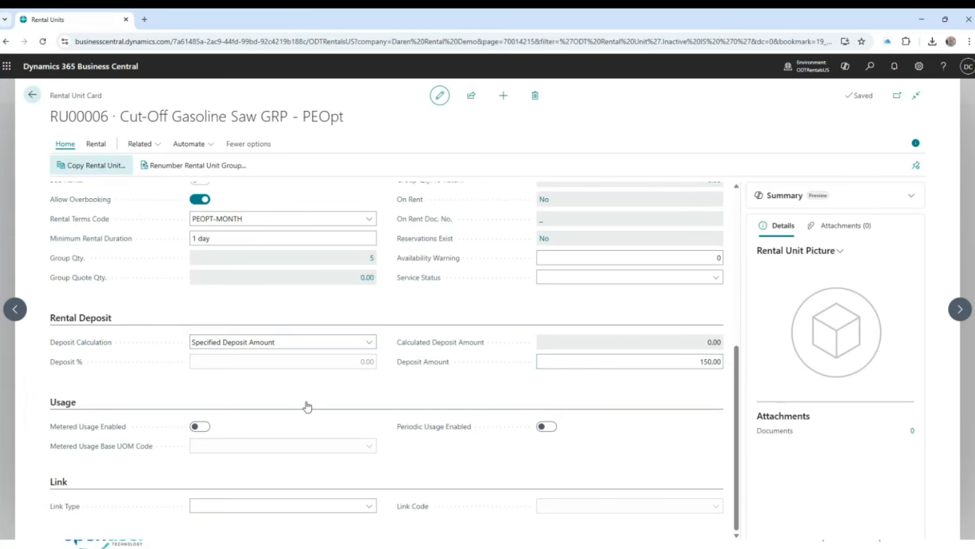
Step: Check the Rental Deposit settings on the rental unit card of the Wacker Skid Steer group RU00007
{"action": "left_click", "coordinate": [42, 418]}
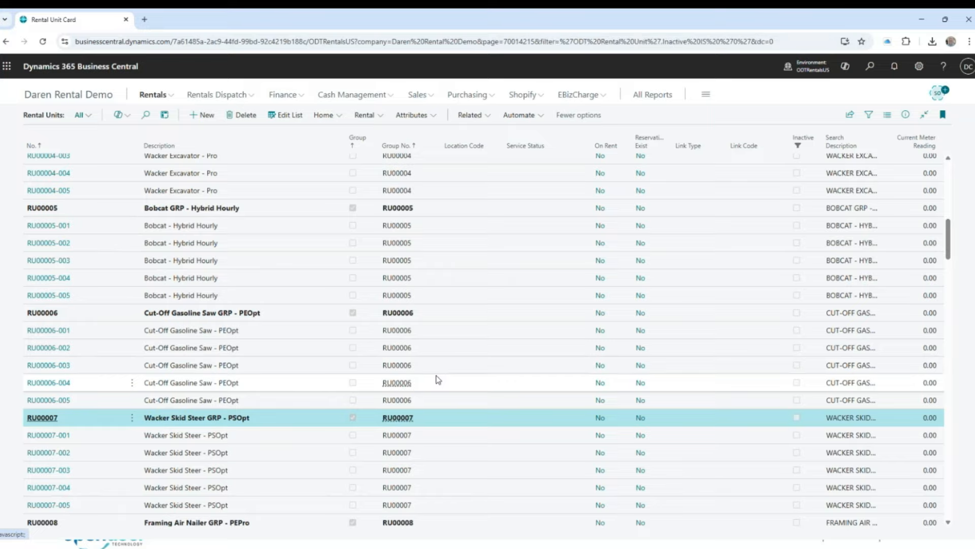
{"action": "scroll", "coordinate": [485, 371], "scroll_direction": "down", "scroll_amount": 2}
{"action": "scroll", "coordinate": [479, 382], "scroll_direction": "down", "scroll_amount": 3}
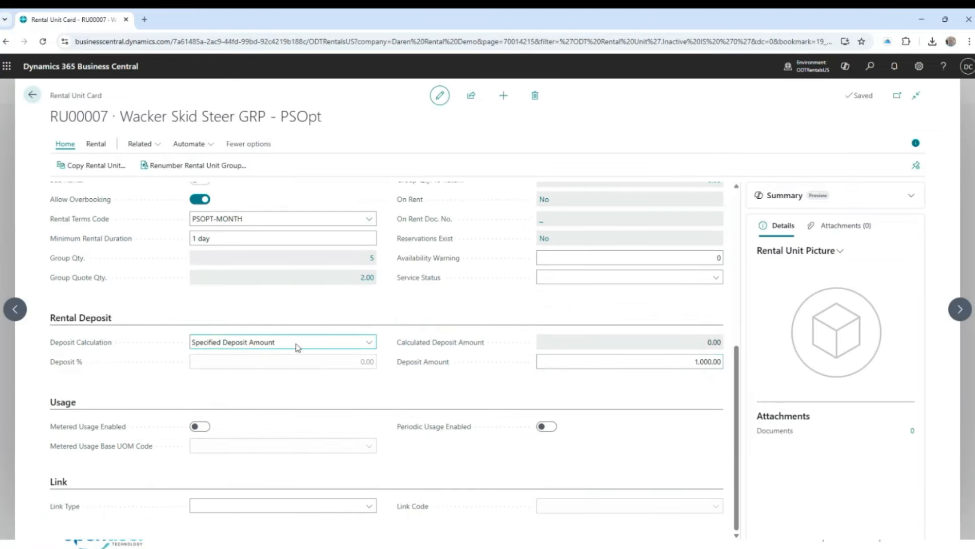
{"action": "left_click", "coordinate": [32, 95]}
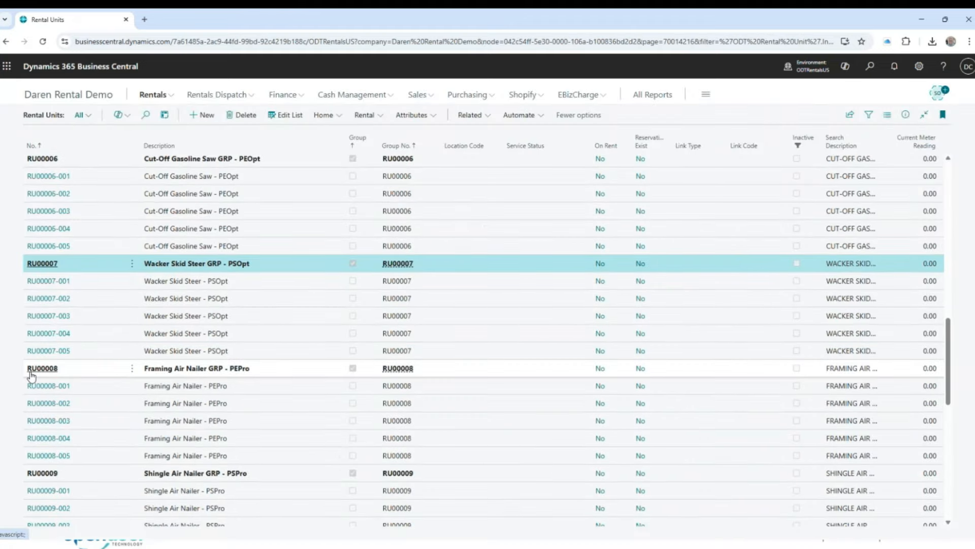
Step: Check the deposit percentage and replacement cost on the rental unit card of the Framing Air Nailer group RU00008
{"action": "left_click", "coordinate": [44, 367]}
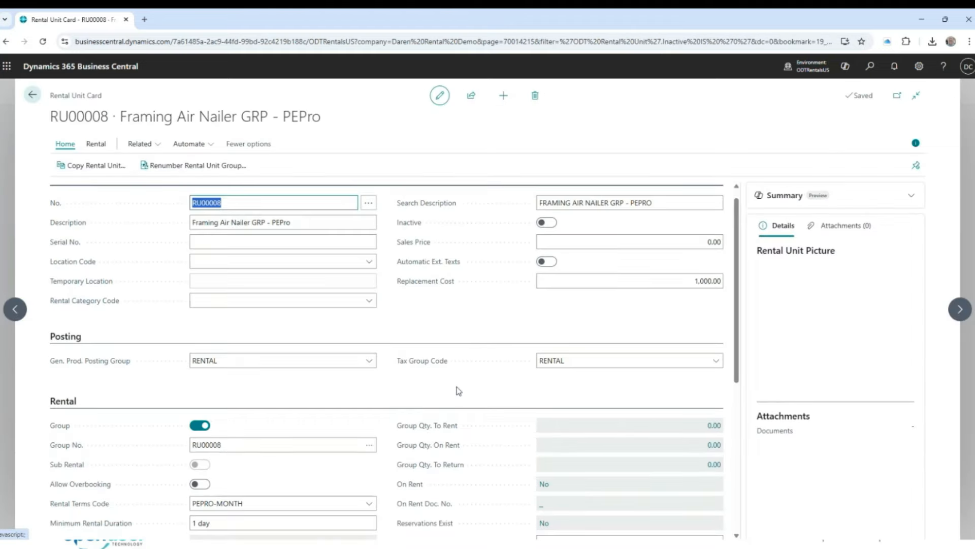
{"action": "scroll", "coordinate": [447, 376], "scroll_direction": "down", "scroll_amount": 5}
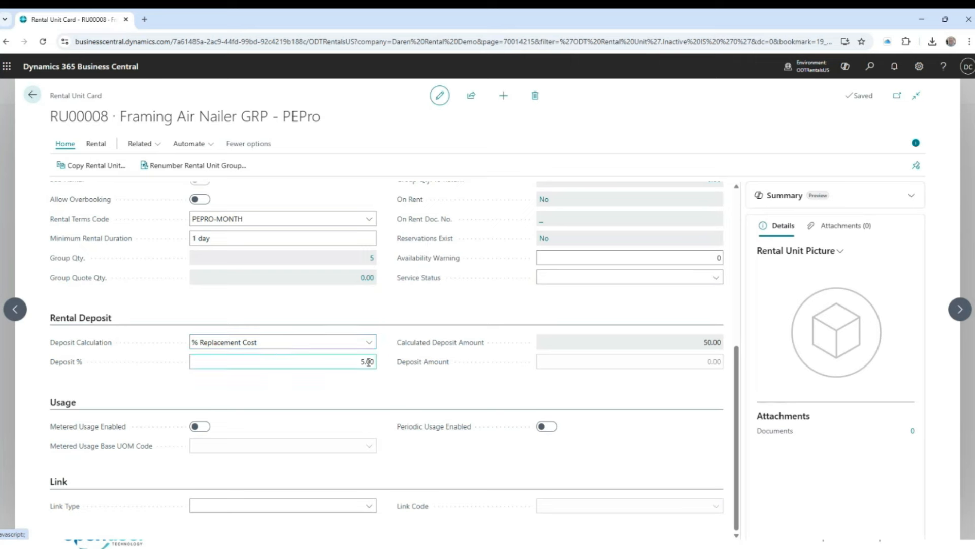
{"action": "scroll", "coordinate": [648, 337], "scroll_direction": "up", "scroll_amount": 5}
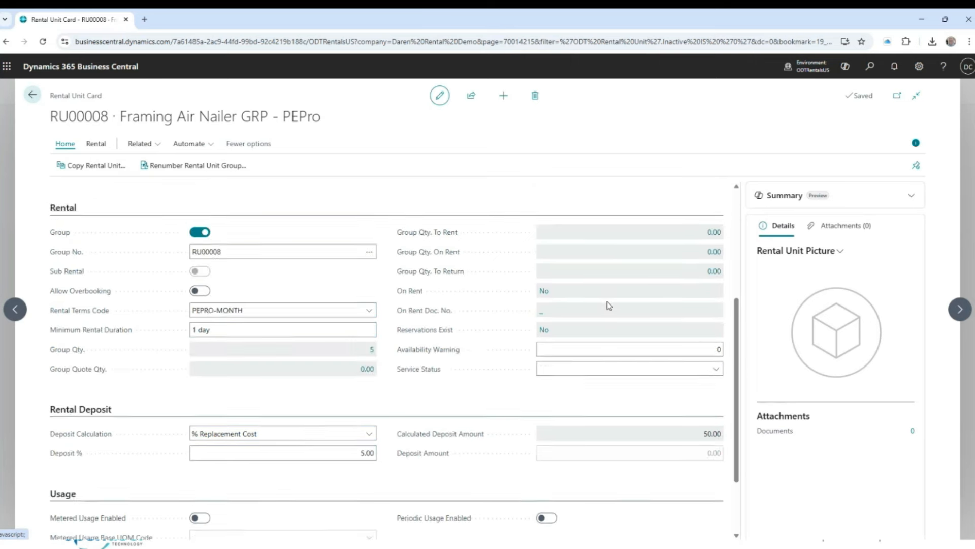
{"action": "left_click", "coordinate": [679, 299]}
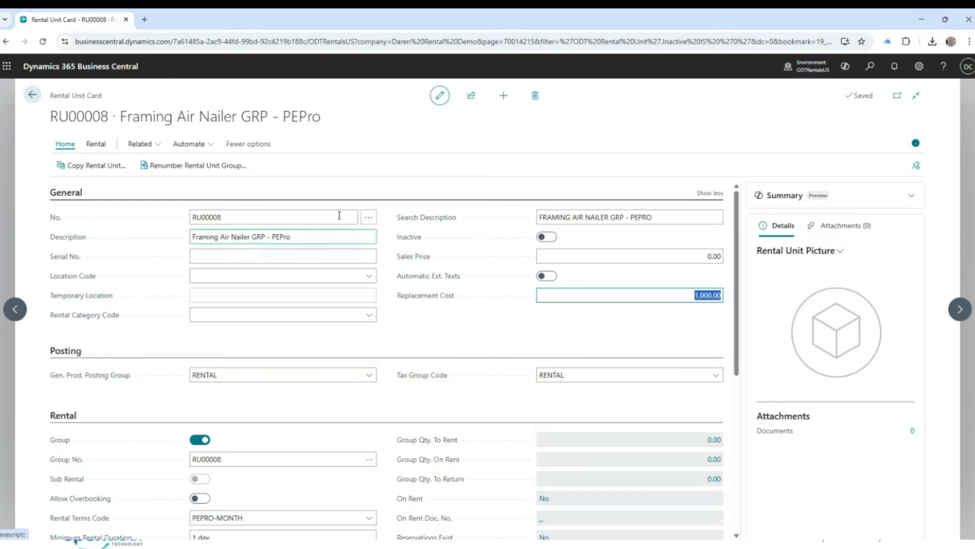
{"action": "left_click", "coordinate": [32, 95]}
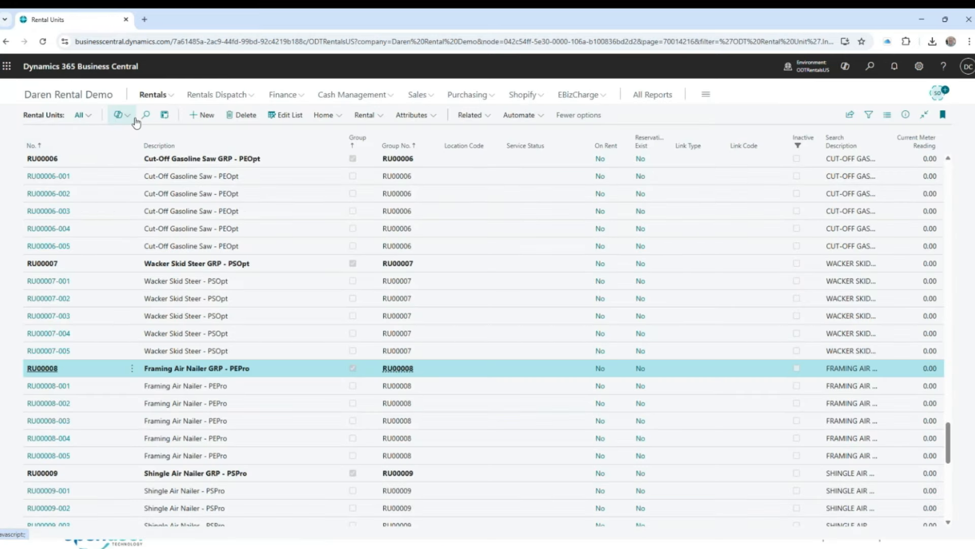
Step: Open the rental quotes and create a new rental quote for the customer Trey Research
{"action": "left_click", "coordinate": [155, 95]}
{"action": "left_click", "coordinate": [67, 116]}
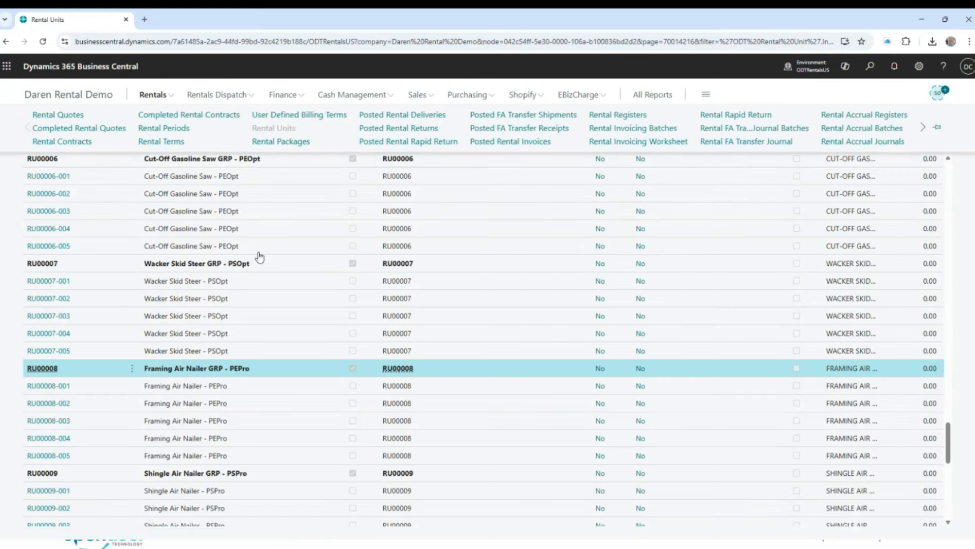
{"action": "left_click", "coordinate": [213, 115]}
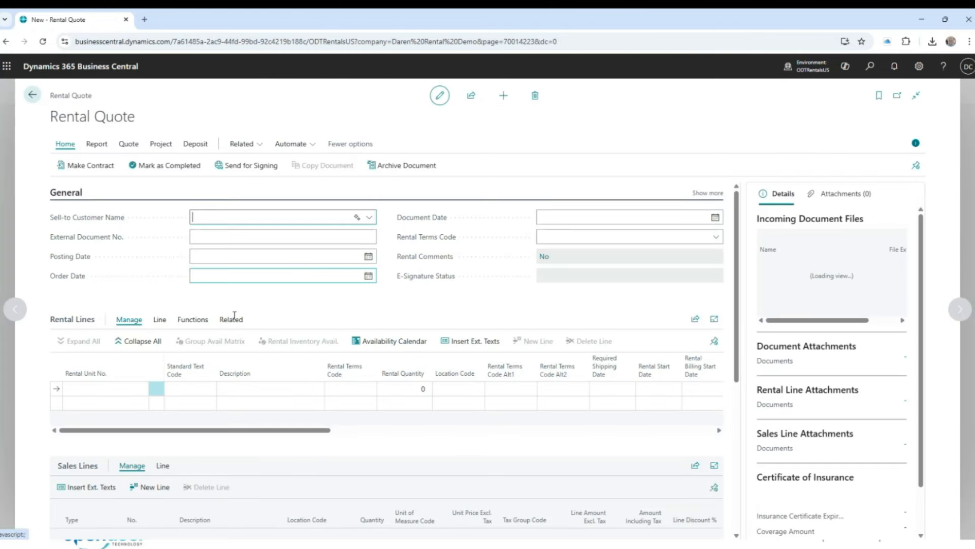
{"action": "left_click", "coordinate": [219, 242]}
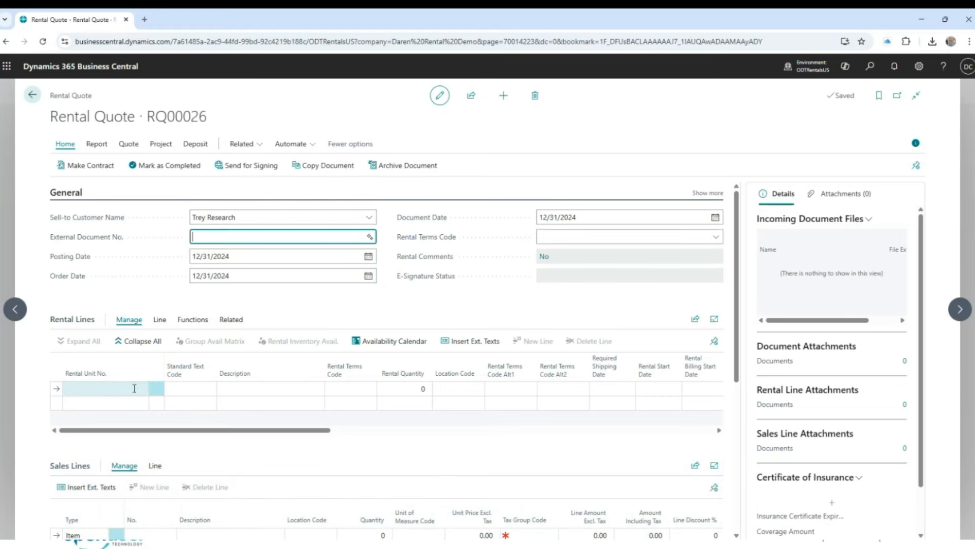
Step: Add a rental line for the Wacker Excavator group RU00004 with a rental quantity of 1
{"action": "left_click", "coordinate": [146, 390]}
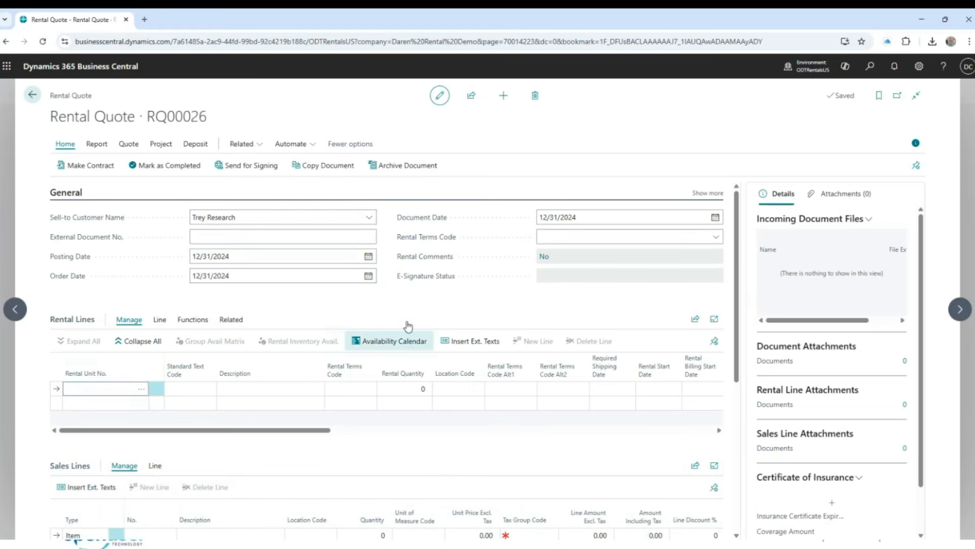
{"action": "scroll", "coordinate": [28, 409], "scroll_direction": "down", "scroll_amount": 5}
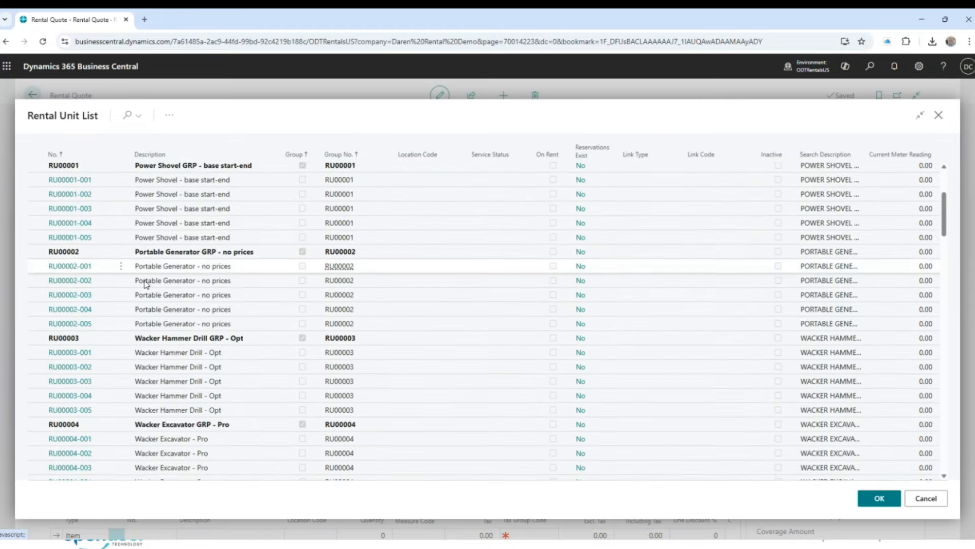
{"action": "left_click", "coordinate": [61, 339]}
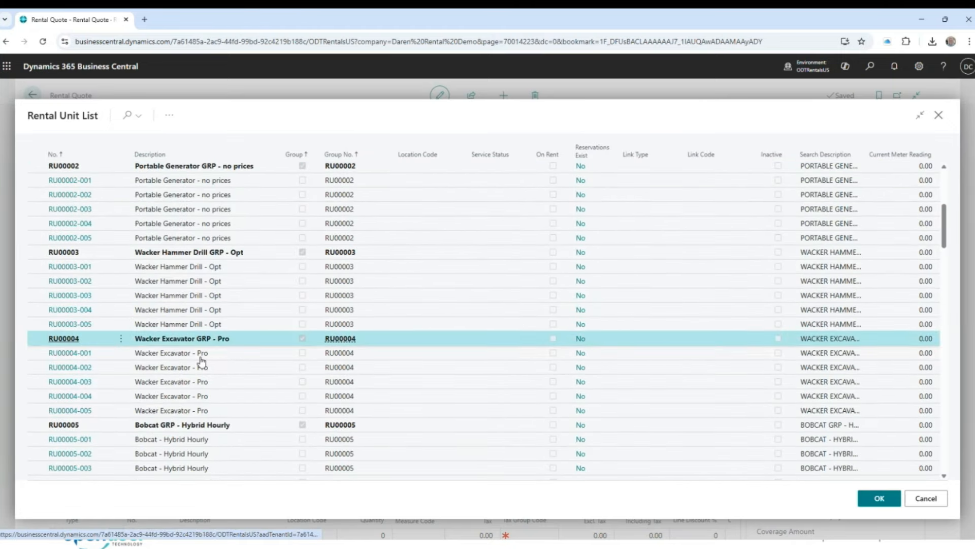
{"action": "key", "text": "Return"}
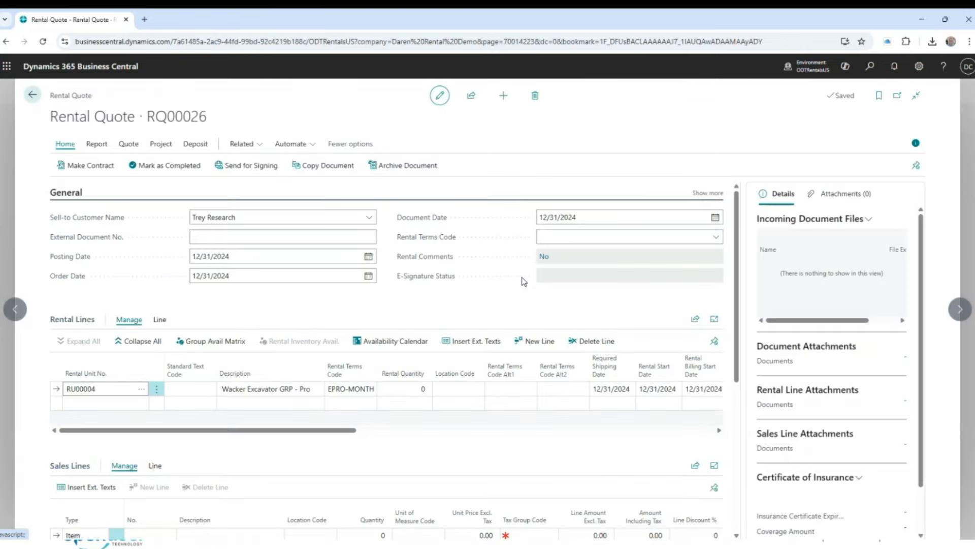
{"action": "left_click", "coordinate": [407, 390]}
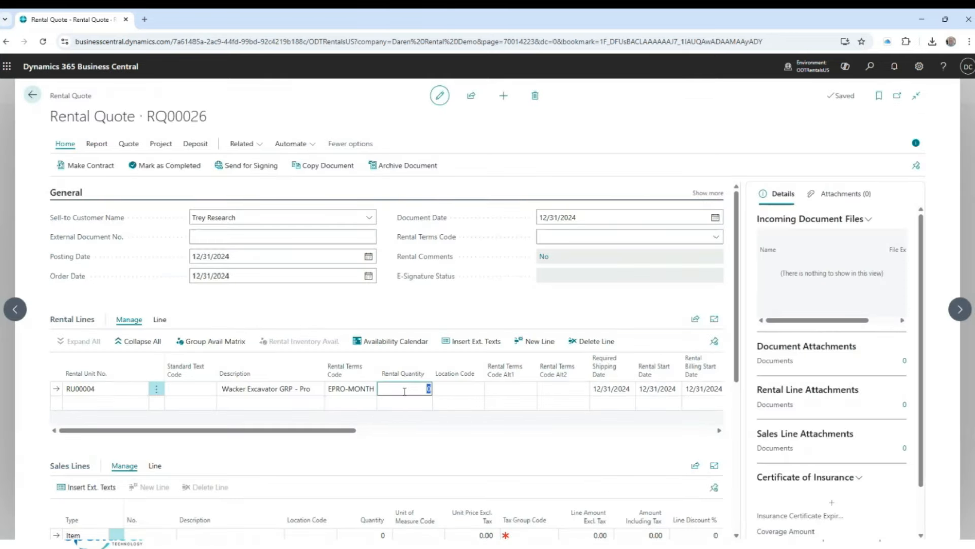
{"action": "key", "text": "Tab"}
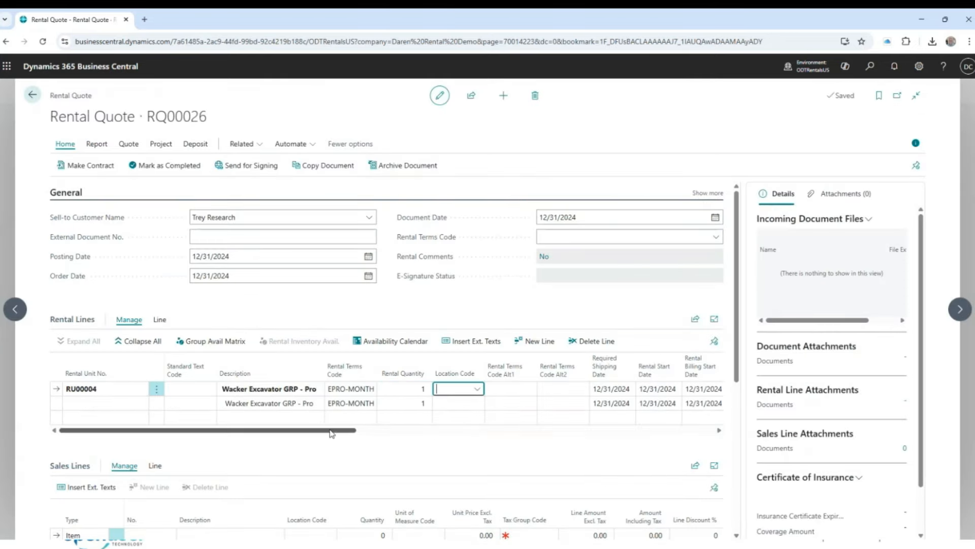
Step: Check the excavator line's required deposit amount and assign unit RU00004-004 to its detail line
{"action": "left_click_drag", "start_coordinate": [453, 432], "coordinate": [648, 425]}
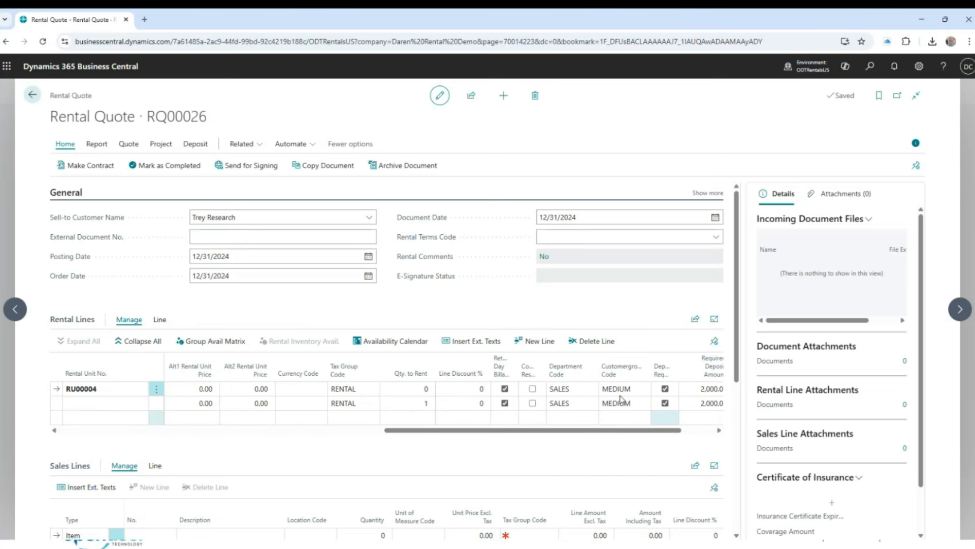
{"action": "left_click", "coordinate": [709, 404]}
{"action": "left_click", "coordinate": [102, 403]}
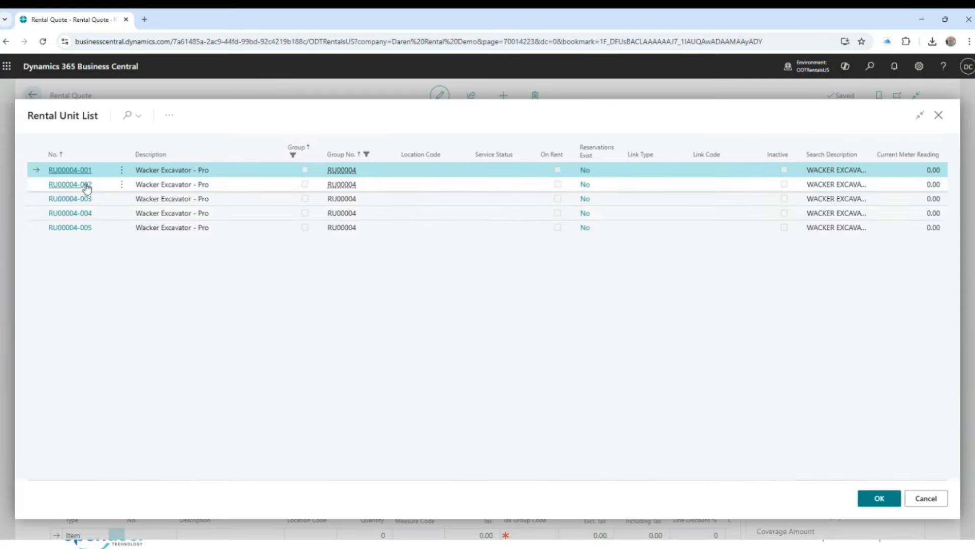
{"action": "left_click", "coordinate": [78, 217]}
{"action": "left_click", "coordinate": [879, 498]}
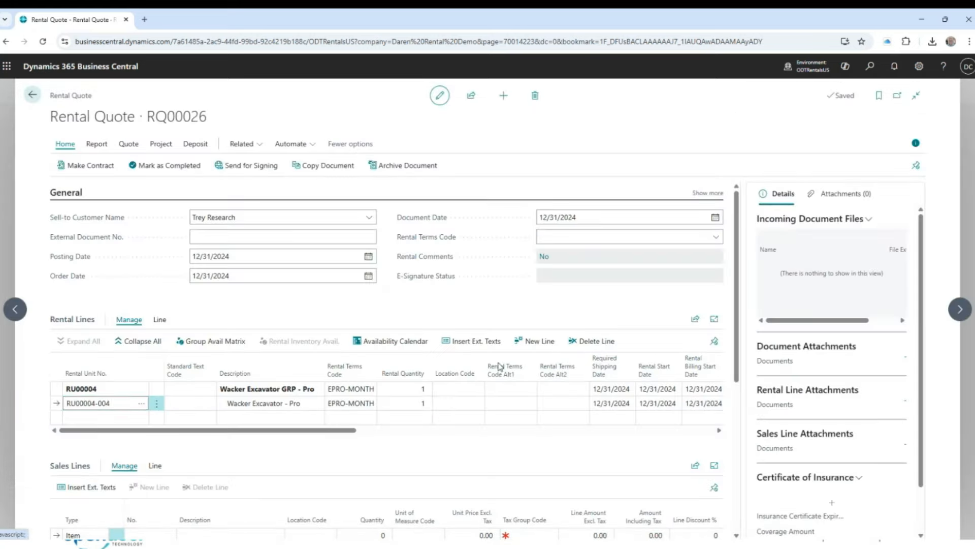
Step: Add a rental line for the Framing Air Nailer group RU00008 with a rental quantity of 2
{"action": "scroll", "coordinate": [436, 403], "scroll_direction": "down", "scroll_amount": 1}
{"action": "left_click", "coordinate": [92, 367]}
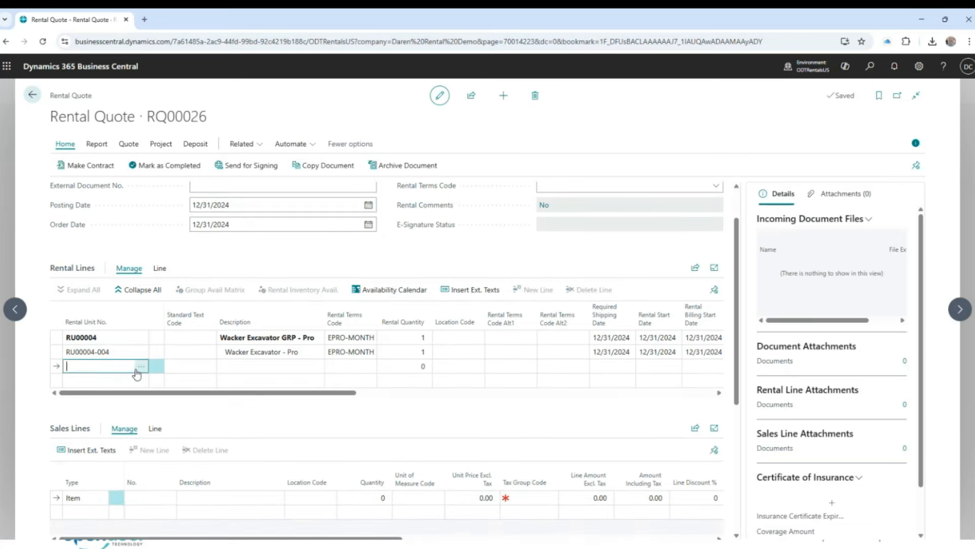
{"action": "scroll", "coordinate": [229, 330], "scroll_direction": "down", "scroll_amount": 5}
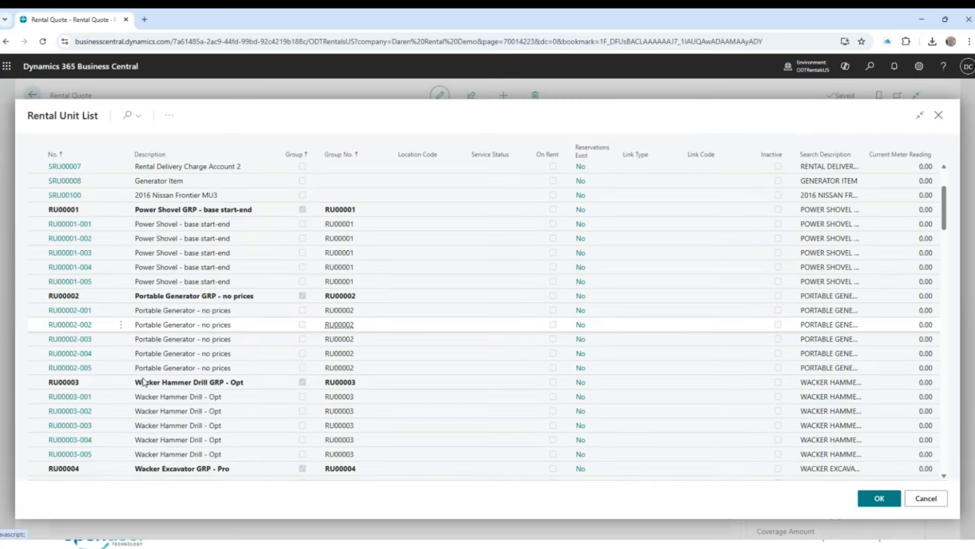
{"action": "scroll", "coordinate": [183, 411], "scroll_direction": "down", "scroll_amount": 3}
{"action": "scroll", "coordinate": [175, 391], "scroll_direction": "down", "scroll_amount": 2}
{"action": "left_click", "coordinate": [65, 375]}
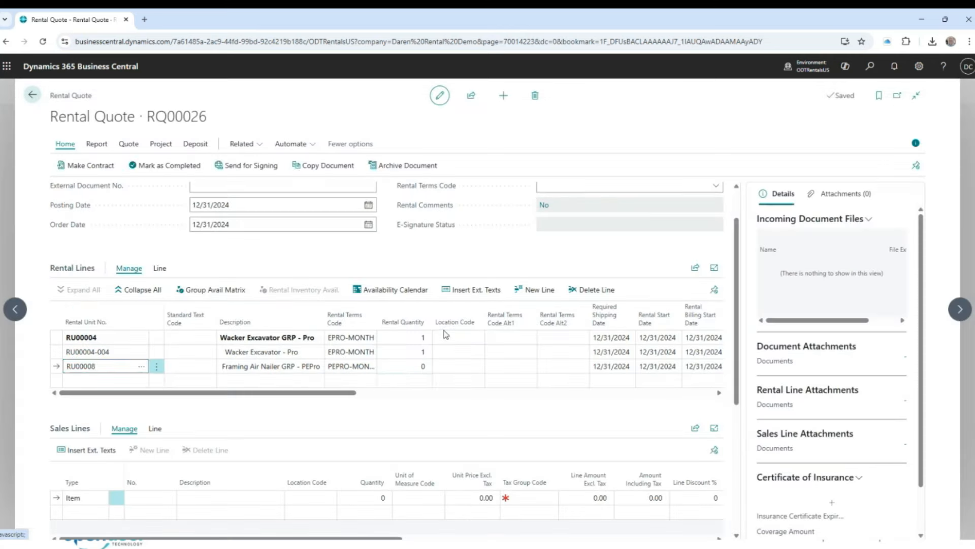
{"action": "type", "text": "2"}
{"action": "key", "text": "Tab"}
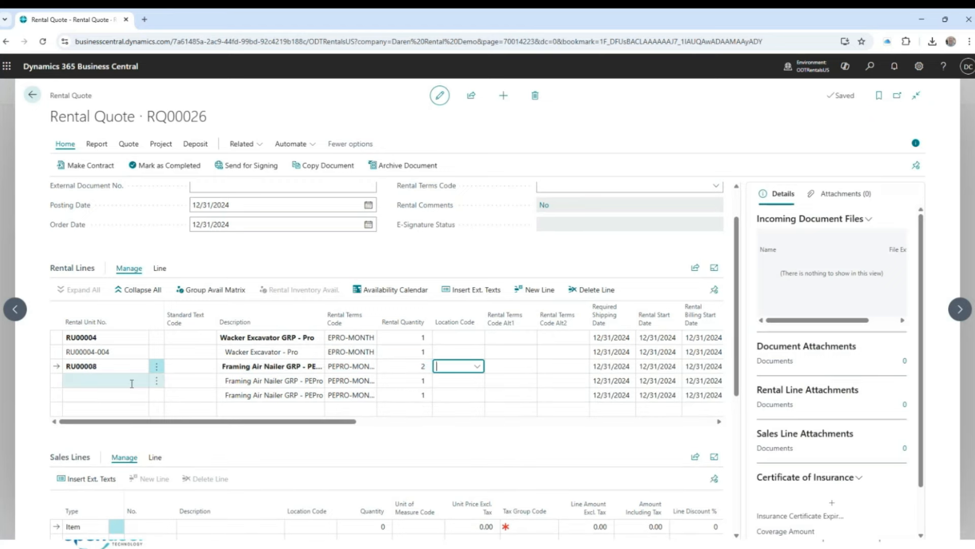
Step: Assign units RU00008-002 and RU00008-003 to the two Framing Air Nailer detail lines
{"action": "left_click", "coordinate": [131, 383]}
{"action": "left_click", "coordinate": [144, 380]}
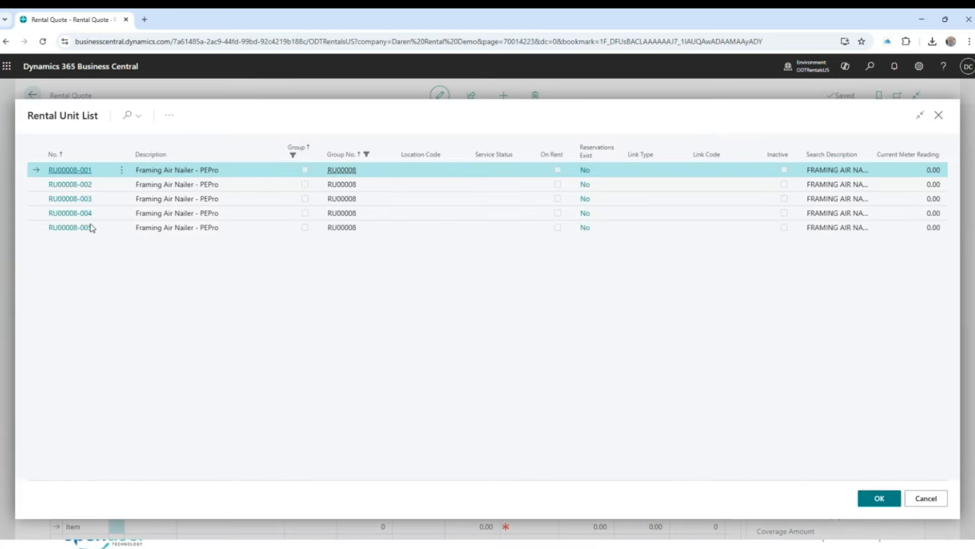
{"action": "left_click", "coordinate": [108, 187]}
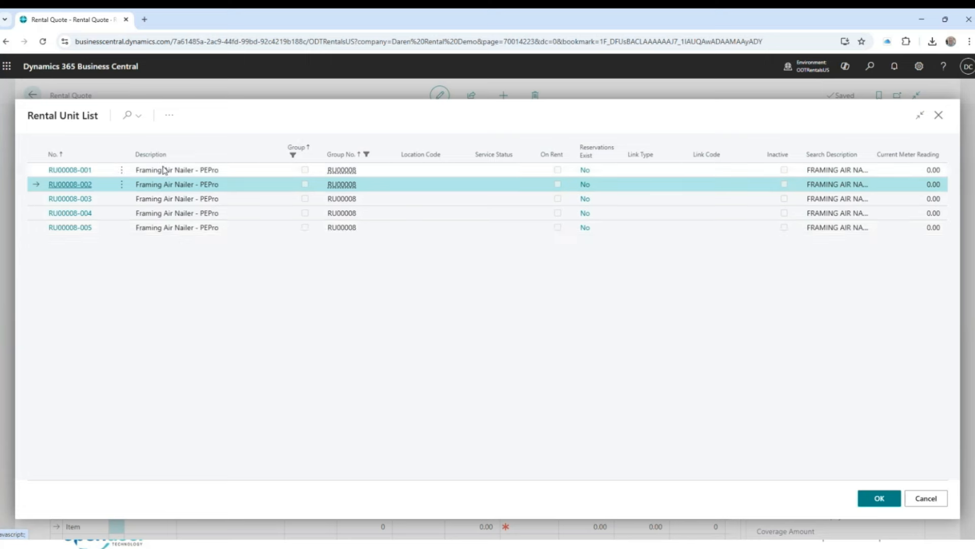
{"action": "left_click", "coordinate": [162, 199], "text": "shift"}
{"action": "left_click", "coordinate": [866, 494]}
Step: Check the nailer lines' required deposits, and the replacement cost and Rental Deposit settings on the card of unit RU00008-003, keeping that unit assigned
{"action": "left_click_drag", "start_coordinate": [317, 424], "coordinate": [636, 426]}
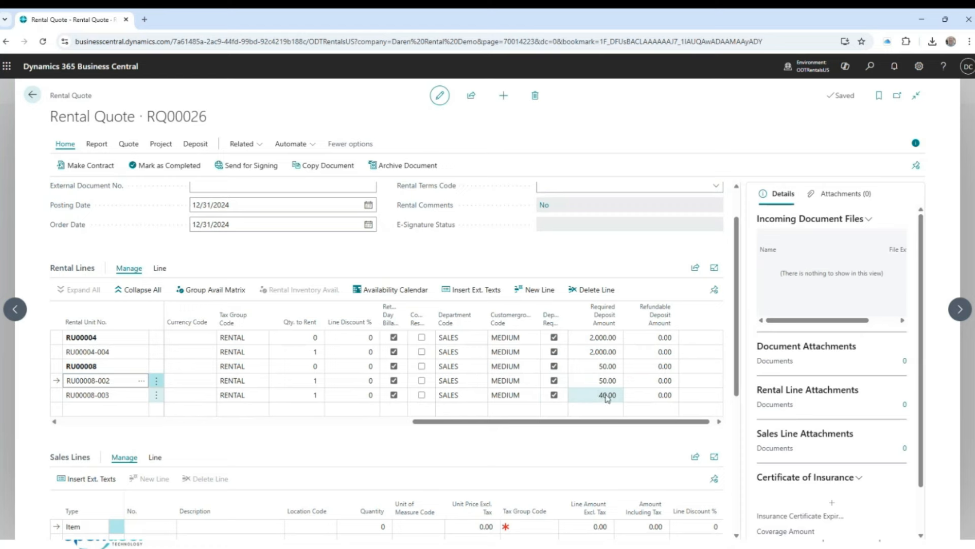
{"action": "left_click", "coordinate": [100, 397]}
{"action": "left_click", "coordinate": [142, 394]}
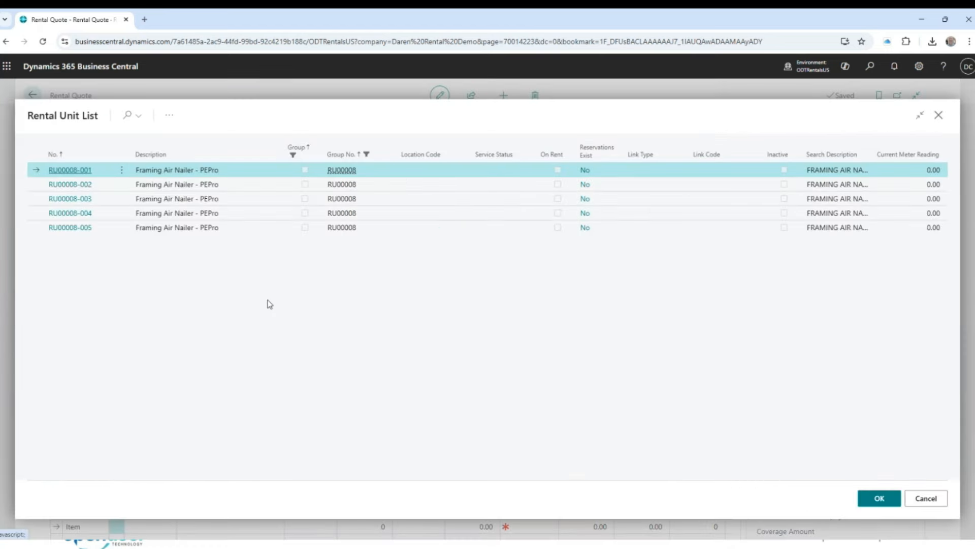
{"action": "left_click", "coordinate": [177, 201]}
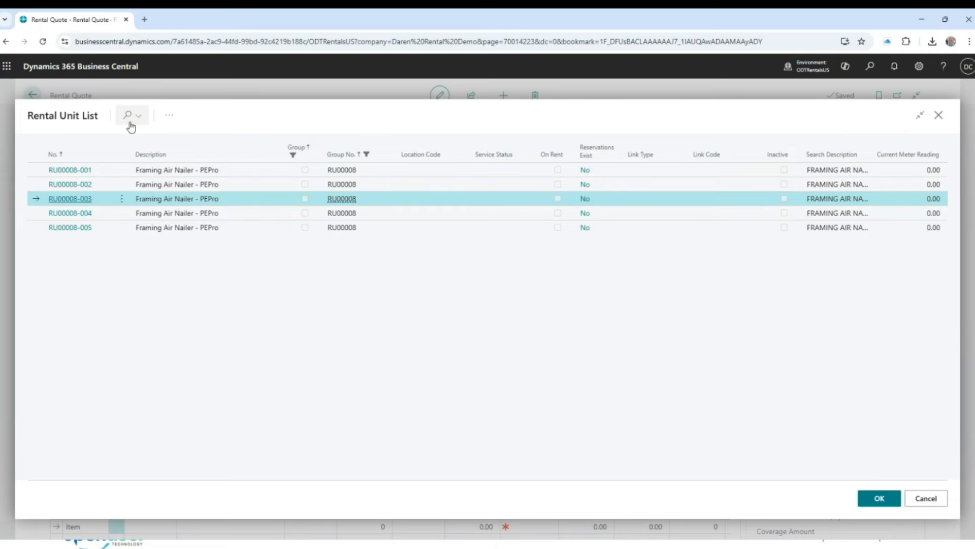
{"action": "left_click", "coordinate": [169, 114]}
{"action": "mouse_move", "coordinate": [214, 135]}
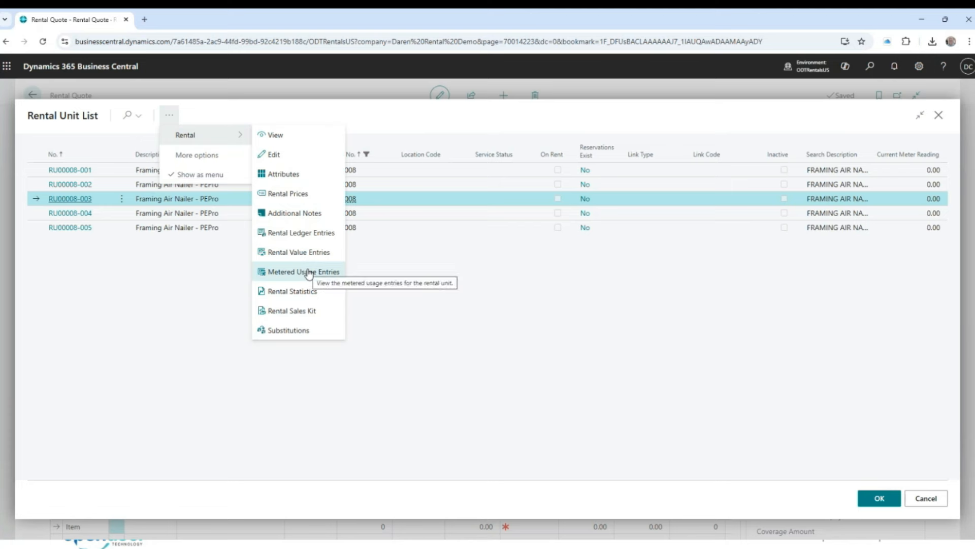
{"action": "left_click", "coordinate": [293, 156]}
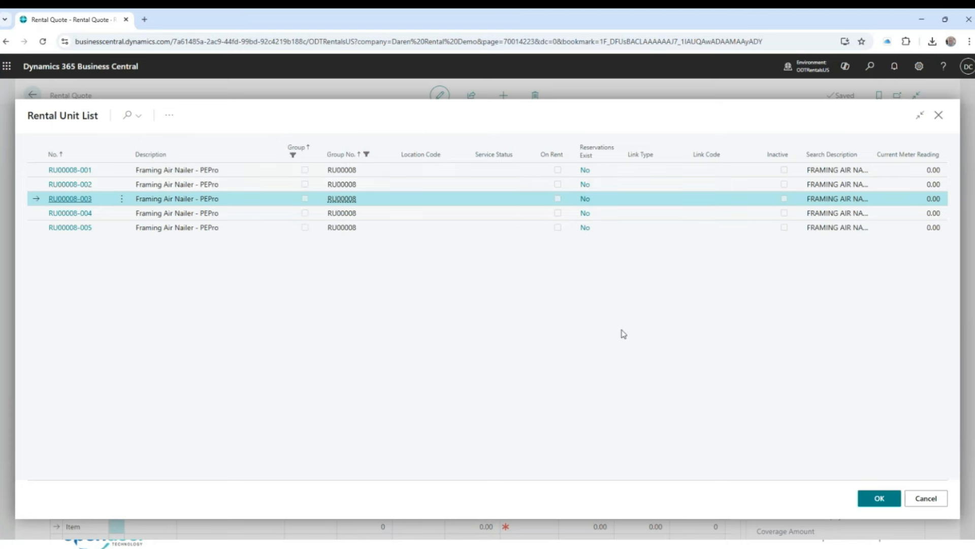
{"action": "left_click", "coordinate": [642, 296]}
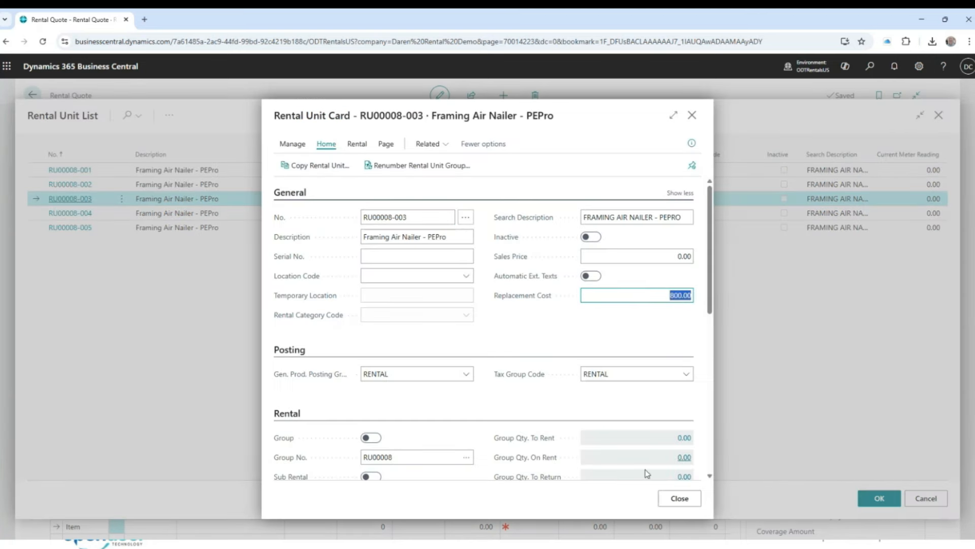
{"action": "scroll", "coordinate": [542, 452], "scroll_direction": "down", "scroll_amount": 6}
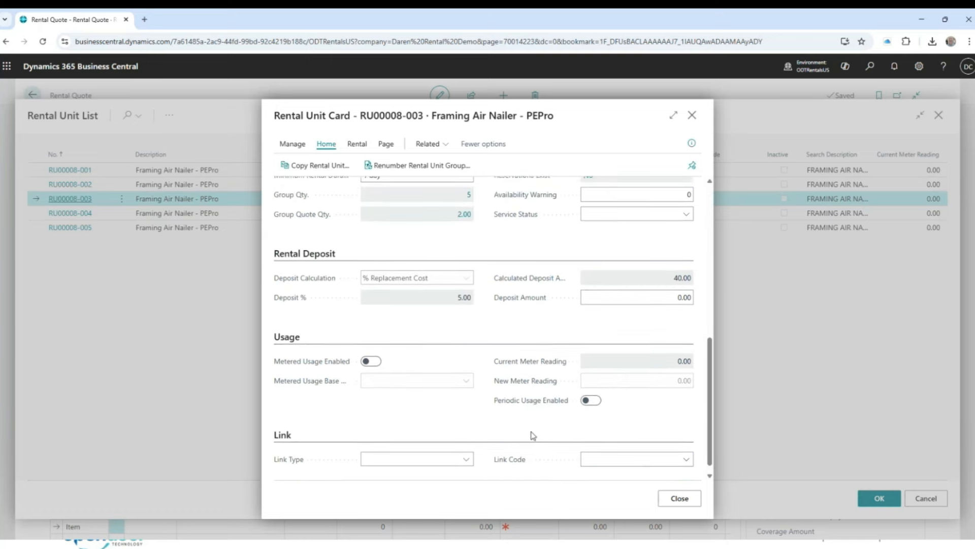
{"action": "scroll", "coordinate": [420, 389], "scroll_direction": "up", "scroll_amount": 2}
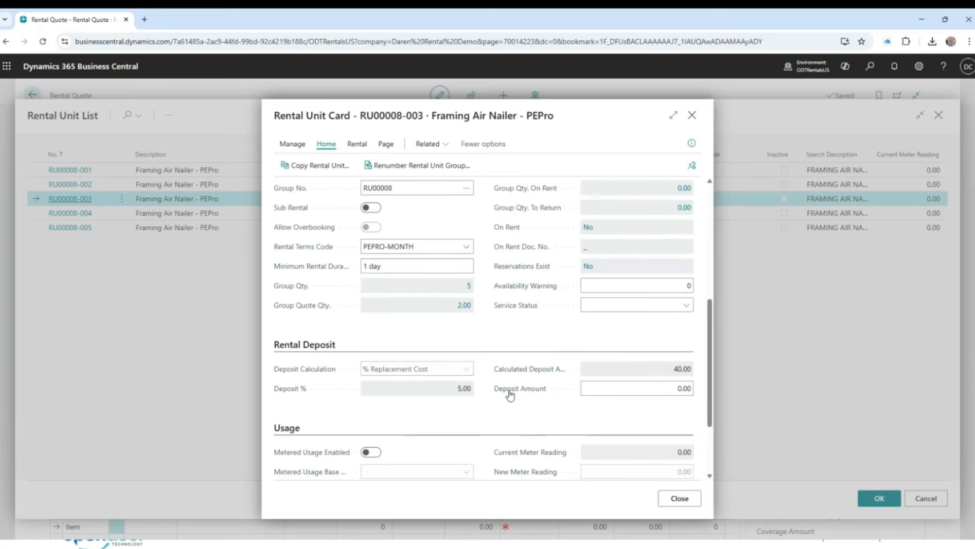
{"action": "left_click", "coordinate": [694, 118]}
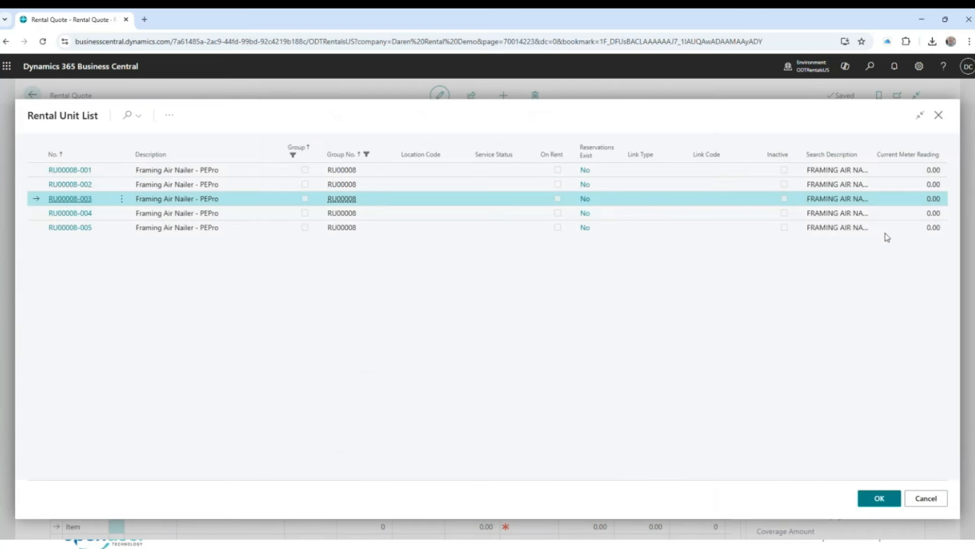
{"action": "key", "text": "Return"}
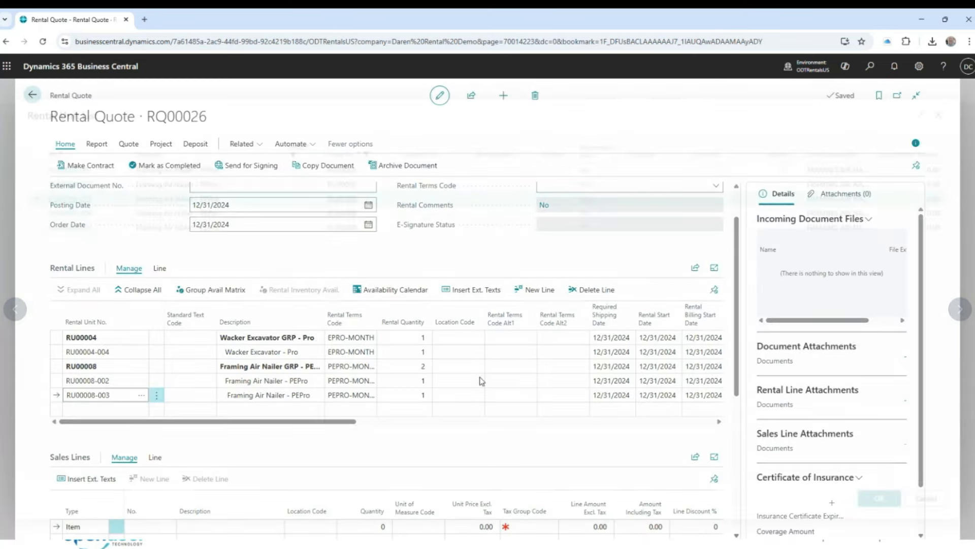
Step: Set the required deposit amount on the Framing Air Nailer group line RU00008 to 100
{"action": "left_click_drag", "start_coordinate": [380, 426], "coordinate": [721, 426]}
{"action": "left_click", "coordinate": [591, 396]}
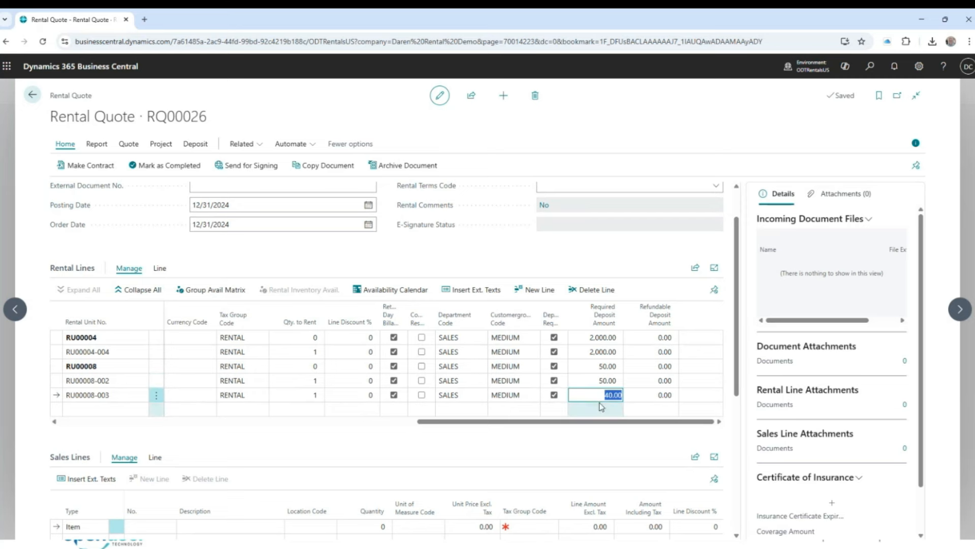
{"action": "left_click", "coordinate": [587, 365]}
{"action": "key", "text": "BackSpace"}
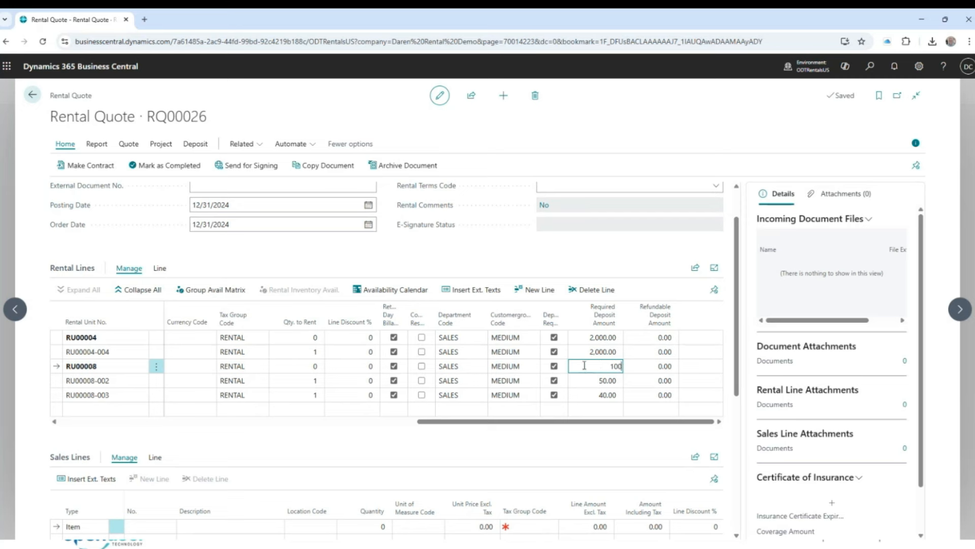
{"action": "key", "text": "Down"}
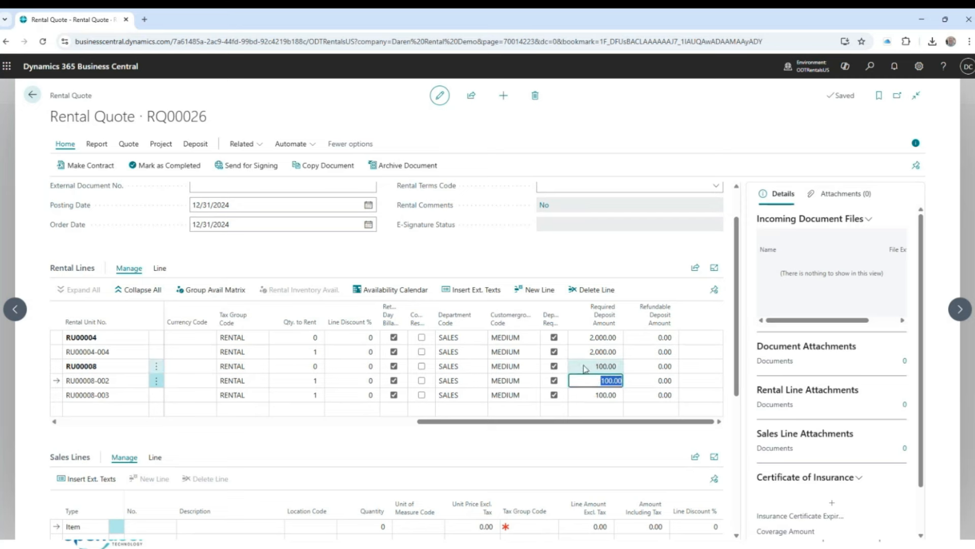
Step: Check the quote's total required deposit amount and recalculate the deposit
{"action": "scroll", "coordinate": [668, 492], "scroll_direction": "down", "scroll_amount": 2}
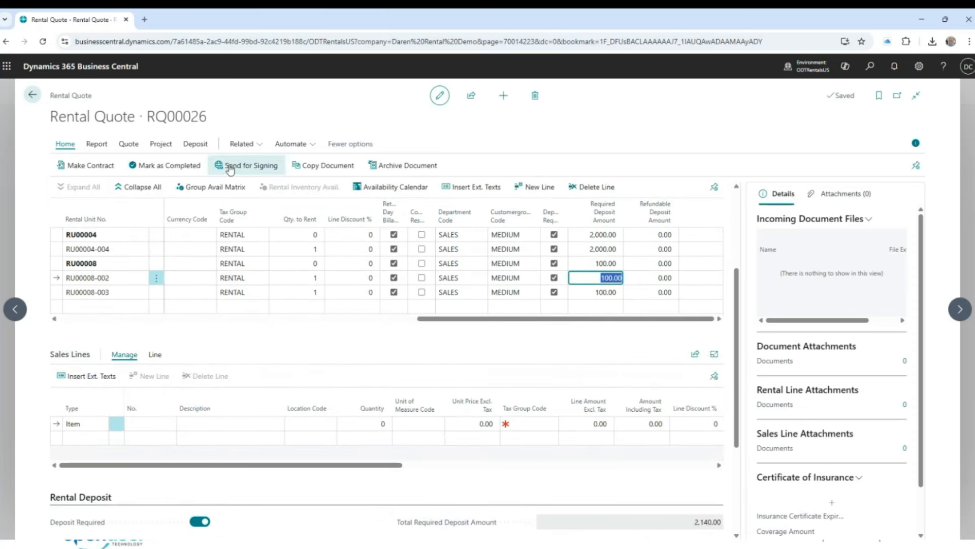
{"action": "left_click", "coordinate": [195, 144]}
{"action": "left_click", "coordinate": [94, 165]}
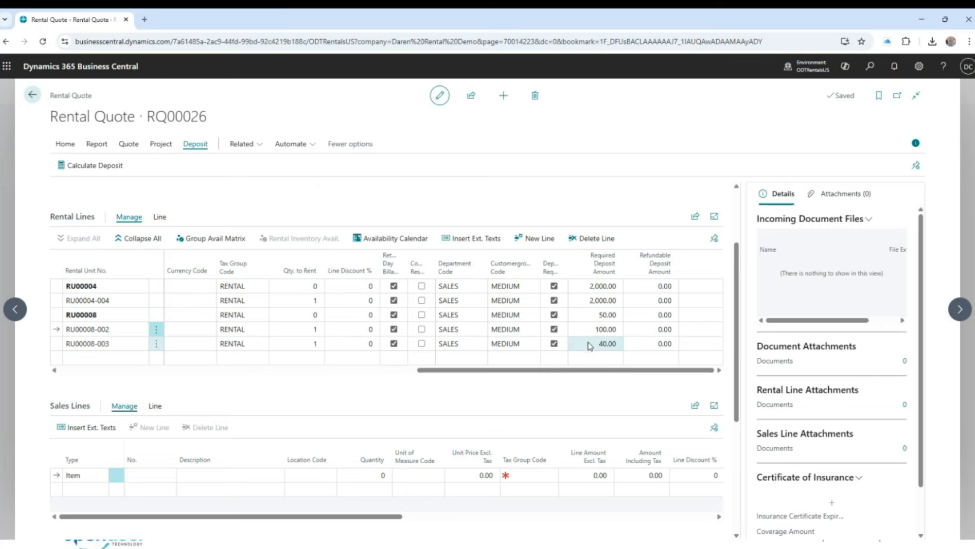
Step: Set the required deposit amount of unit line RU00008-003 to 100 and check the quote's total required deposit amount
{"action": "left_click", "coordinate": [590, 346]}
{"action": "type", "text": "1"}
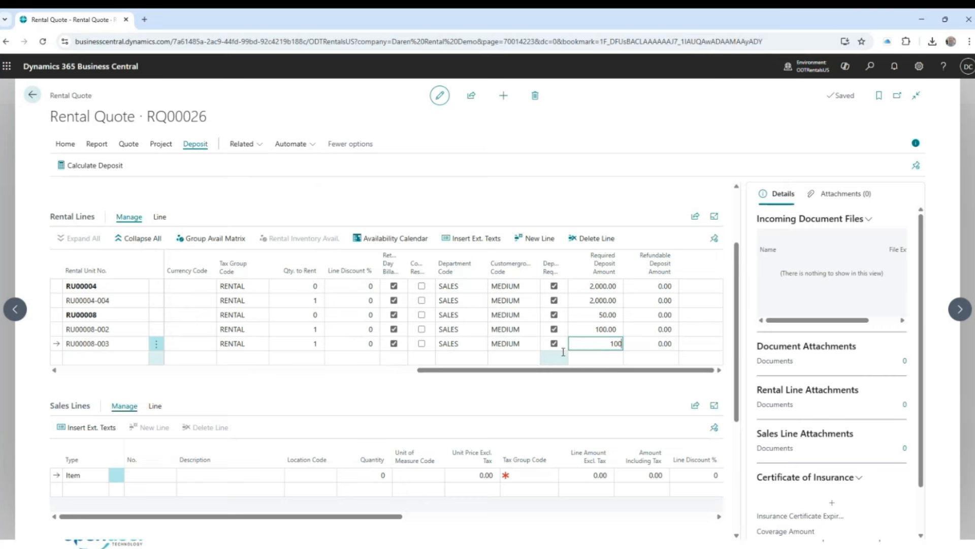
{"action": "key", "text": "Return"}
{"action": "scroll", "coordinate": [670, 399], "scroll_direction": "down", "scroll_amount": 2}
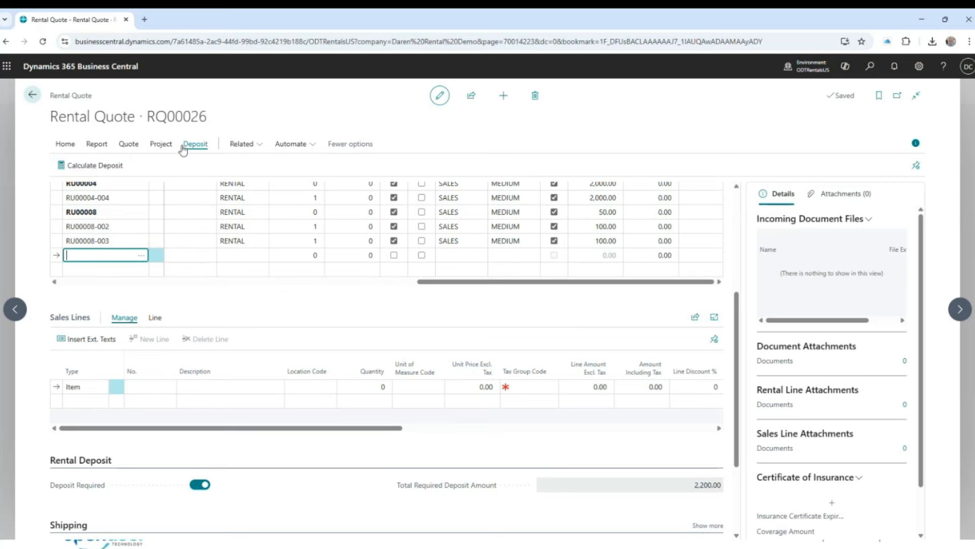
Step: Preview the printed rental quote RQ00026, check its required deposit line, and close the preview without printing
{"action": "left_click", "coordinate": [98, 147]}
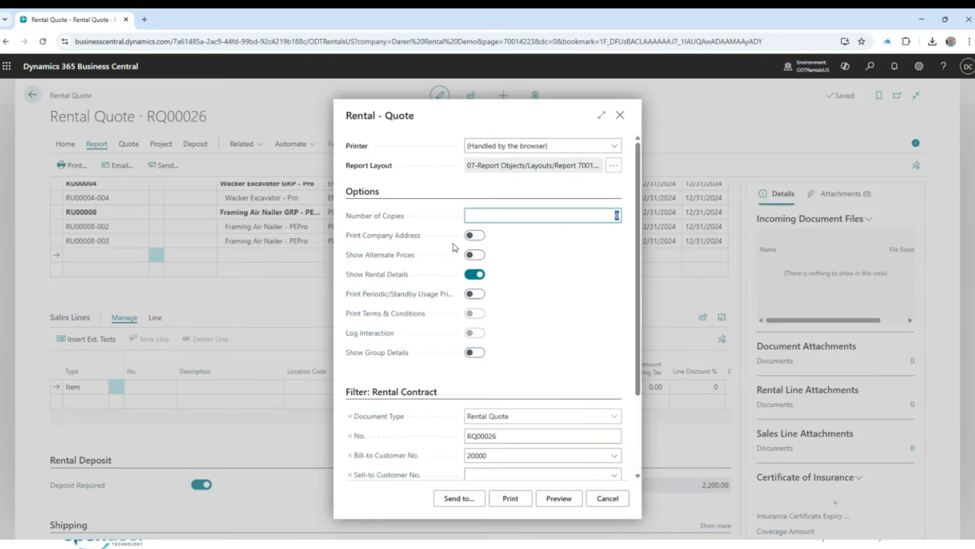
{"action": "left_click", "coordinate": [559, 498]}
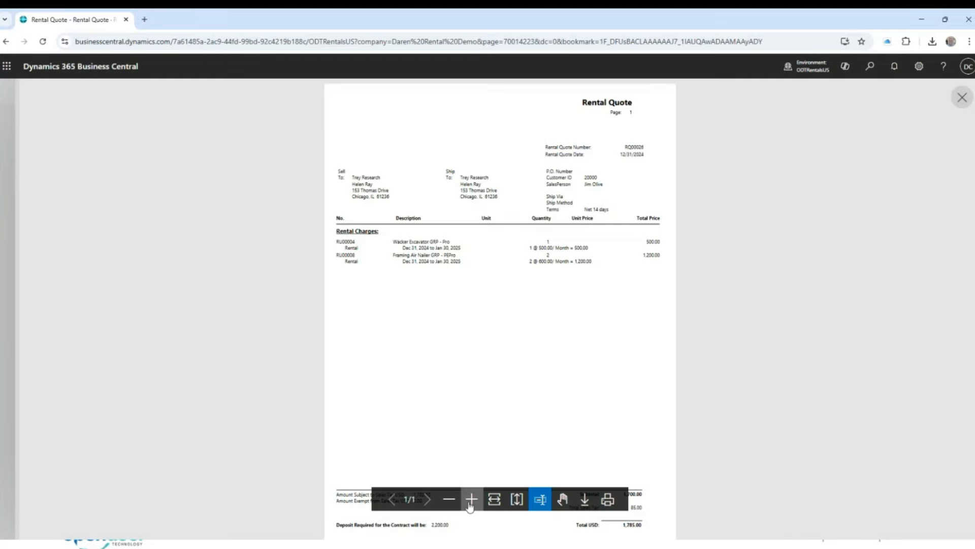
{"action": "left_click", "coordinate": [471, 499]}
{"action": "scroll", "coordinate": [391, 351], "scroll_direction": "down", "scroll_amount": 3}
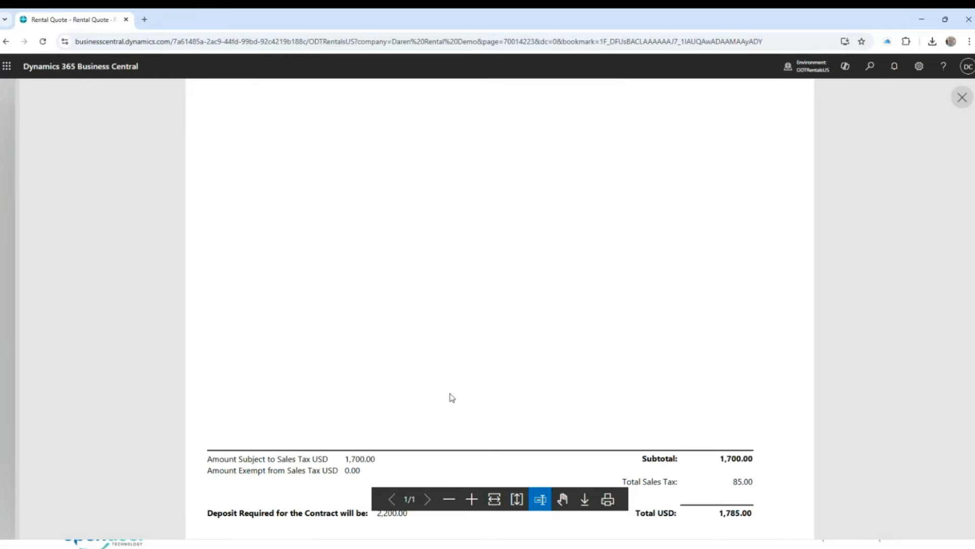
{"action": "left_click_drag", "start_coordinate": [231, 512], "coordinate": [403, 509]}
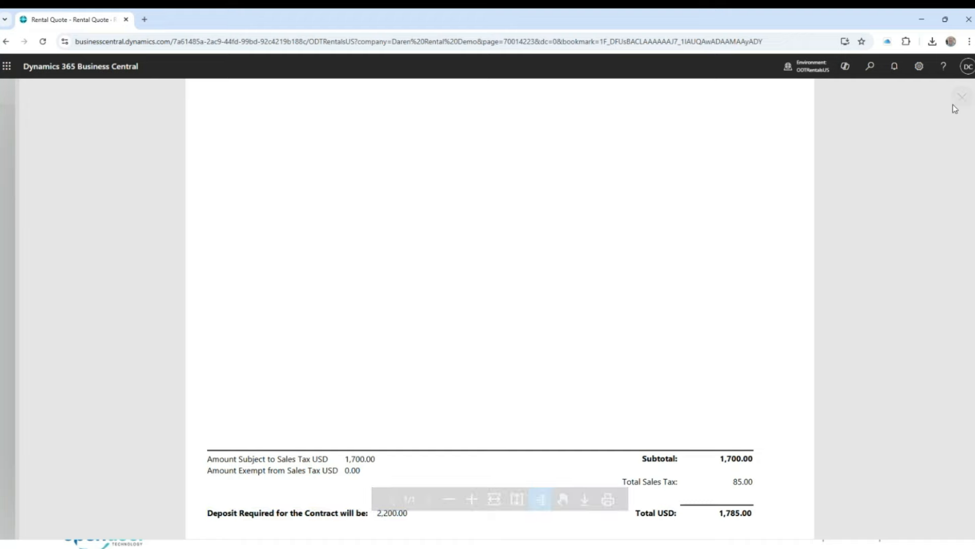
{"action": "left_click", "coordinate": [960, 102]}
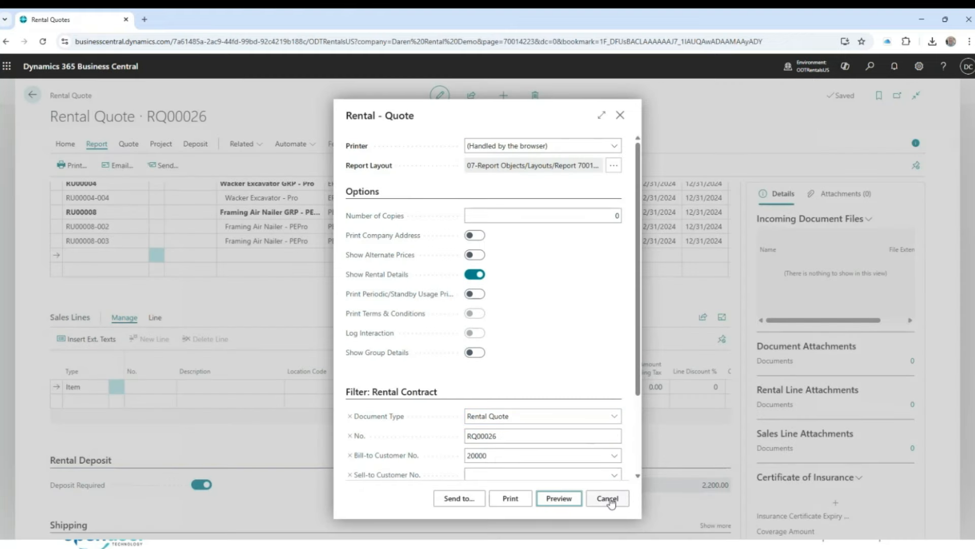
{"action": "left_click", "coordinate": [609, 498]}
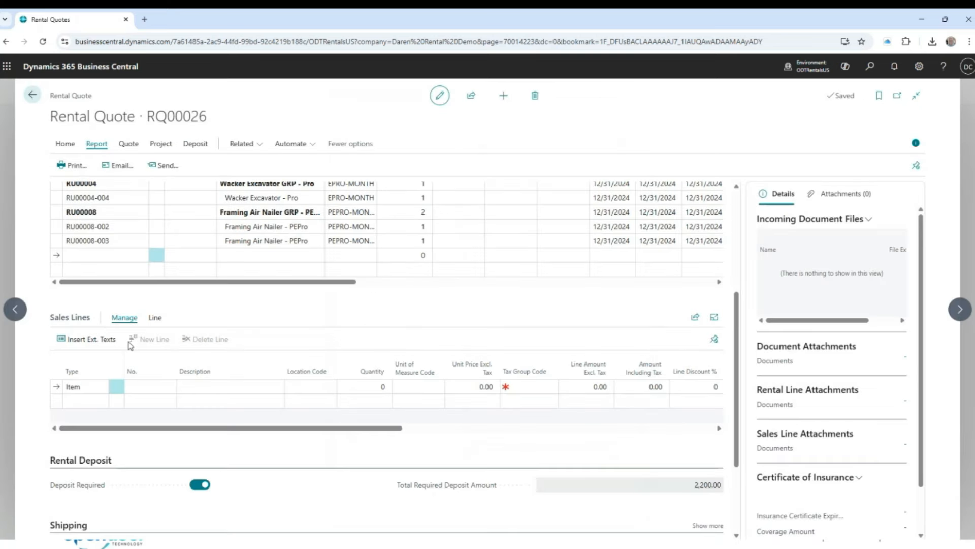
Step: Convert rental quote RQ00026 into a rental contract and check the contract's Rental Deposit amounts
{"action": "left_click", "coordinate": [65, 144]}
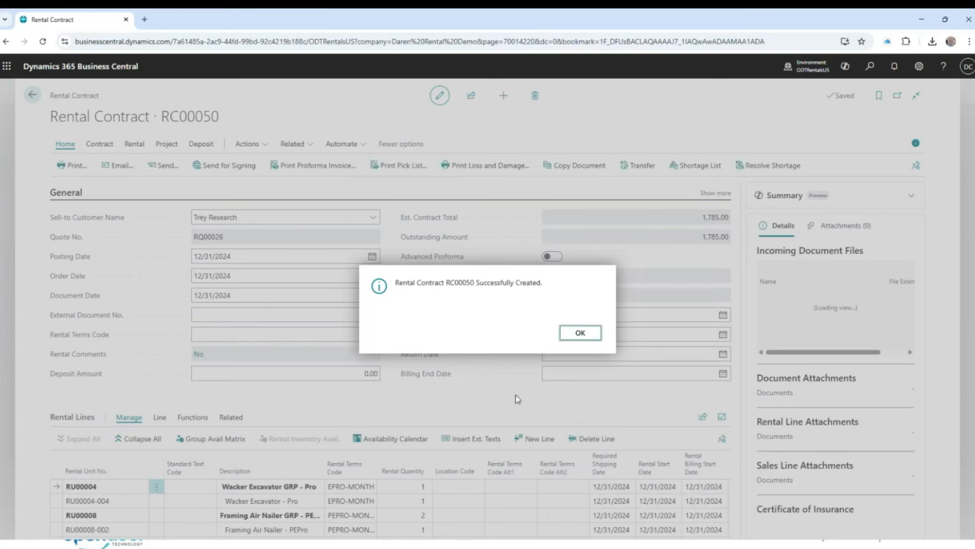
{"action": "left_click", "coordinate": [579, 332]}
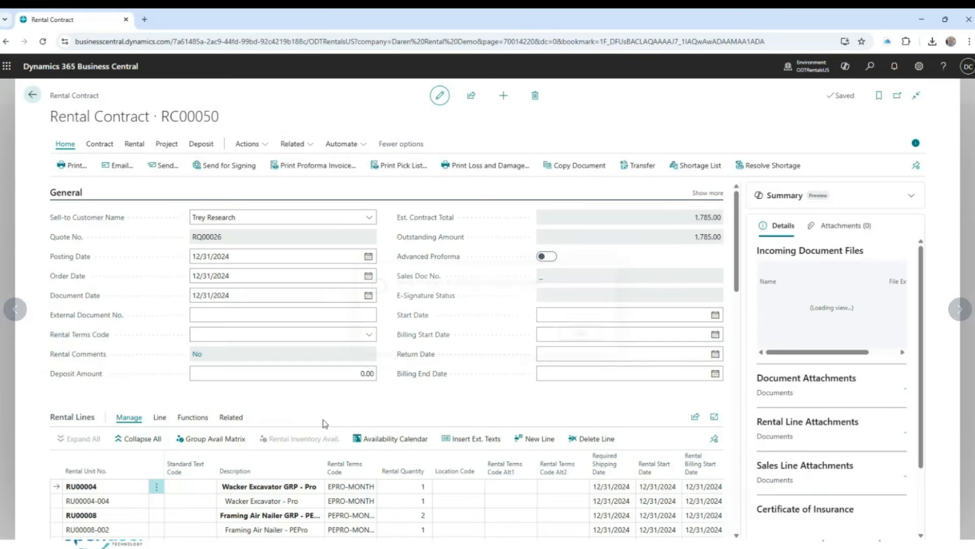
{"action": "scroll", "coordinate": [364, 434], "scroll_direction": "down", "scroll_amount": 1}
{"action": "scroll", "coordinate": [364, 435], "scroll_direction": "down", "scroll_amount": 5}
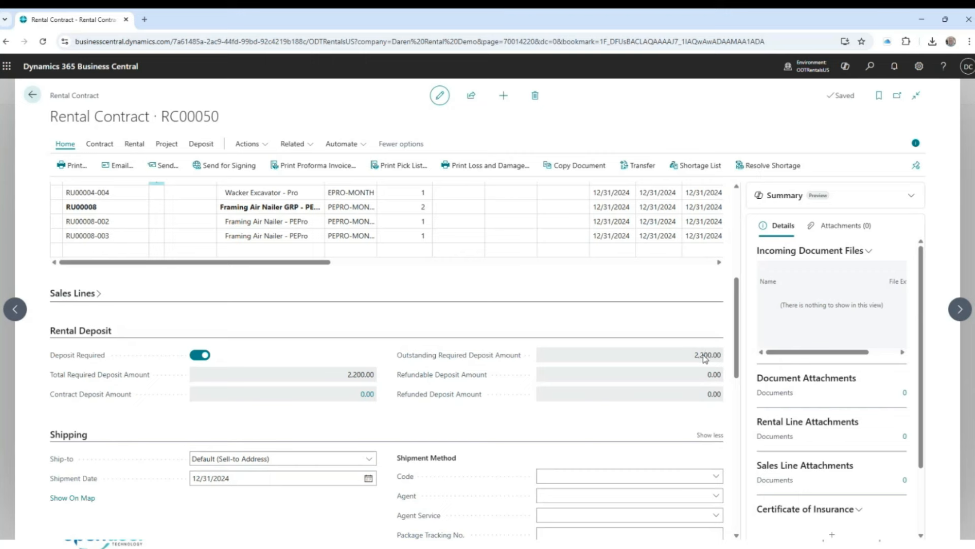
Step: Try to ship the contract's rentals before any deposit has been recorded
{"action": "left_click", "coordinate": [134, 144]}
{"action": "left_click", "coordinate": [84, 168]}
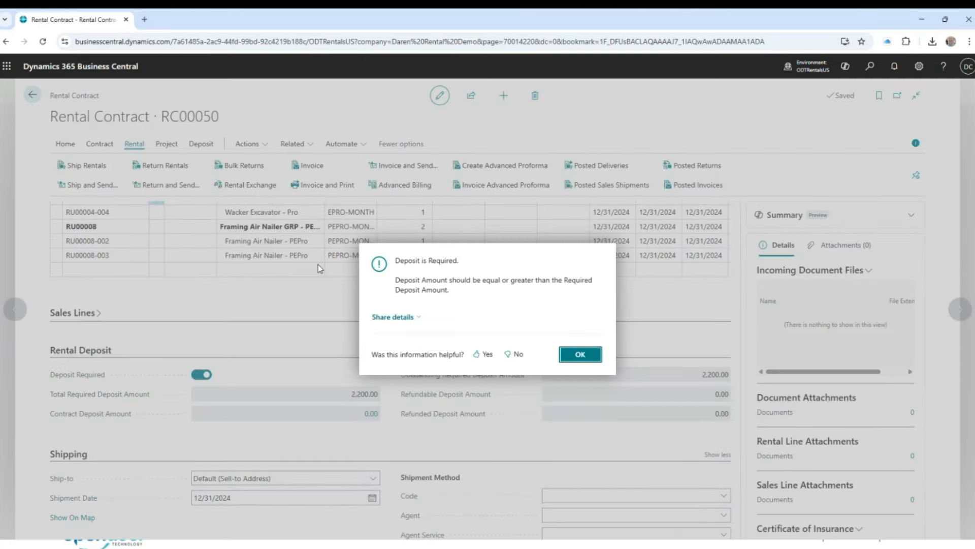
{"action": "left_click", "coordinate": [581, 354]}
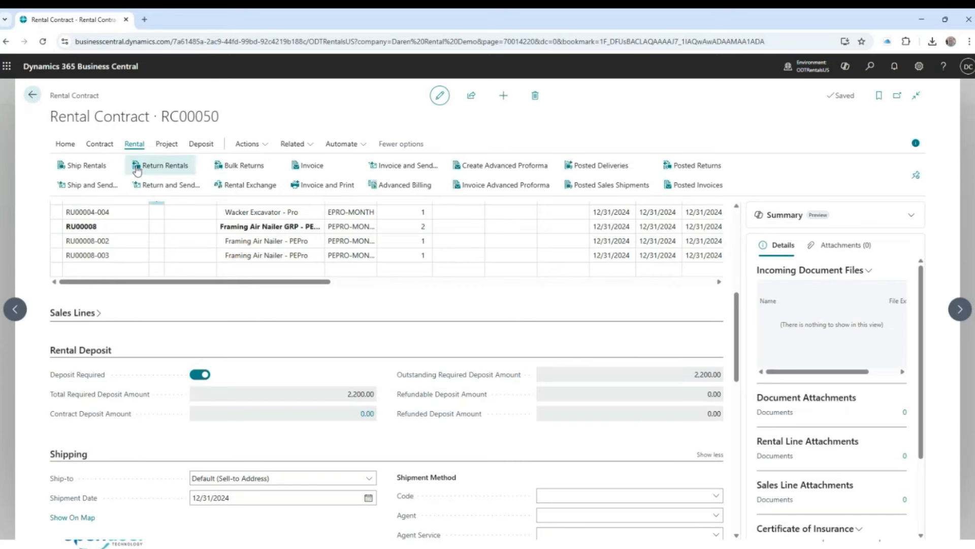
Step: Add a rental deposit of 2,200.00 to the contract with payment method CHECK and posting date 12/31/2024
{"action": "left_click", "coordinate": [201, 144]}
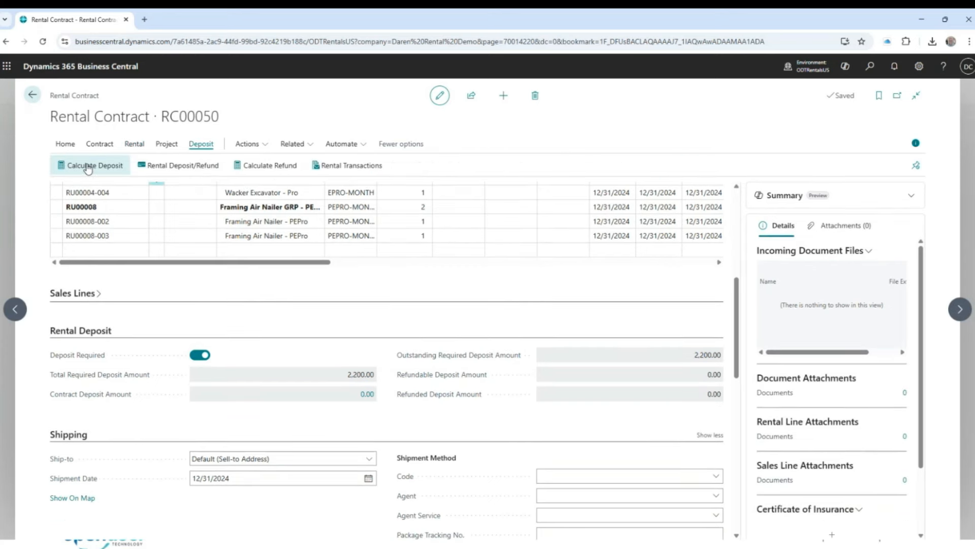
{"action": "left_click", "coordinate": [178, 165]}
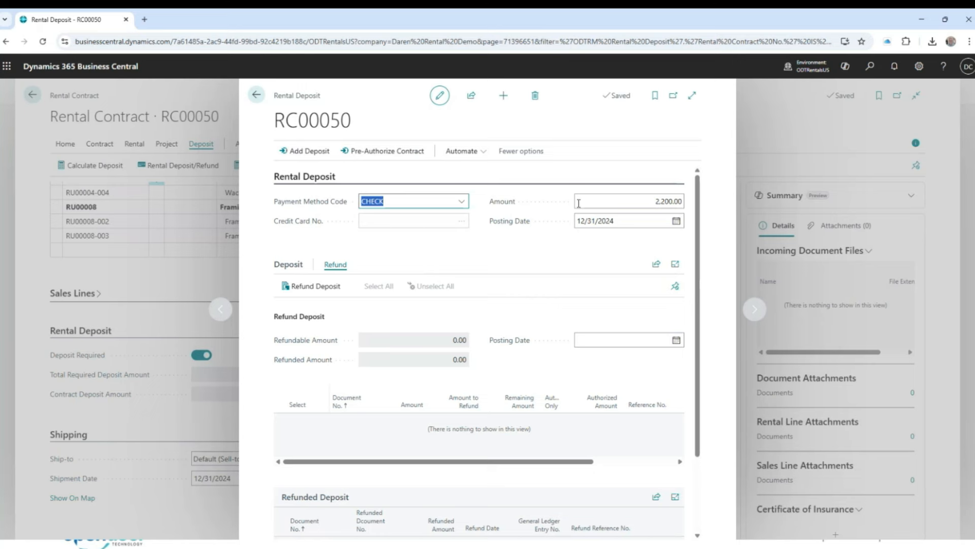
{"action": "left_click", "coordinate": [462, 201]}
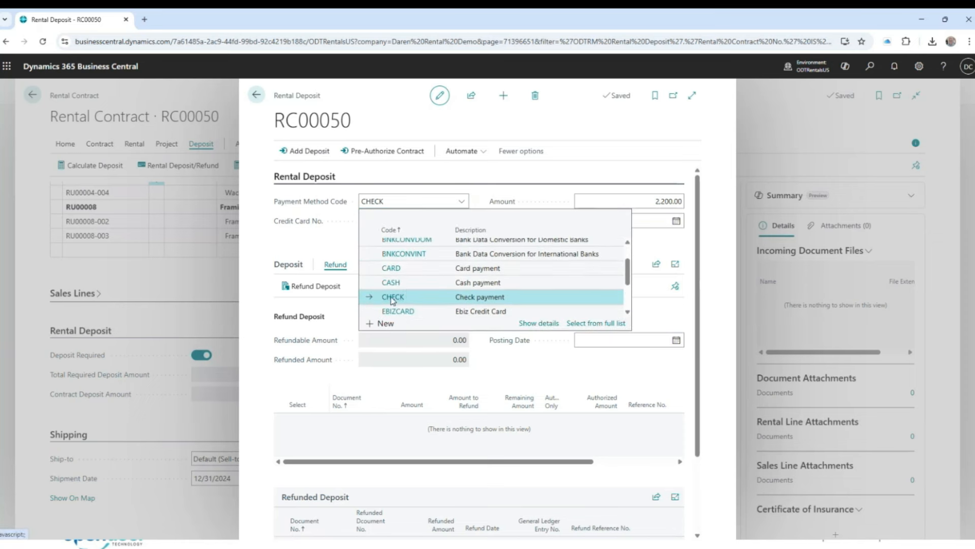
{"action": "left_click", "coordinate": [393, 298]}
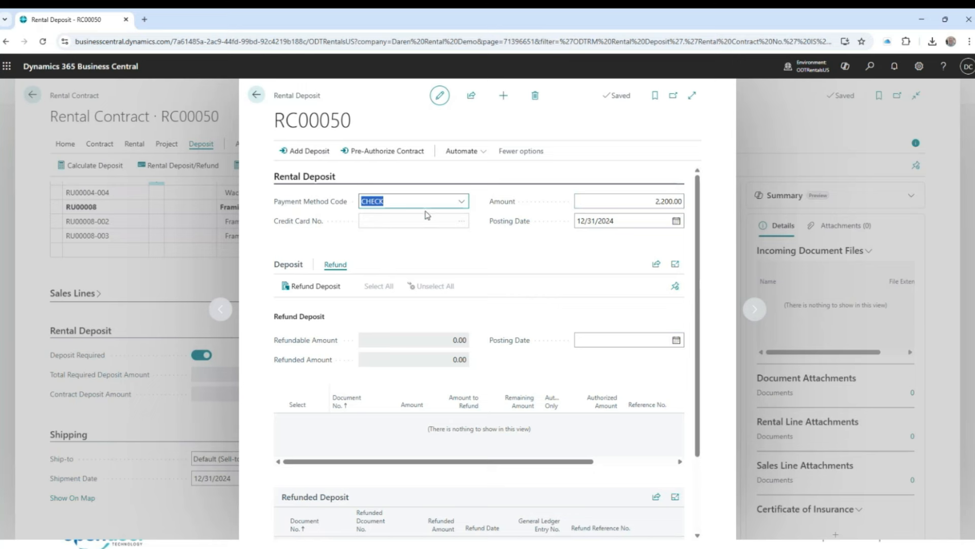
{"action": "left_click", "coordinate": [304, 154]}
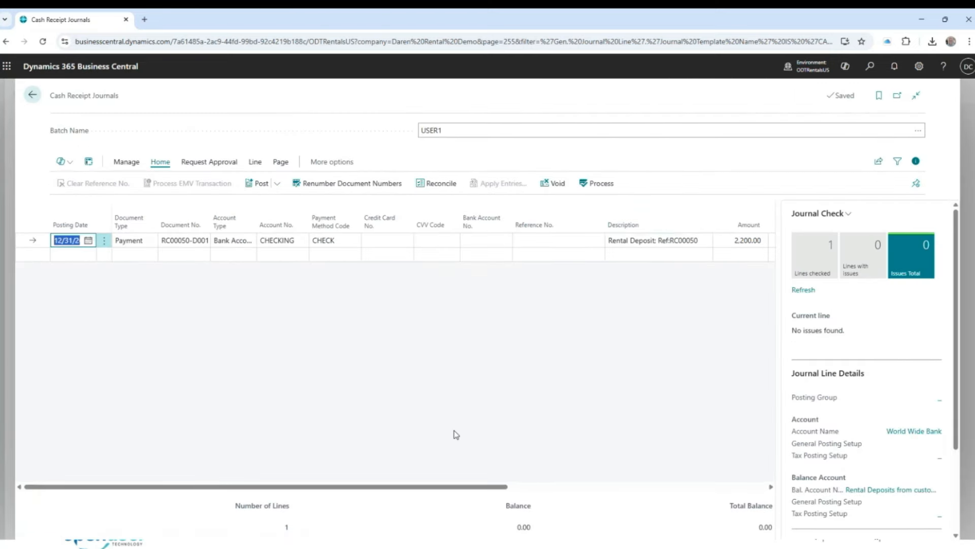
Step: Check the balancing account on the deposit's cash receipt journal line, post the journal, and return to the rental contract
{"action": "left_click_drag", "start_coordinate": [464, 490], "coordinate": [711, 487]}
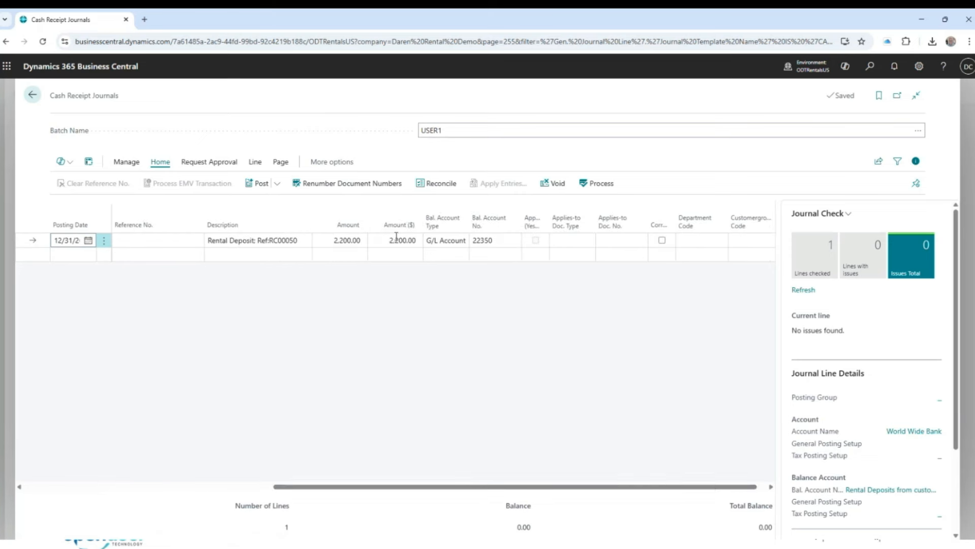
{"action": "left_click", "coordinate": [481, 241]}
{"action": "left_click", "coordinate": [513, 241]}
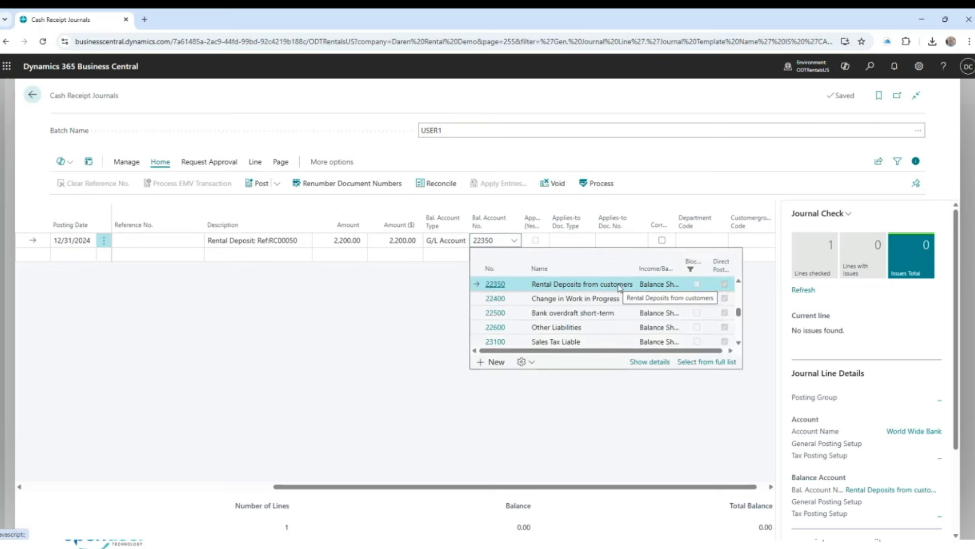
{"action": "left_click", "coordinate": [414, 349]}
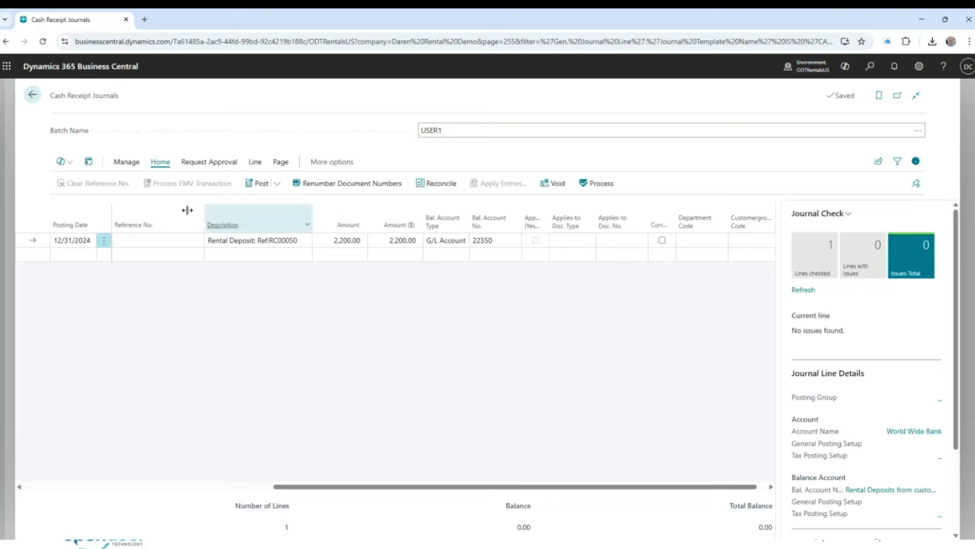
{"action": "left_click", "coordinate": [257, 184]}
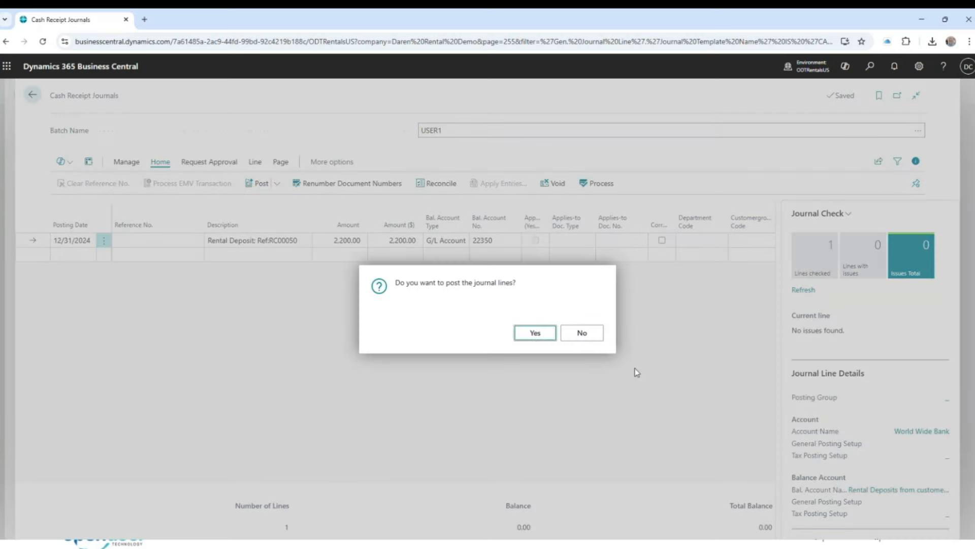
{"action": "left_click", "coordinate": [536, 343]}
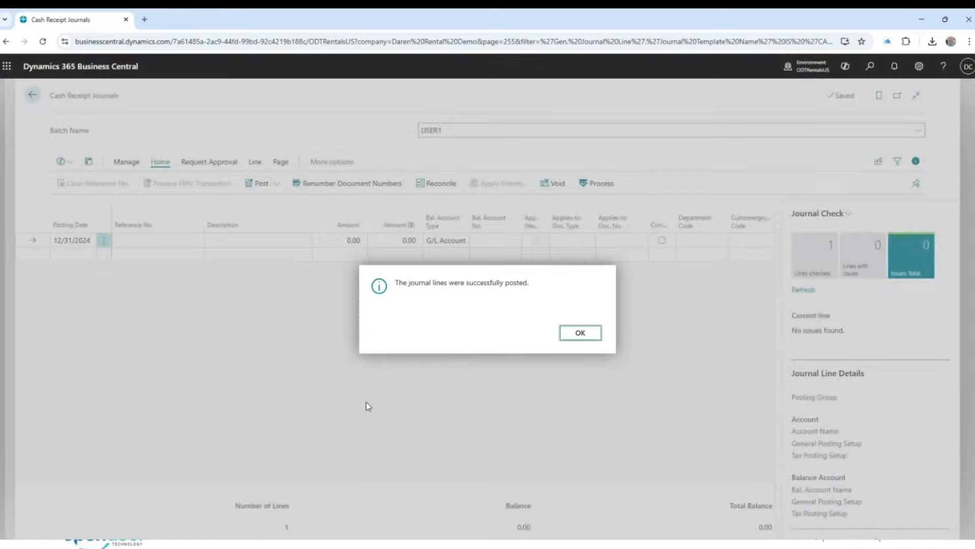
{"action": "left_click", "coordinate": [584, 333]}
{"action": "left_click", "coordinate": [34, 94]}
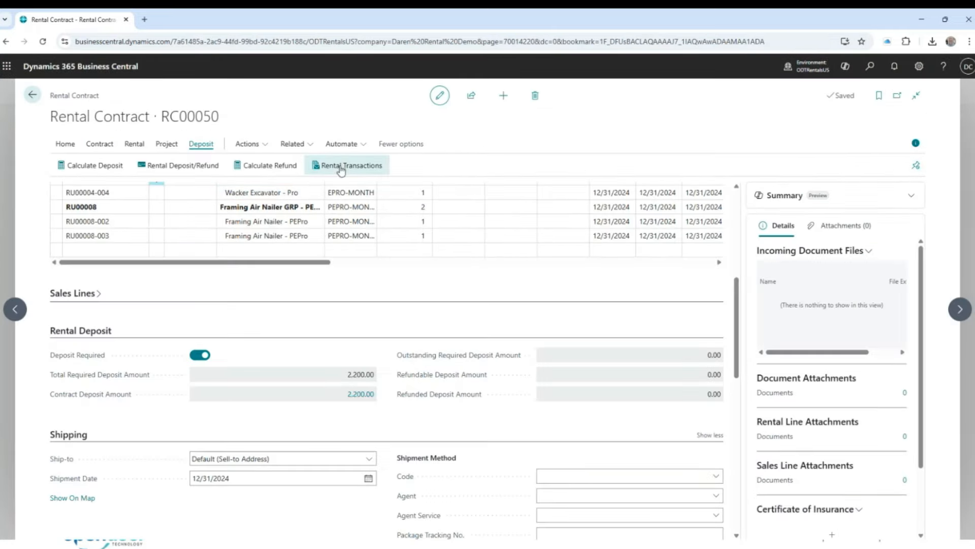
Step: Review the contract's rental transactions for the posted deposit and check the Contract Deposit Amount
{"action": "left_click", "coordinate": [358, 168]}
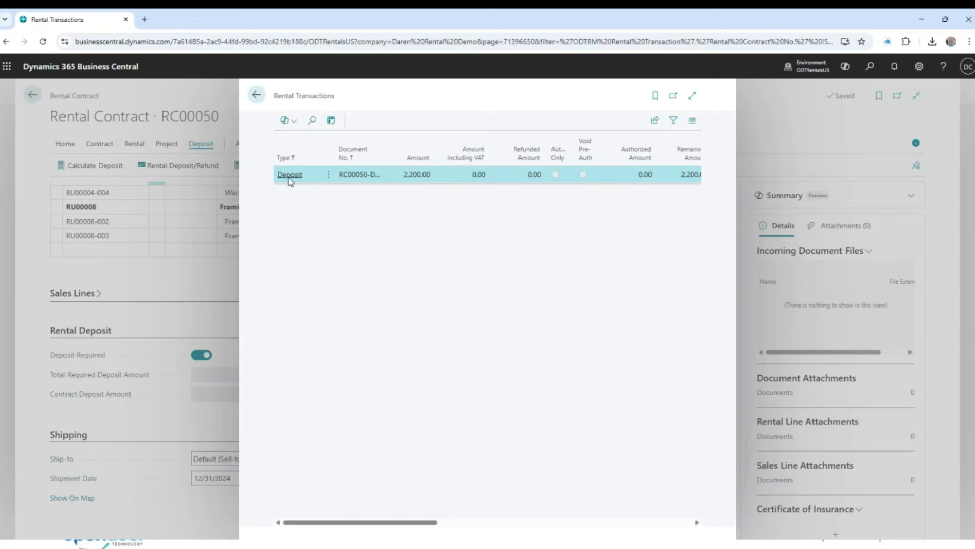
{"action": "left_click", "coordinate": [257, 95]}
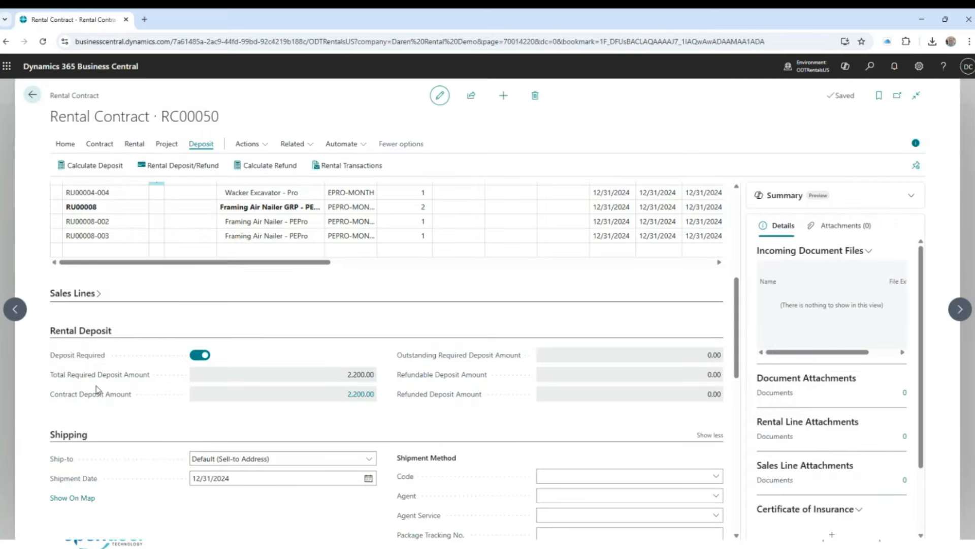
{"action": "mouse_move", "coordinate": [104, 397]}
Step: Ship the contract's rentals, accepting the posting date as the shipping date, and check the return dates on the rental lines
{"action": "scroll", "coordinate": [188, 187], "scroll_direction": "up", "scroll_amount": 1}
{"action": "left_click", "coordinate": [134, 144]}
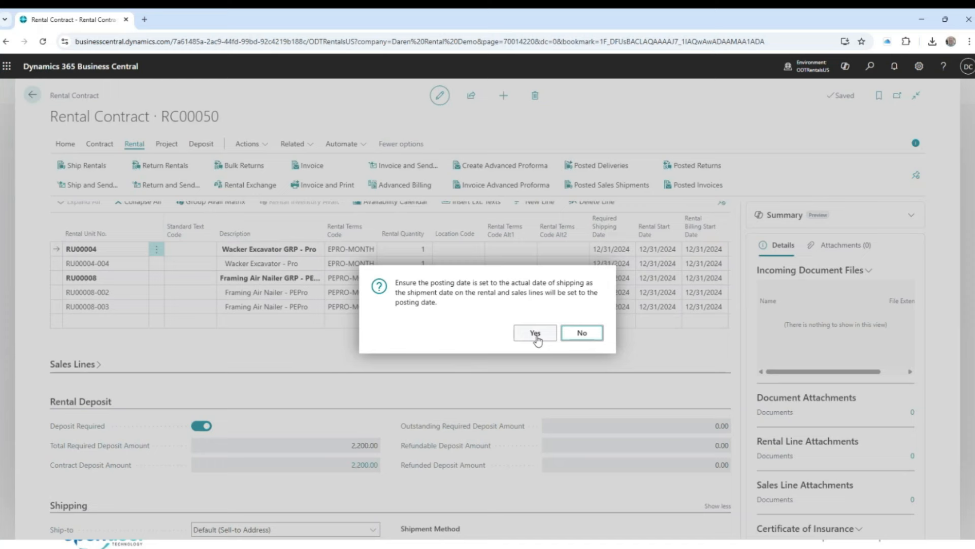
{"action": "left_click", "coordinate": [535, 335]}
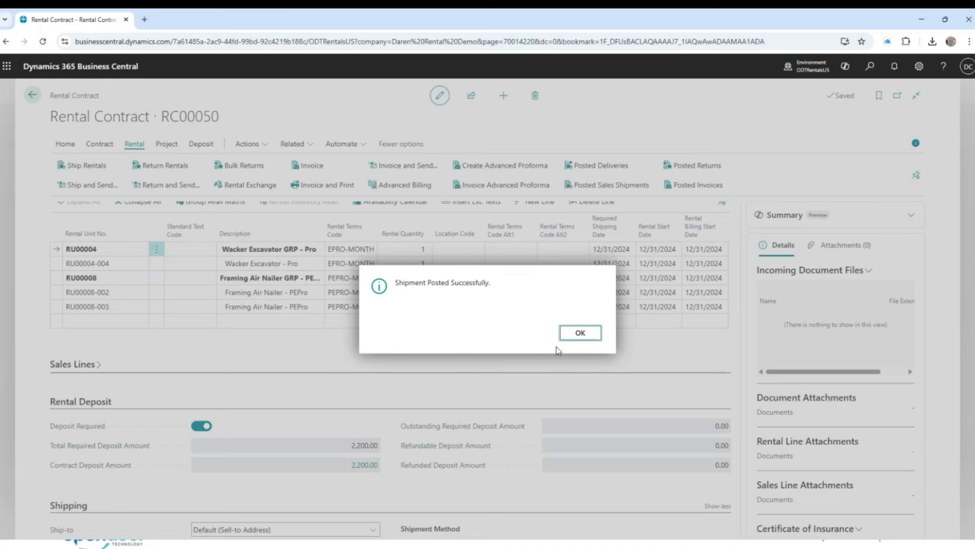
{"action": "left_click", "coordinate": [589, 333]}
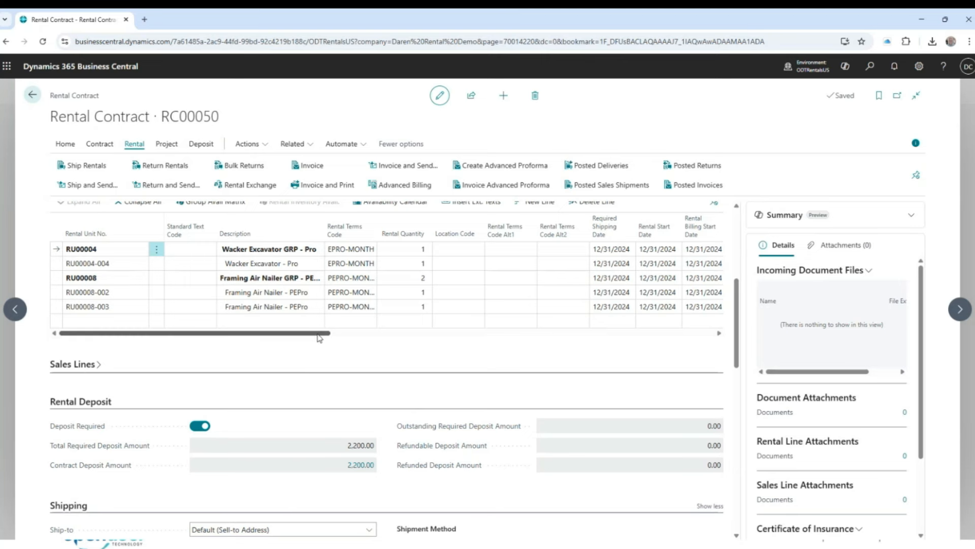
{"action": "left_click_drag", "start_coordinate": [318, 334], "coordinate": [506, 333]}
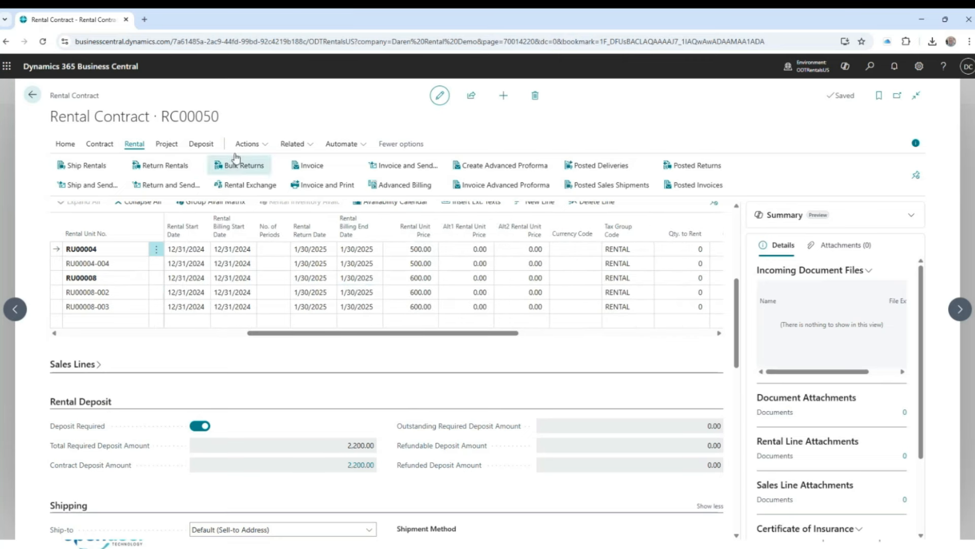
Step: Set the contract's posting date to 1/30/2025 and run a bulk return with the option Update Qty. to Return
{"action": "scroll", "coordinate": [295, 229], "scroll_direction": "up", "scroll_amount": 4}
{"action": "left_click", "coordinate": [368, 224]}
{"action": "left_click", "coordinate": [289, 244]}
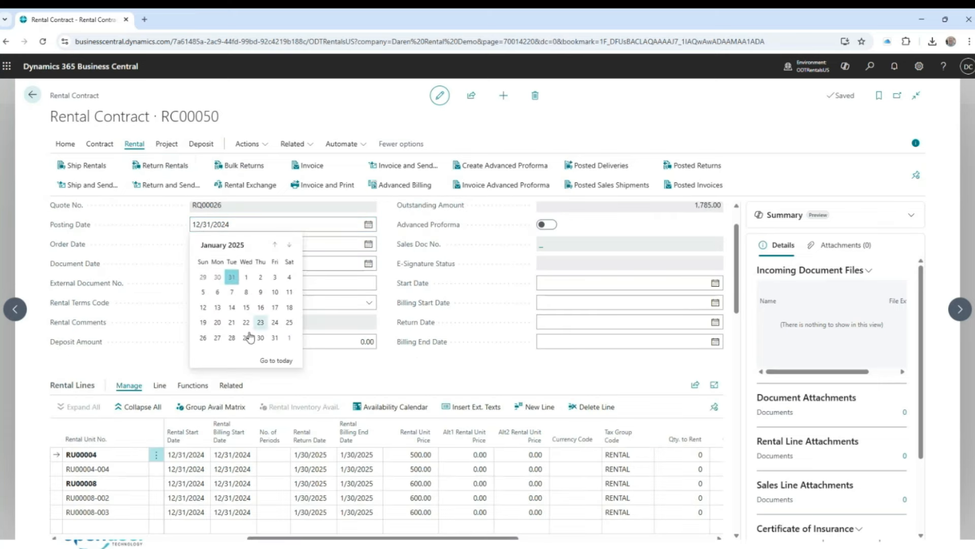
{"action": "left_click", "coordinate": [260, 338]}
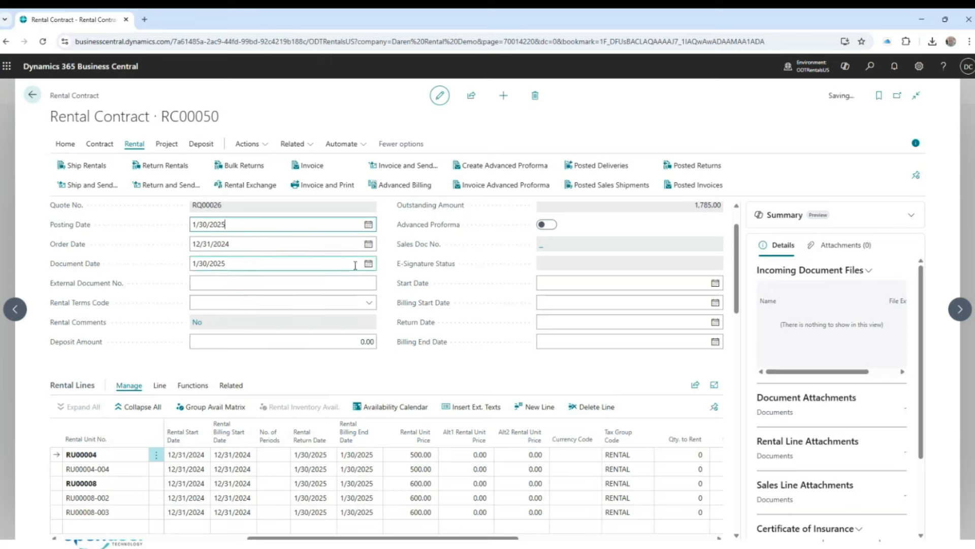
{"action": "left_click", "coordinate": [244, 168]}
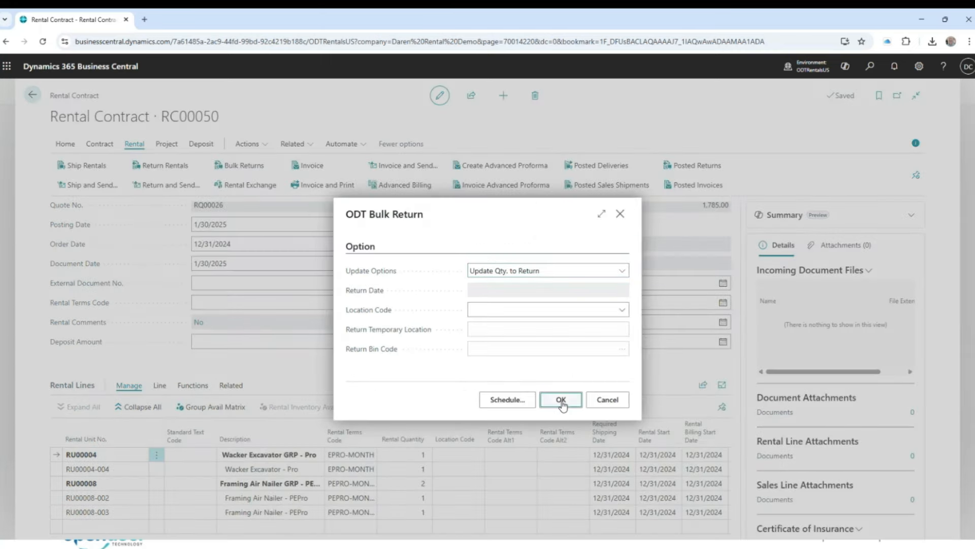
{"action": "left_click", "coordinate": [561, 400]}
Step: Post the return of the contract's rentals and check the returned quantities on the rental lines
{"action": "left_click", "coordinate": [160, 174]}
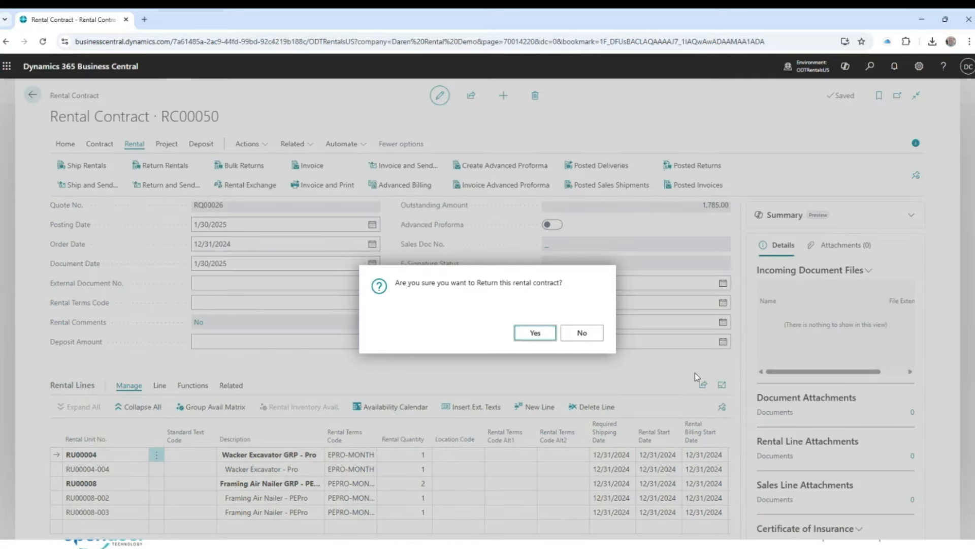
{"action": "key", "text": "Return"}
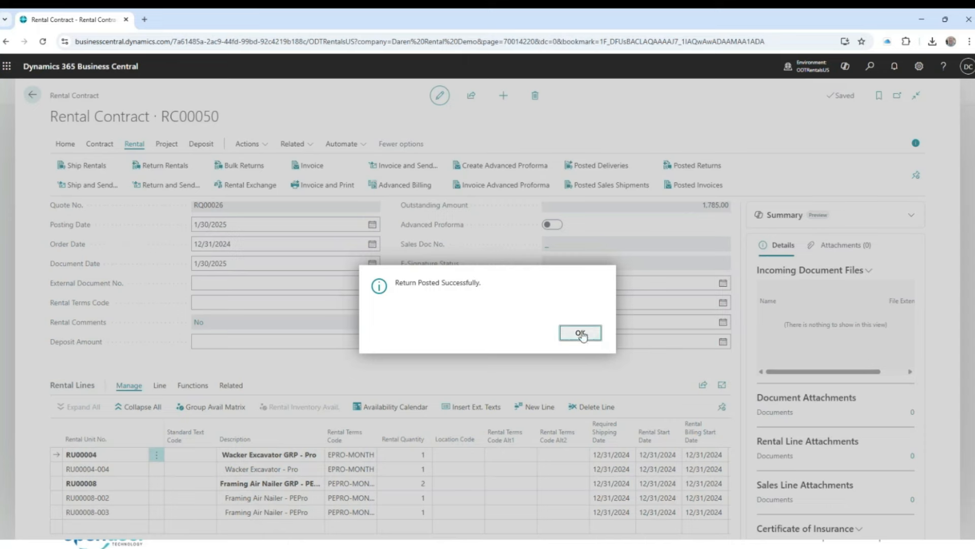
{"action": "left_click", "coordinate": [581, 333]}
{"action": "scroll", "coordinate": [386, 452], "scroll_direction": "down", "scroll_amount": 2}
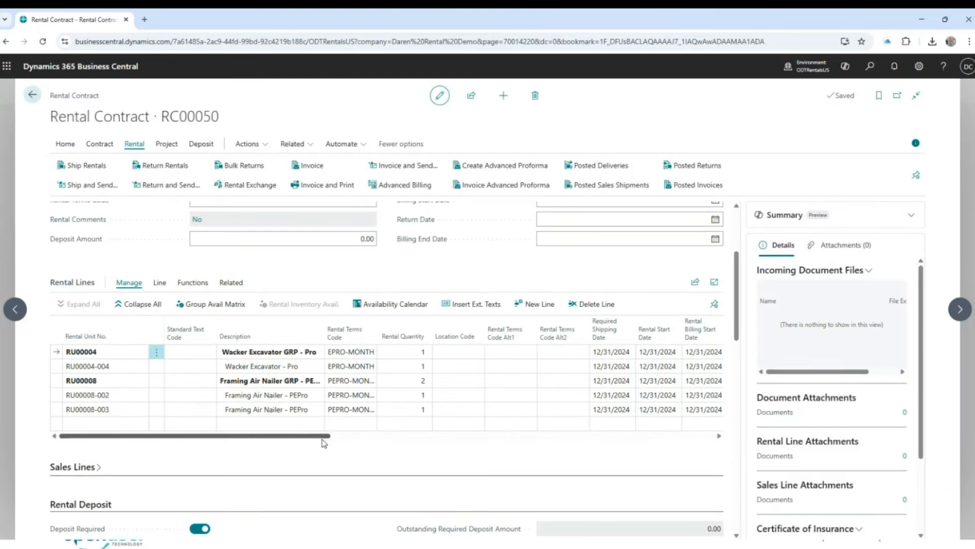
{"action": "left_click_drag", "start_coordinate": [330, 437], "coordinate": [650, 432]}
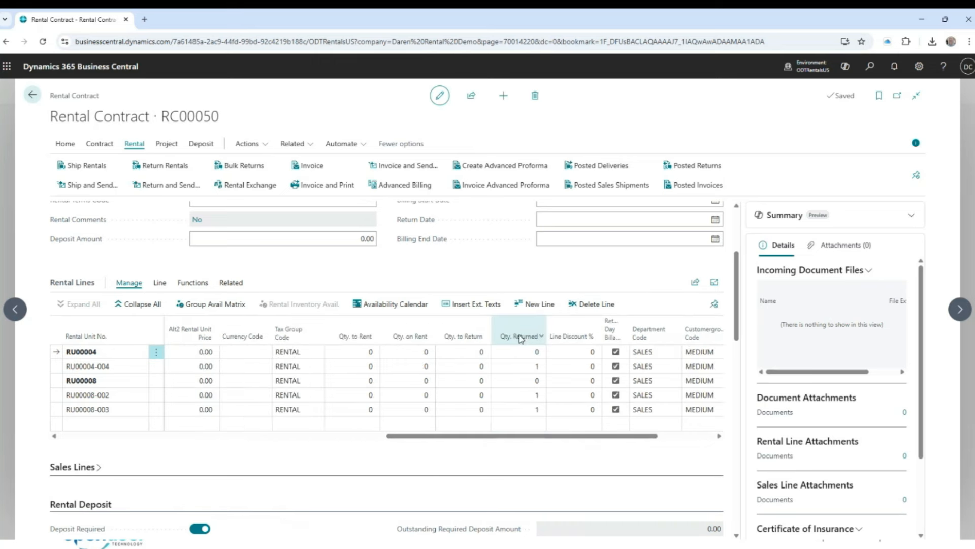
Step: Refund the contract's rental deposit, selecting the posted deposit line and setting its Amount to Refund to 2,200, and confirm the refund
{"action": "scroll", "coordinate": [697, 464], "scroll_direction": "down", "scroll_amount": 3}
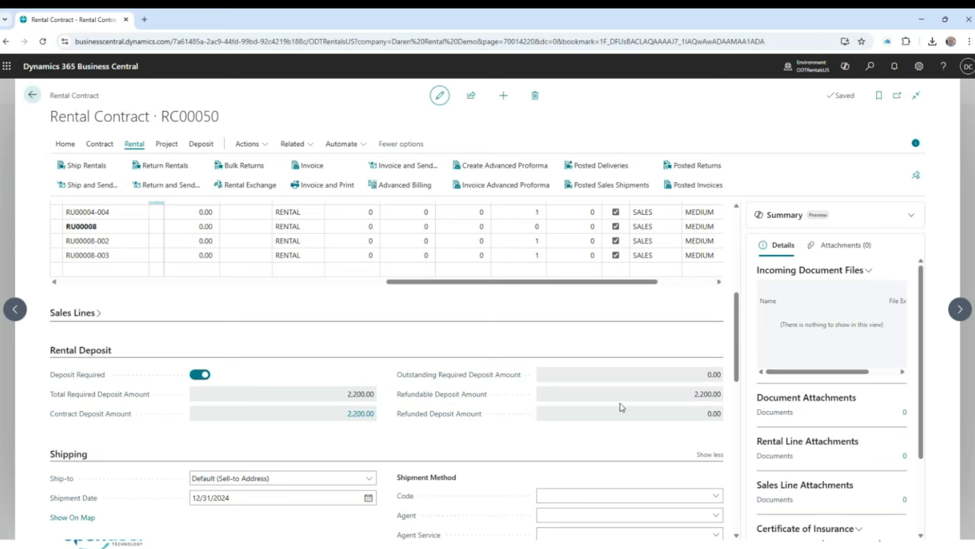
{"action": "left_click", "coordinate": [200, 144]}
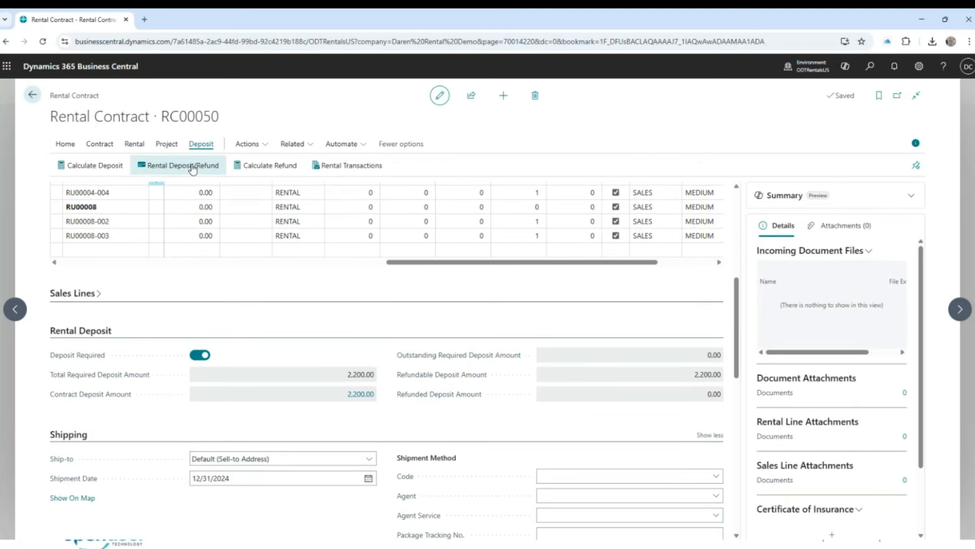
{"action": "left_click", "coordinate": [192, 168]}
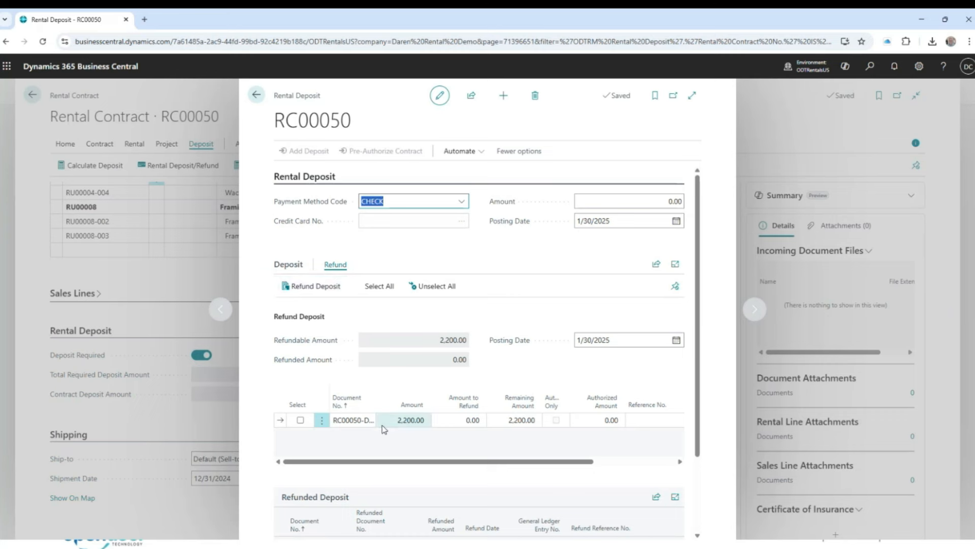
{"action": "left_click", "coordinate": [300, 421]}
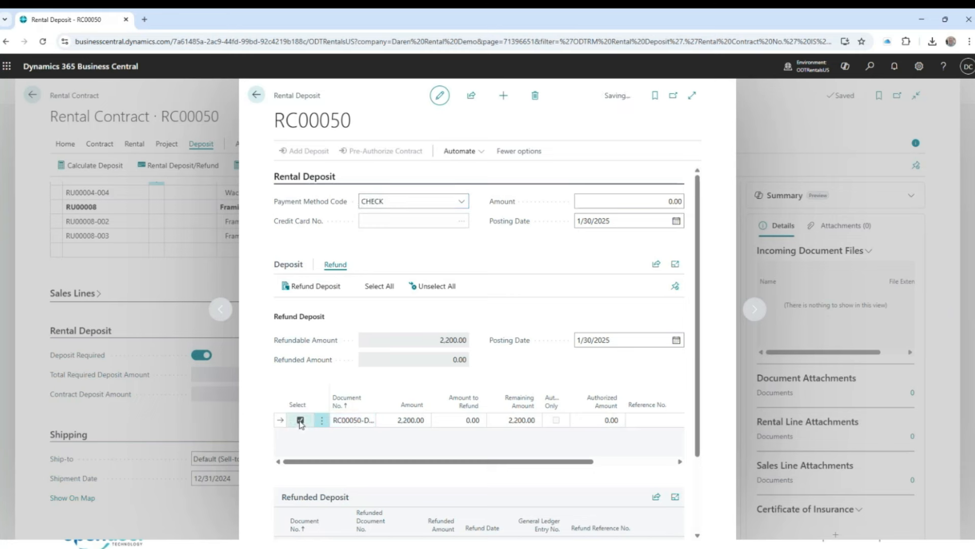
{"action": "left_click", "coordinate": [467, 418]}
{"action": "type", "text": "2200"}
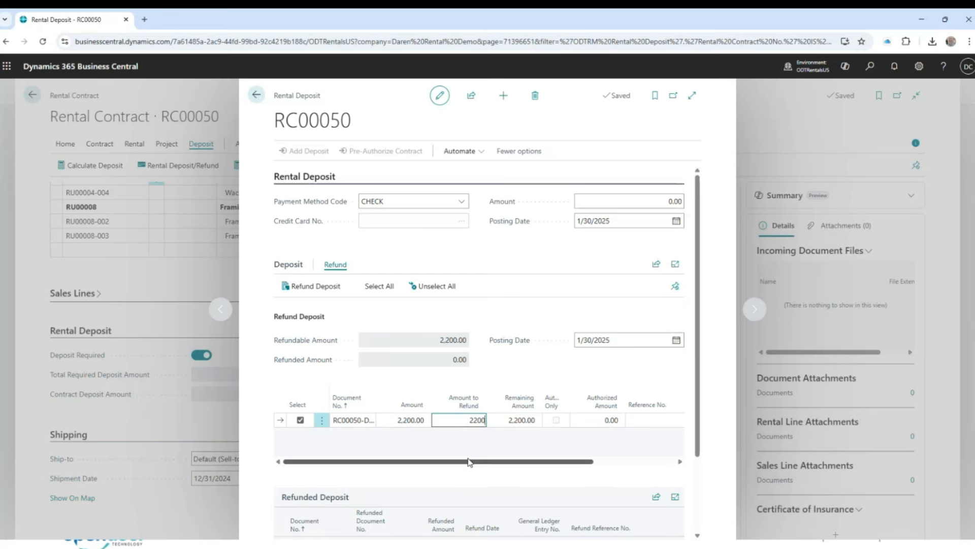
{"action": "mouse_move", "coordinate": [338, 344]}
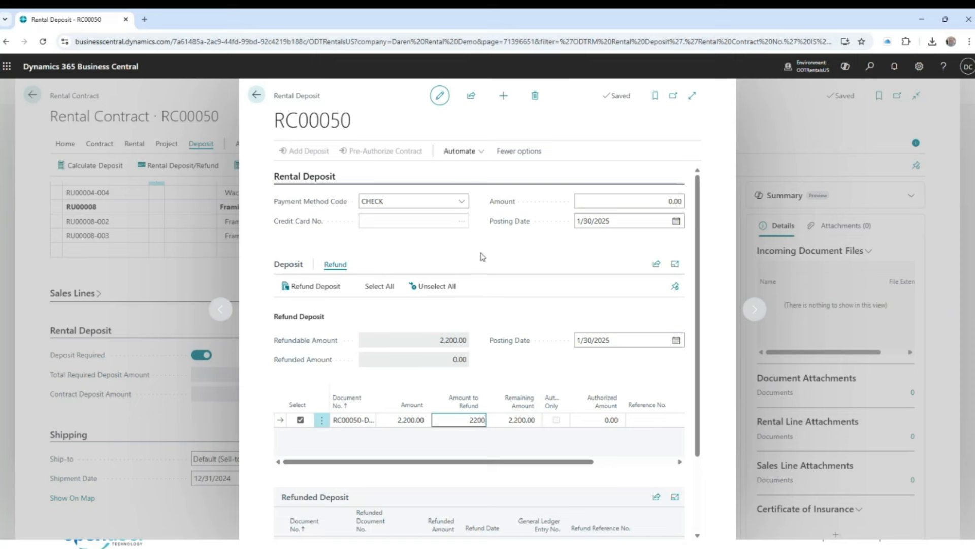
{"action": "left_click", "coordinate": [315, 286]}
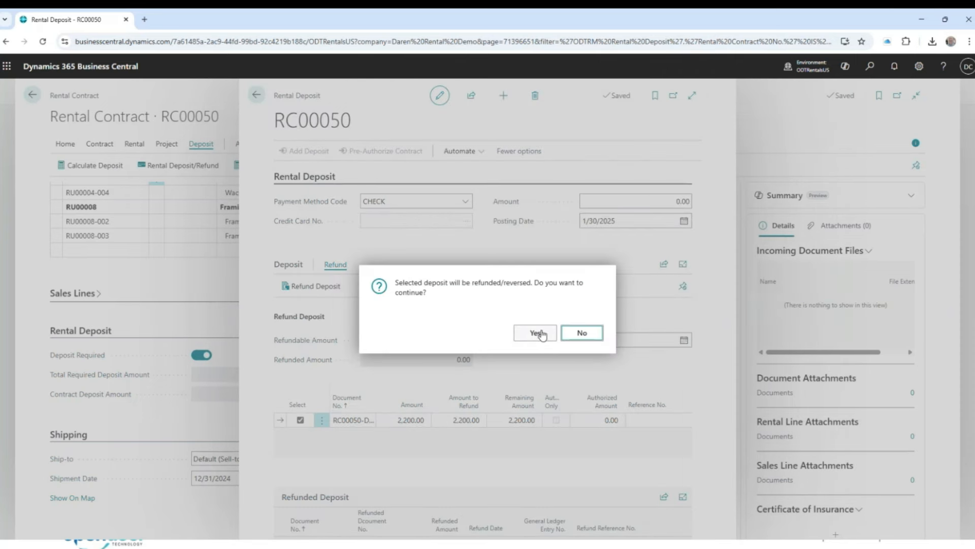
{"action": "left_click", "coordinate": [537, 333]}
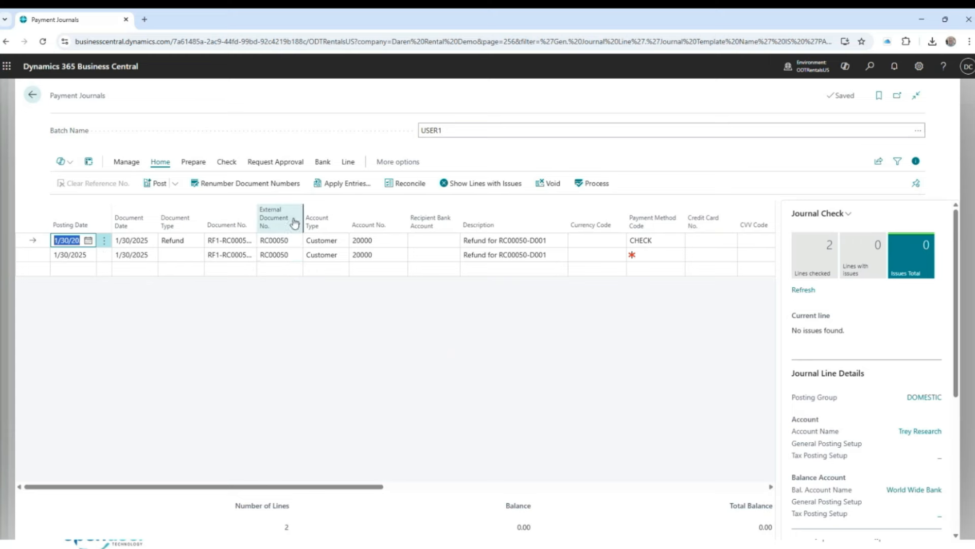
Step: Review the refund lines in the payment journal, post them despite the later posting date, and return to the rental deposit
{"action": "left_click_drag", "start_coordinate": [343, 489], "coordinate": [601, 493]}
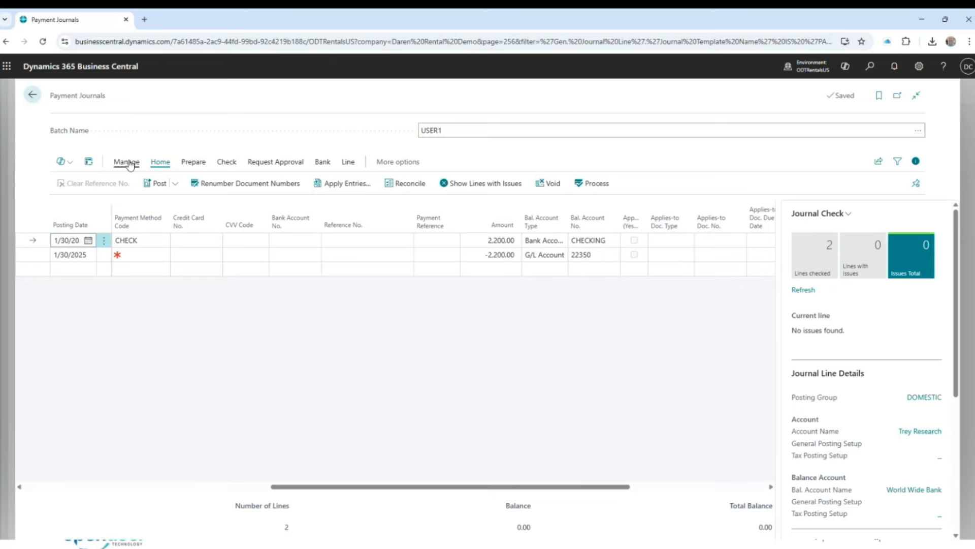
{"action": "left_click", "coordinate": [155, 183]}
{"action": "left_click", "coordinate": [535, 333]}
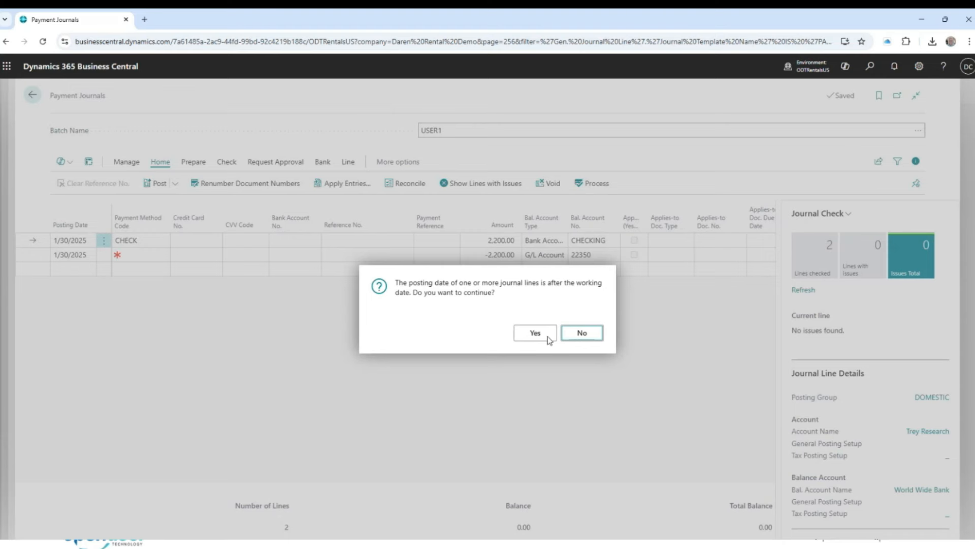
{"action": "left_click", "coordinate": [536, 335]}
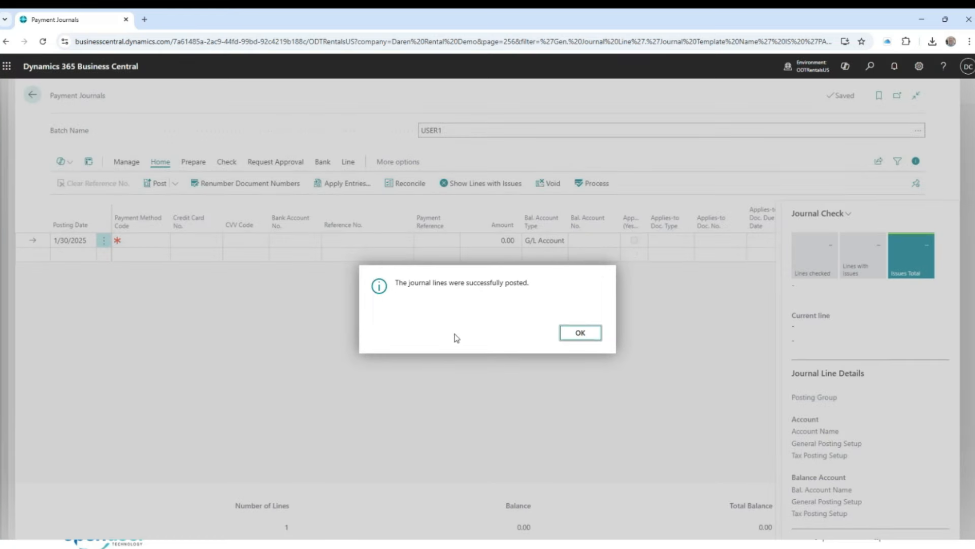
{"action": "left_click", "coordinate": [581, 333]}
{"action": "left_click", "coordinate": [31, 96]}
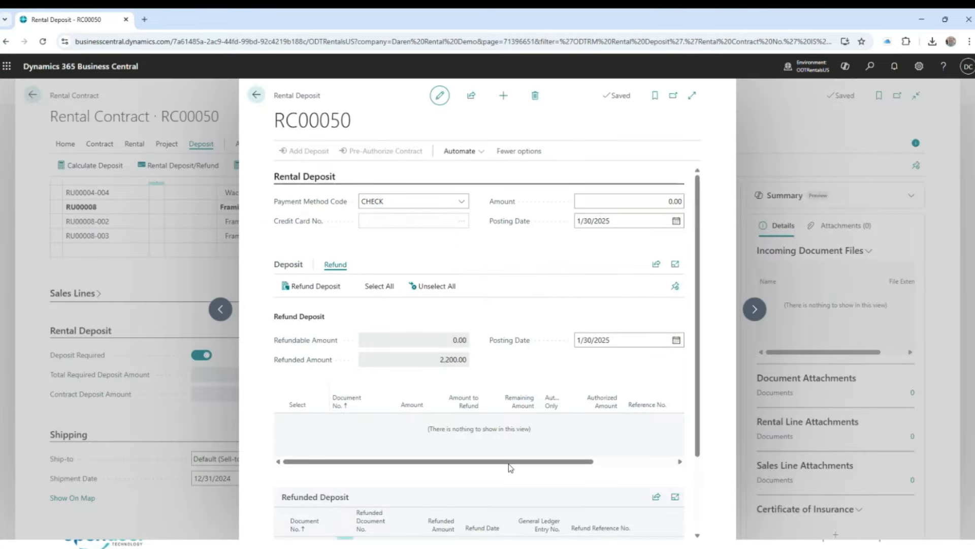
Step: Check the refunded deposit entry, then the refundable and refunded deposit amounts on the rental contract
{"action": "scroll", "coordinate": [504, 361], "scroll_direction": "down", "scroll_amount": 3}
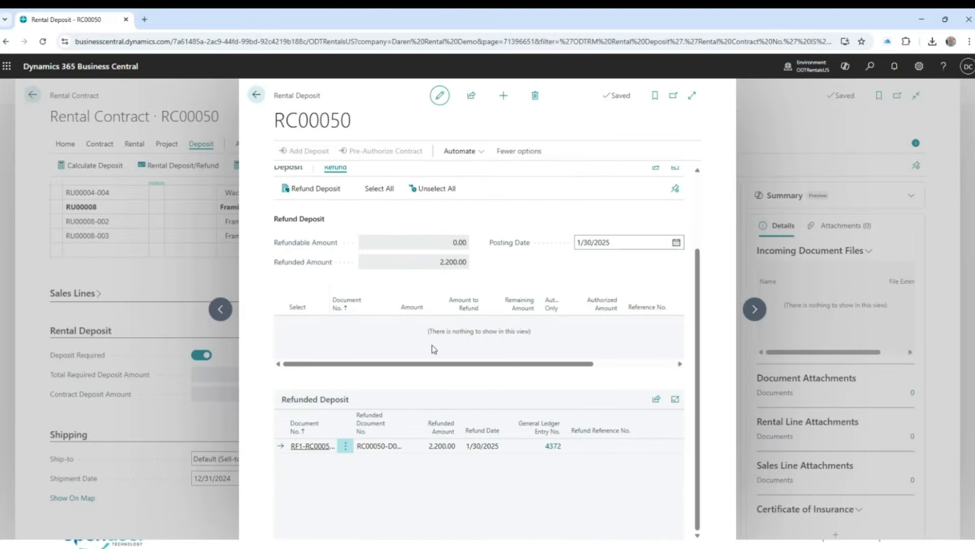
{"action": "left_click", "coordinate": [255, 101]}
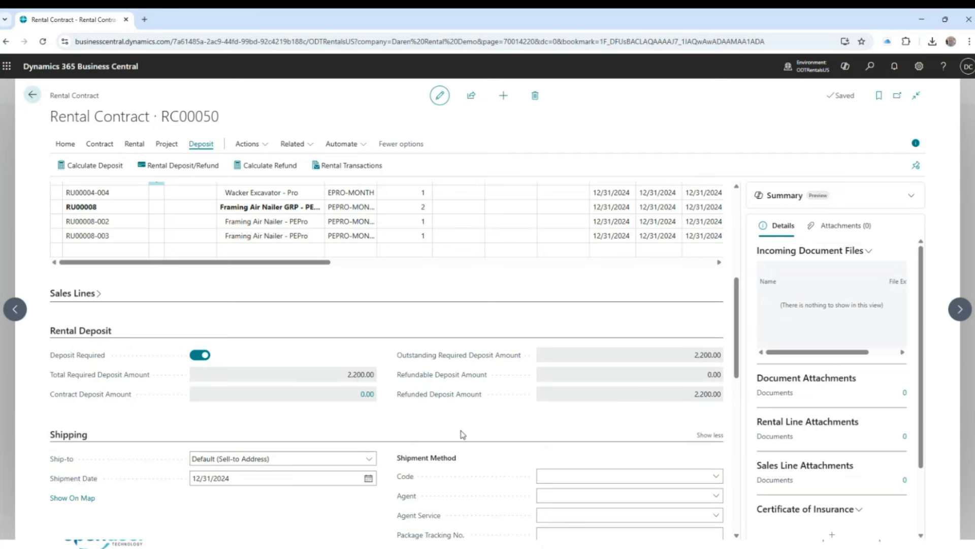
{"action": "scroll", "coordinate": [463, 435], "scroll_direction": "down", "scroll_amount": 1}
{"action": "scroll", "coordinate": [462, 435], "scroll_direction": "down", "scroll_amount": 2}
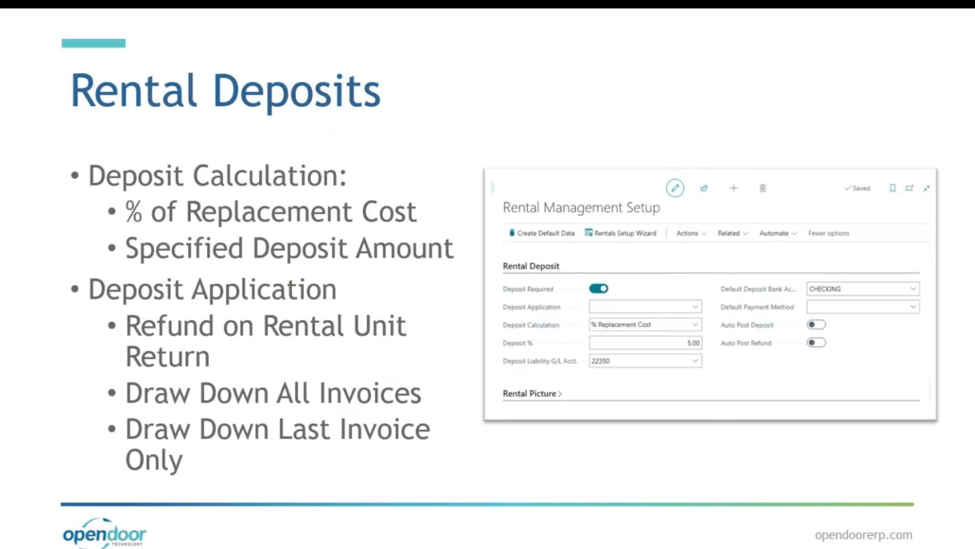
{"action": "key", "text": "Right"}
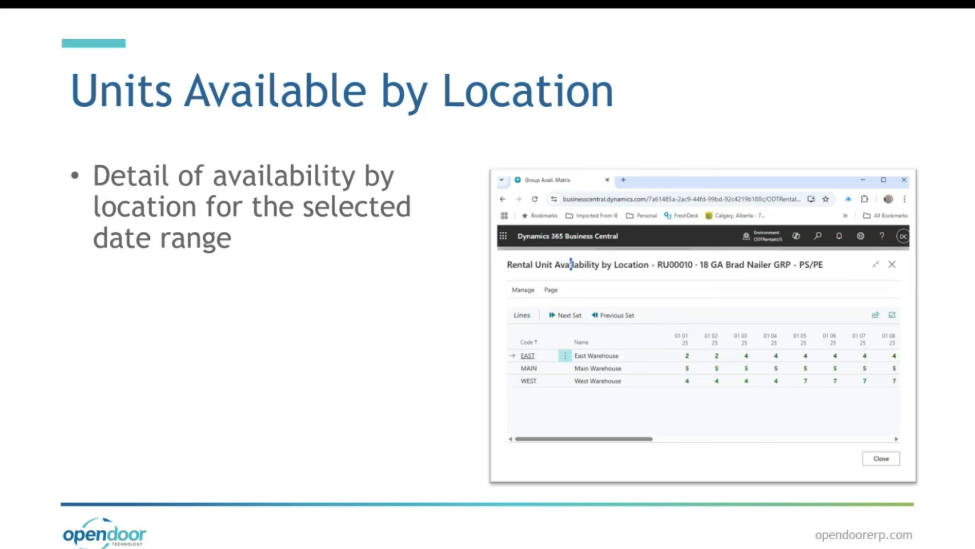
Step: Switch to Business Central, go back to the home page and open the Group Availability Matrix with a start date of 1/2/2025
{"action": "key", "text": "alt+Tab"}
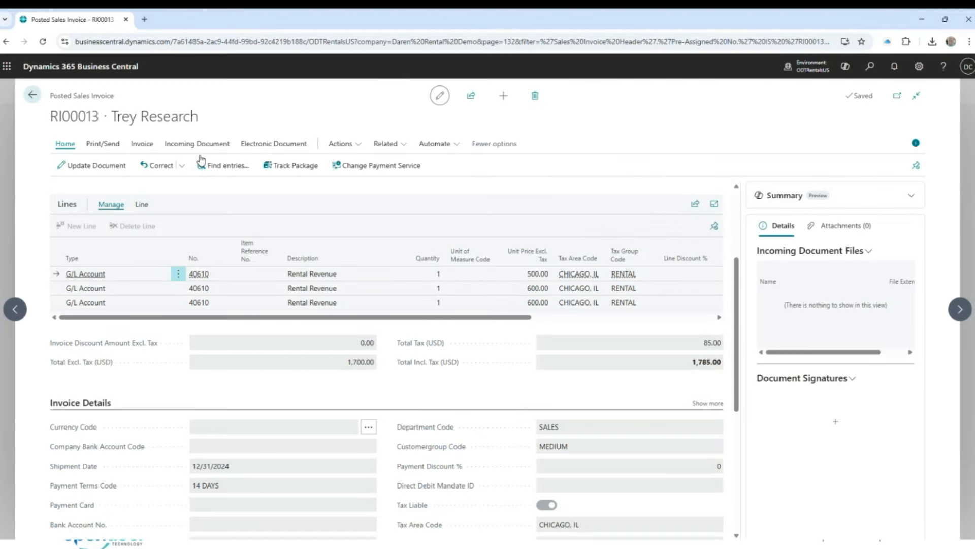
{"action": "left_click", "coordinate": [38, 99]}
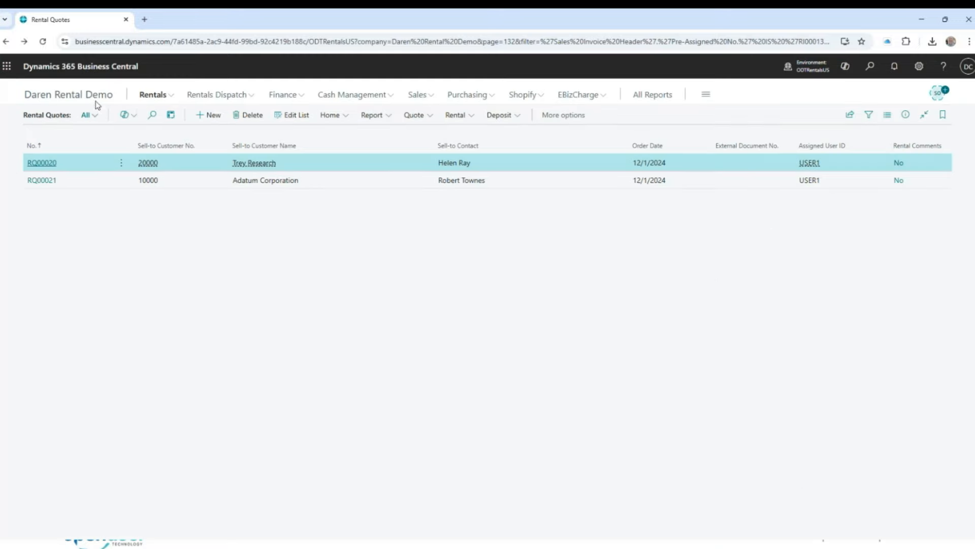
{"action": "left_click", "coordinate": [53, 96]}
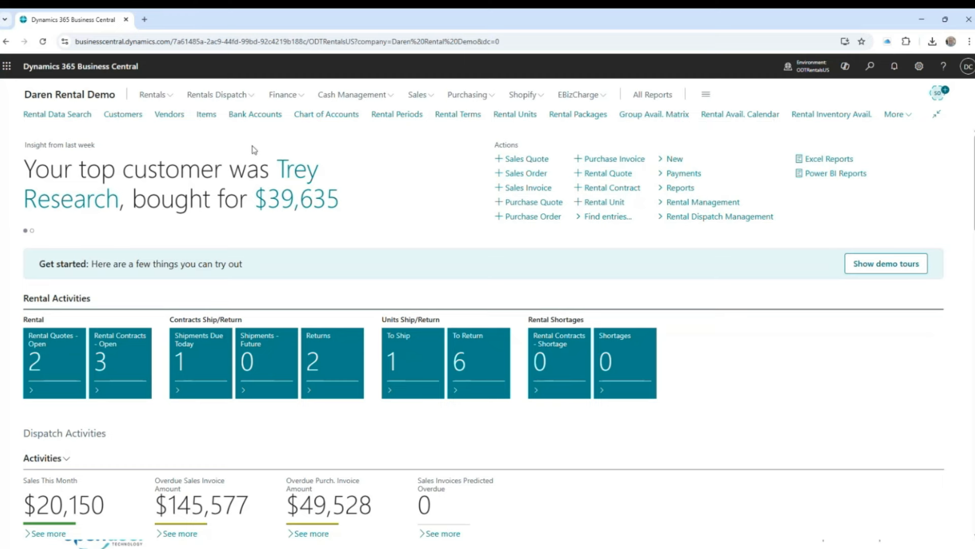
{"action": "left_click", "coordinate": [658, 115]}
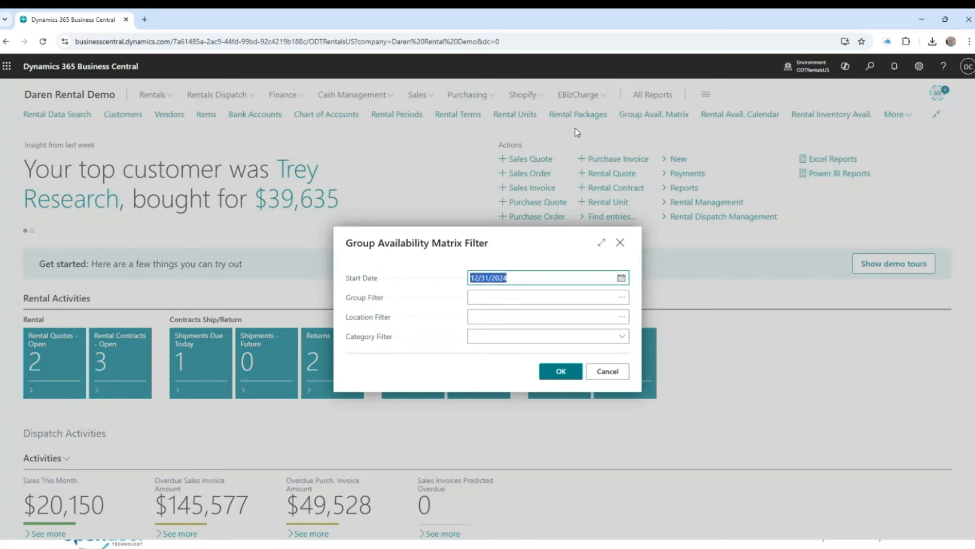
{"action": "left_click", "coordinate": [621, 278]}
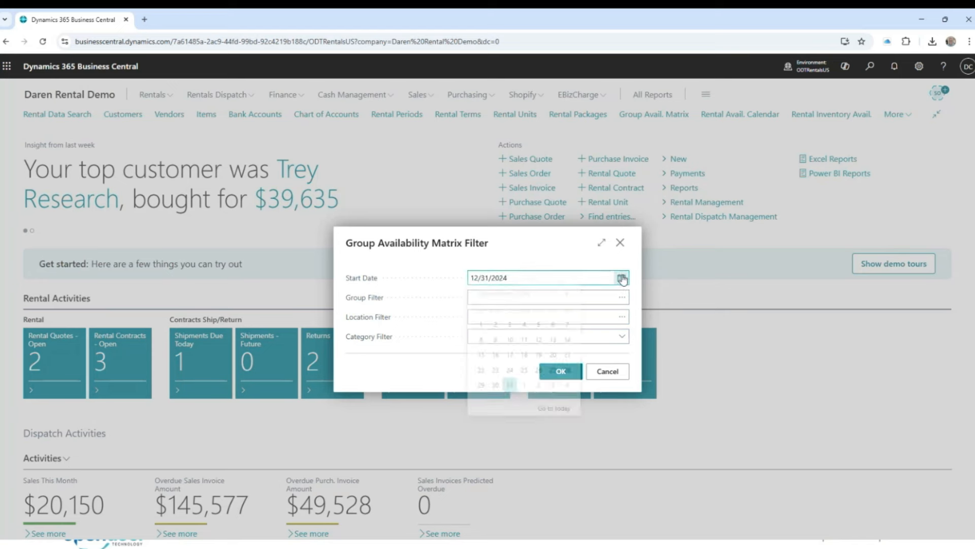
{"action": "left_click", "coordinate": [568, 298]}
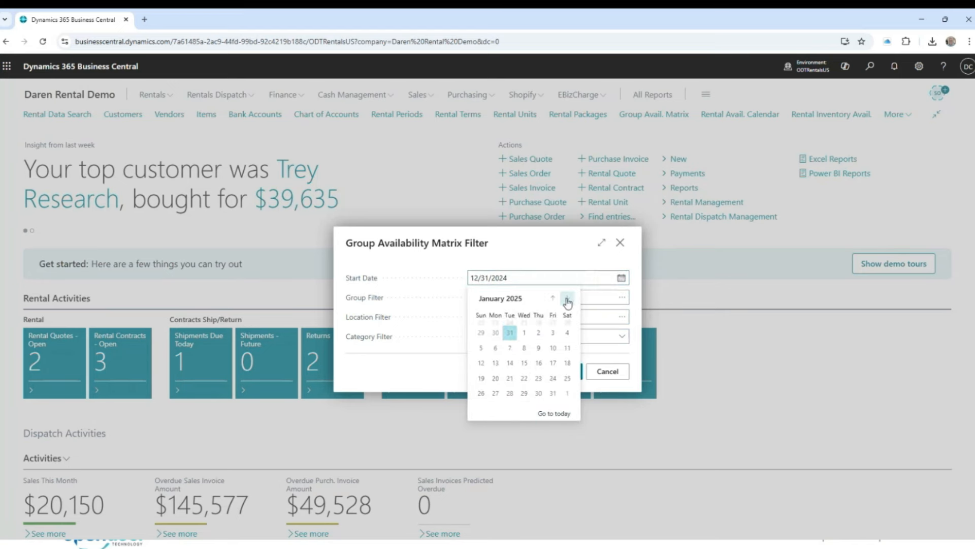
{"action": "left_click", "coordinate": [539, 331]}
{"action": "left_click", "coordinate": [560, 372]}
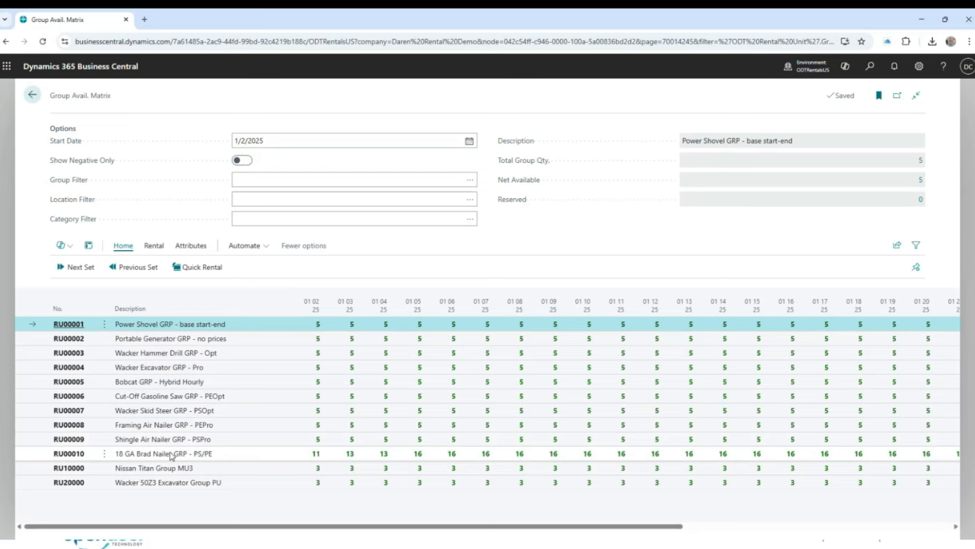
Step: View the availability by location of the 18 GA Brad Nailer group and examine its East Warehouse units for 1/2/2025
{"action": "left_click", "coordinate": [144, 455]}
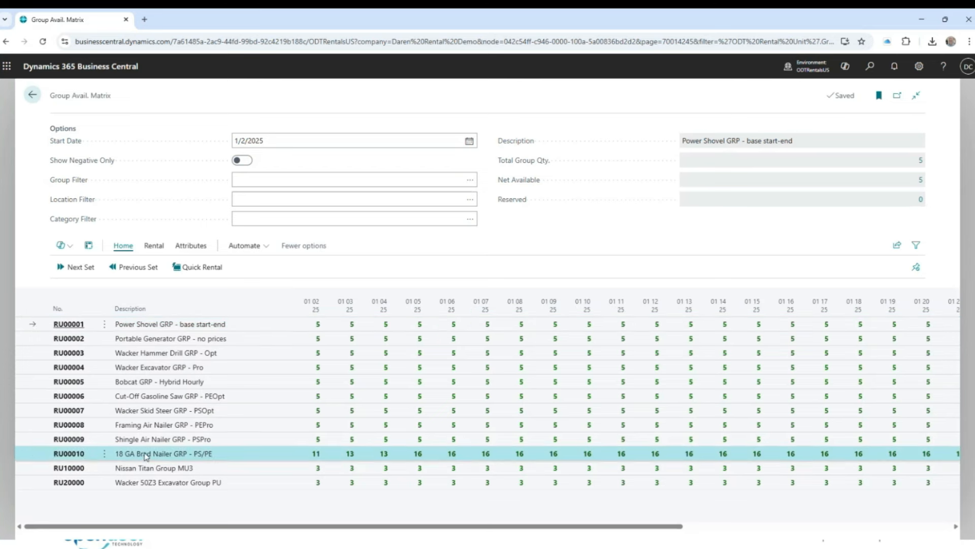
{"action": "left_click", "coordinate": [152, 247]}
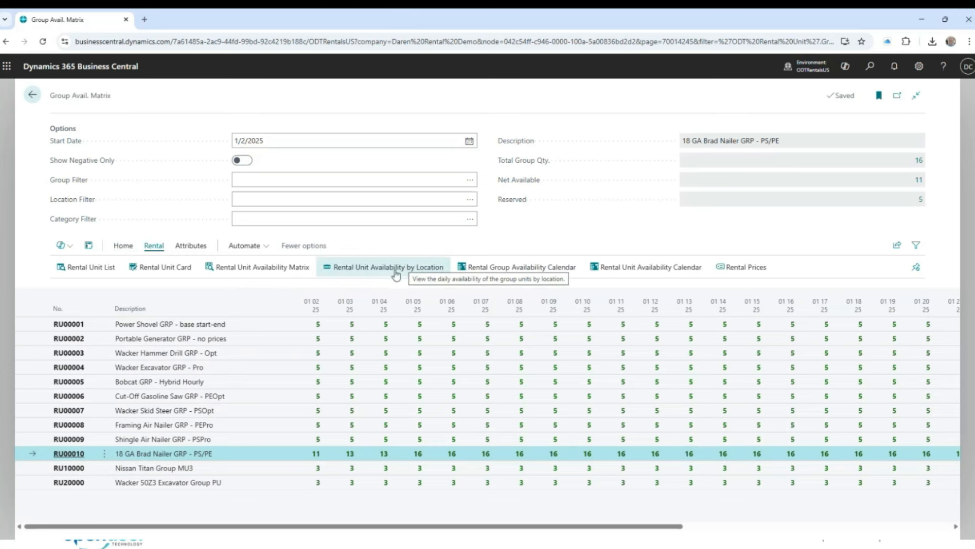
{"action": "left_click", "coordinate": [411, 273]}
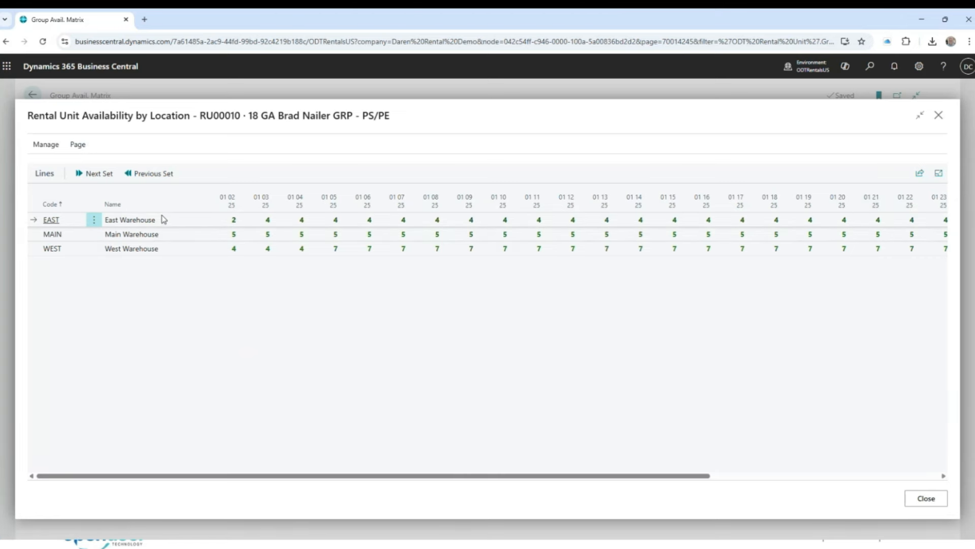
{"action": "left_click", "coordinate": [234, 219]}
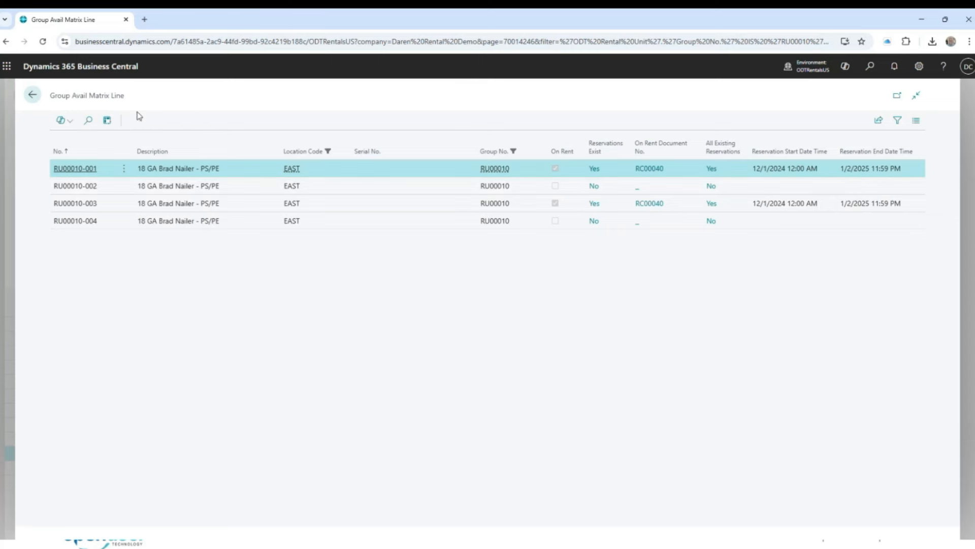
{"action": "left_click", "coordinate": [29, 96]}
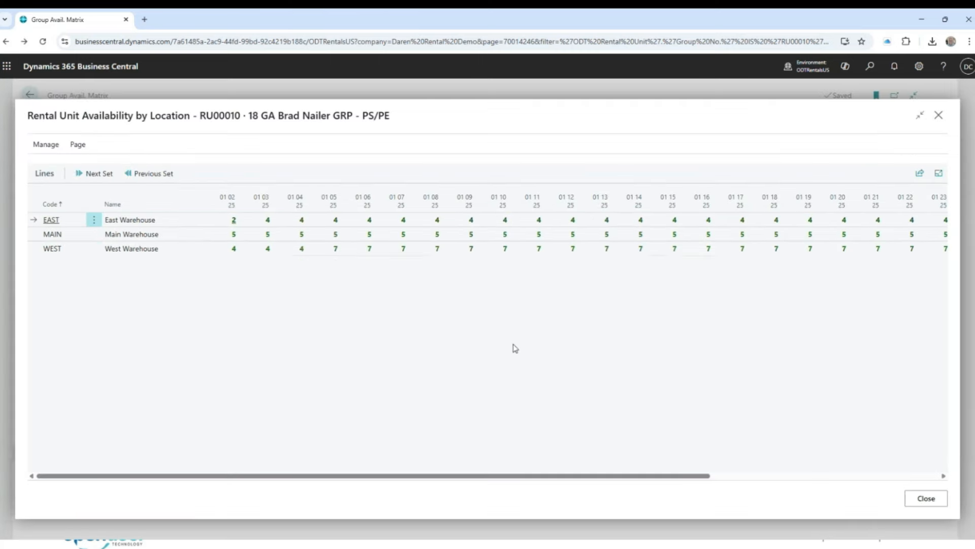
Step: Examine the group's West Warehouse units for 1/2/2025 and close the availability by location
{"action": "left_click", "coordinate": [233, 249]}
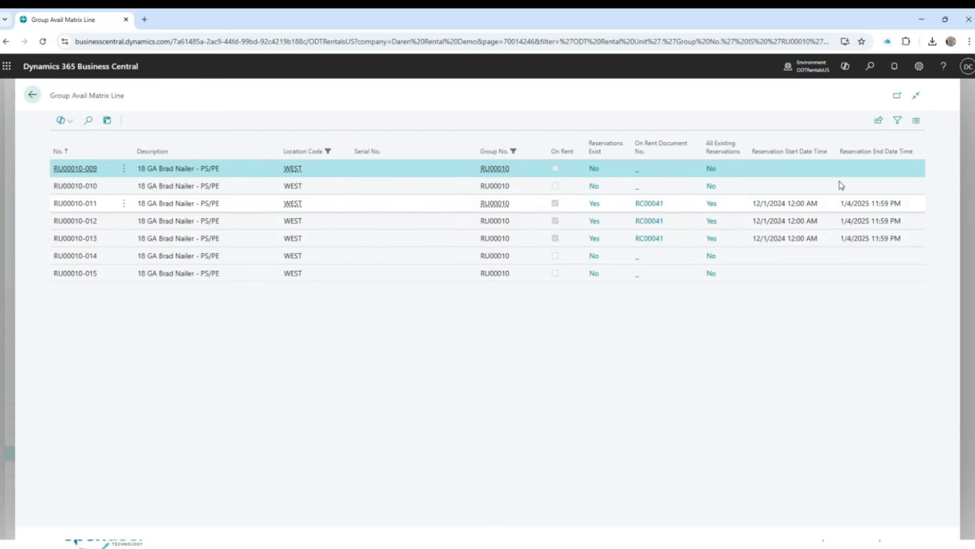
{"action": "left_click", "coordinate": [34, 97]}
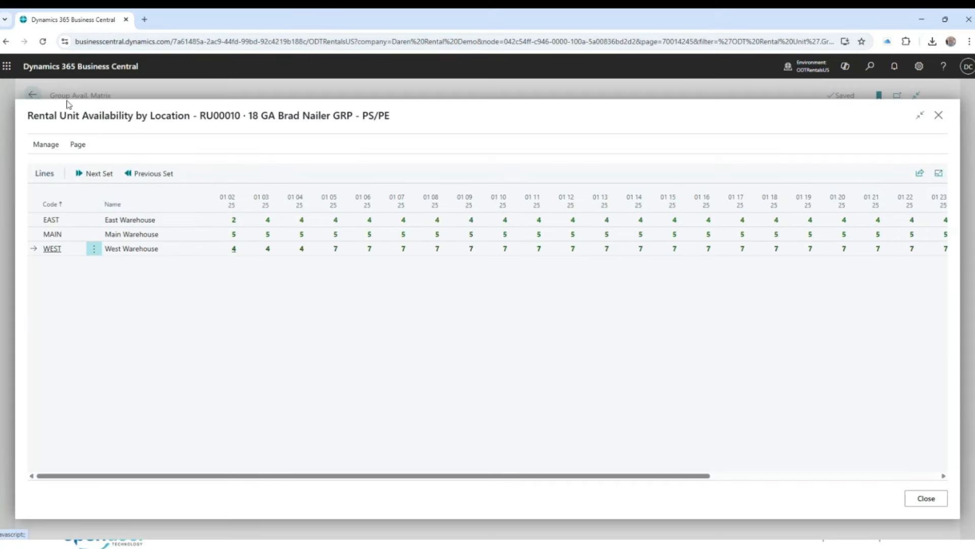
{"action": "left_click", "coordinate": [938, 117]}
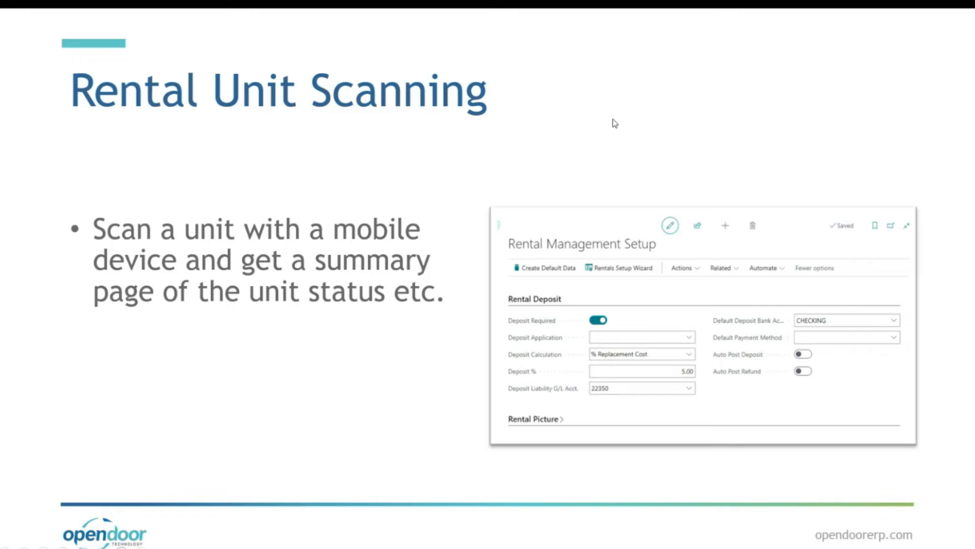
Step: Switch to Business Central, return to the home page and run a Rental Data Search for the barcode SRU00001
{"action": "key", "text": "alt+Tab"}
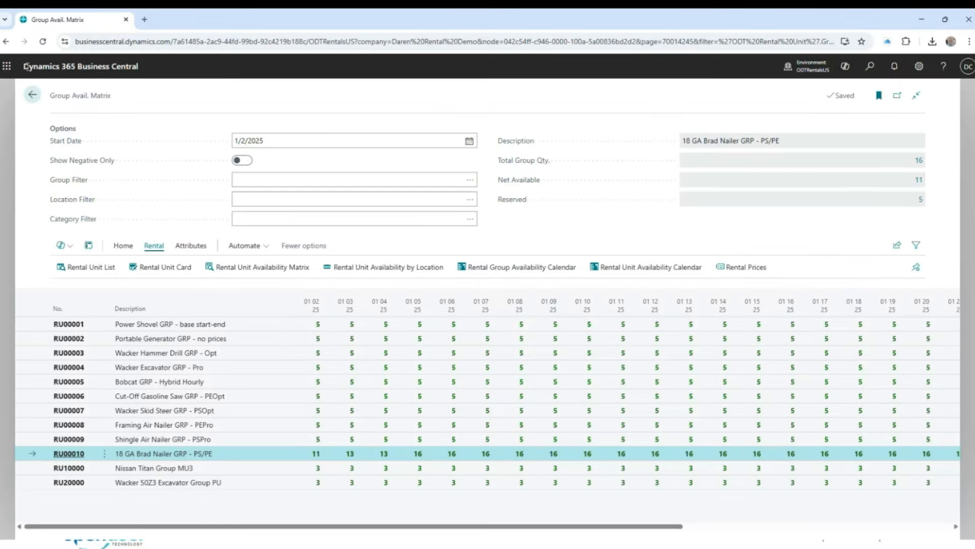
{"action": "left_click", "coordinate": [29, 98]}
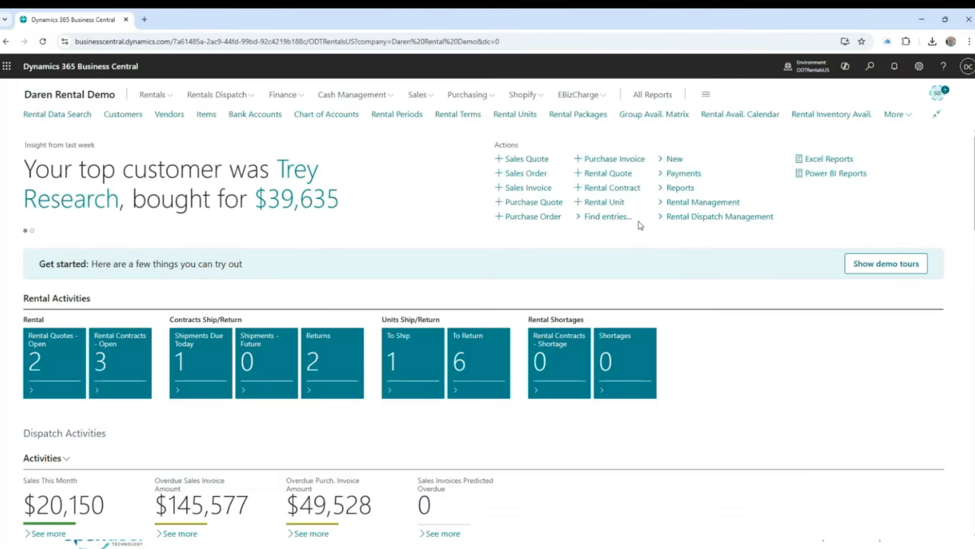
{"action": "left_click", "coordinate": [58, 119]}
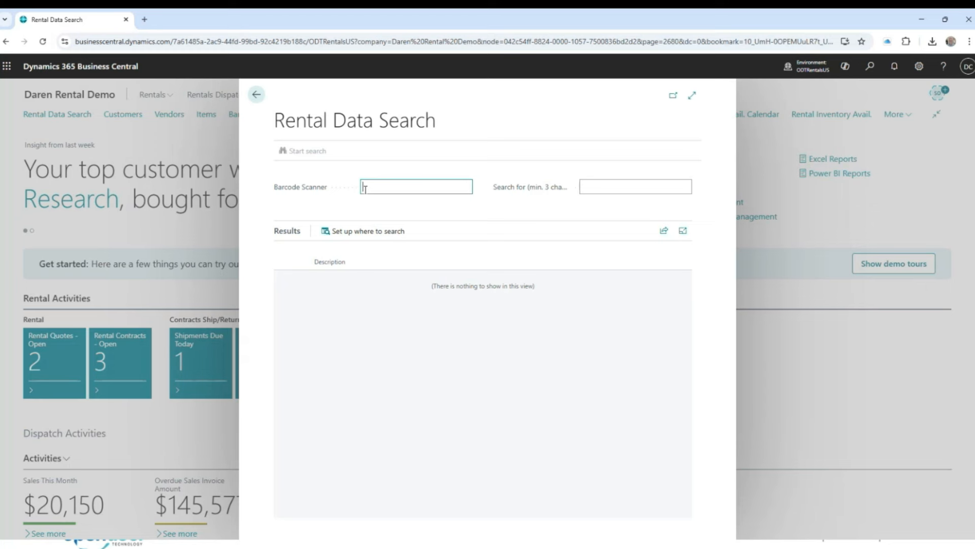
{"action": "type", "text": "SRU00001"}
{"action": "key", "text": "Return"}
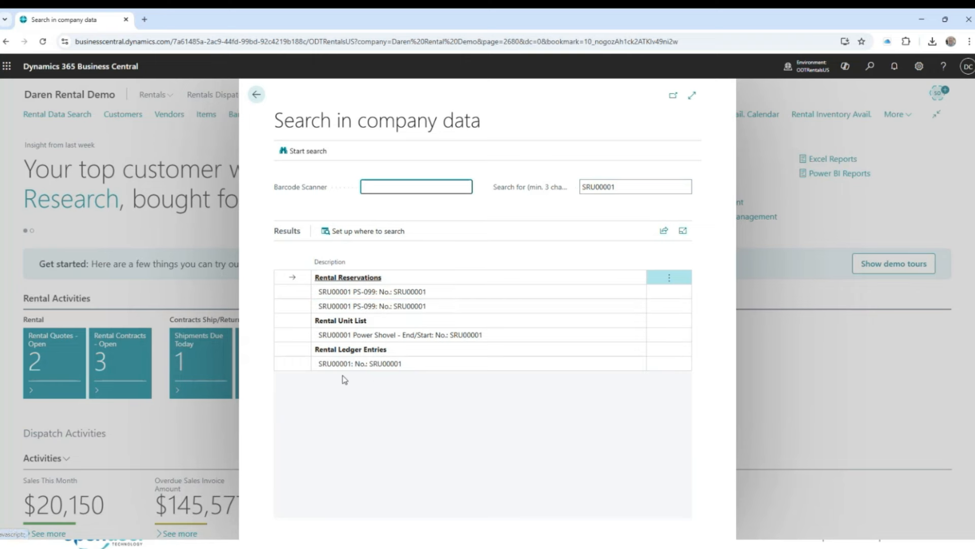
Step: Open the SRU00001 Power Shovel unit card from the search results, view its on-rent contract, and return to the results
{"action": "left_click", "coordinate": [408, 335]}
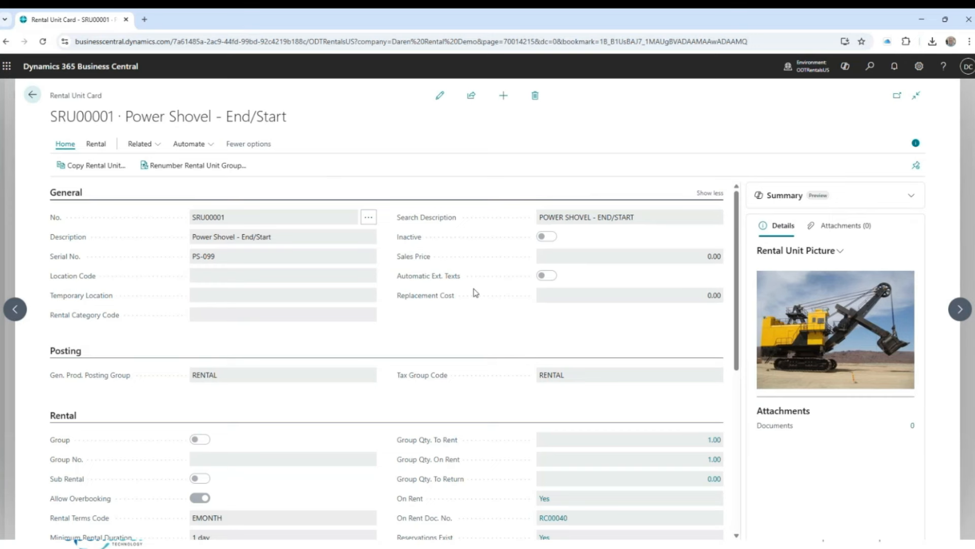
{"action": "scroll", "coordinate": [457, 284], "scroll_direction": "down", "scroll_amount": 6}
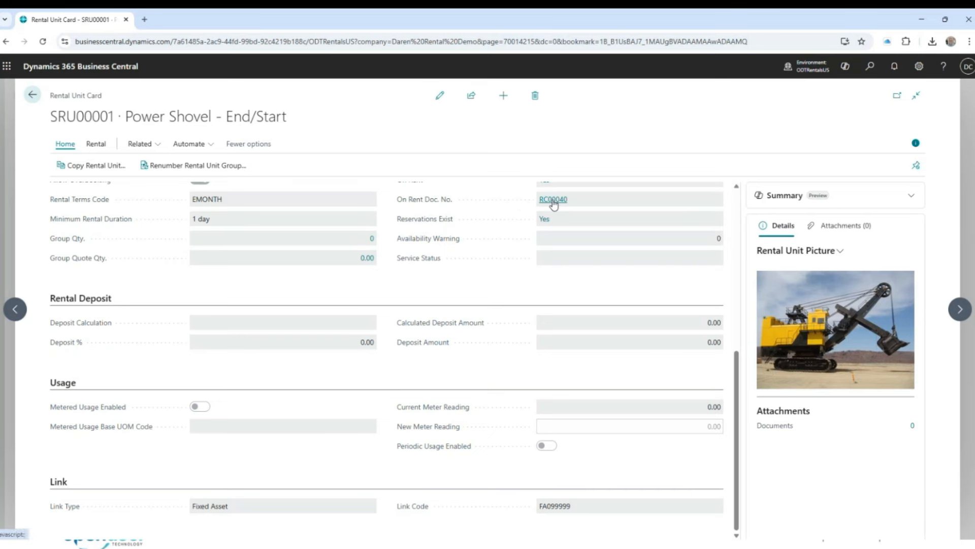
{"action": "scroll", "coordinate": [510, 303], "scroll_direction": "up", "scroll_amount": 1}
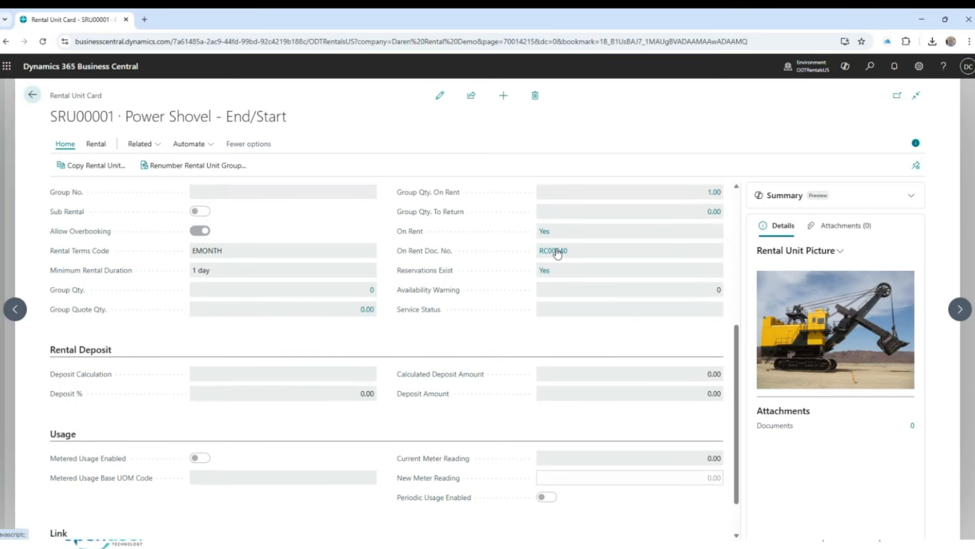
{"action": "left_click", "coordinate": [553, 251]}
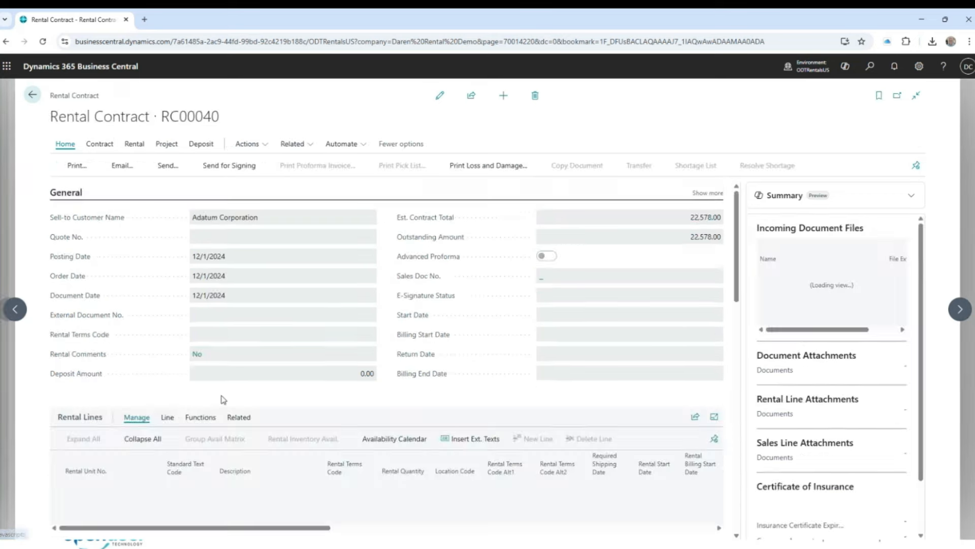
{"action": "left_click", "coordinate": [32, 95]}
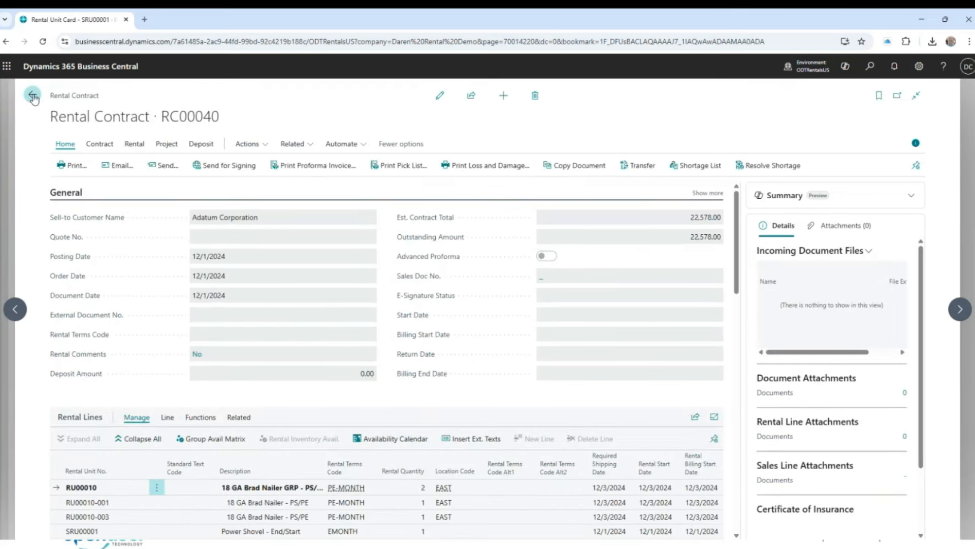
{"action": "left_click", "coordinate": [31, 95]}
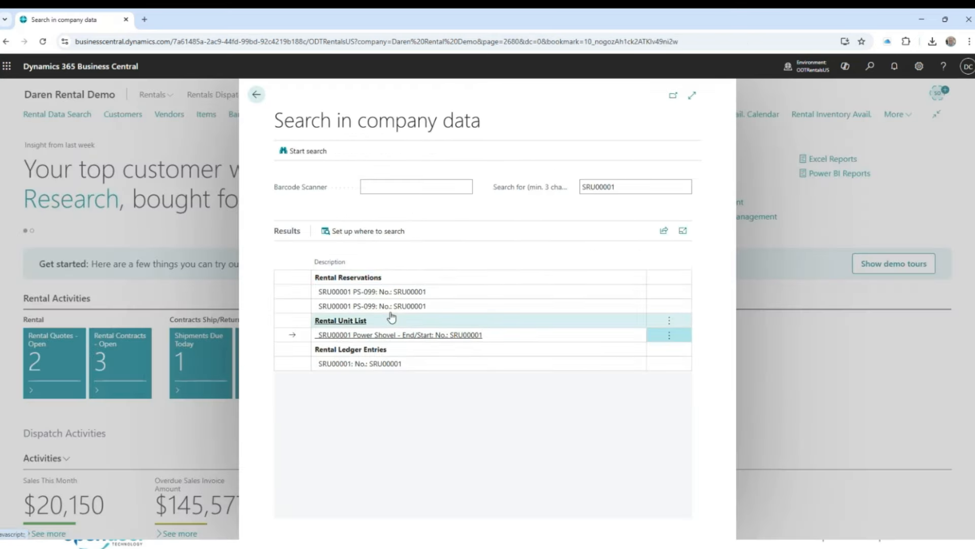
Step: Examine the rental reservations for unit SRU00001 from the search results and close the company data search
{"action": "left_click", "coordinate": [404, 308]}
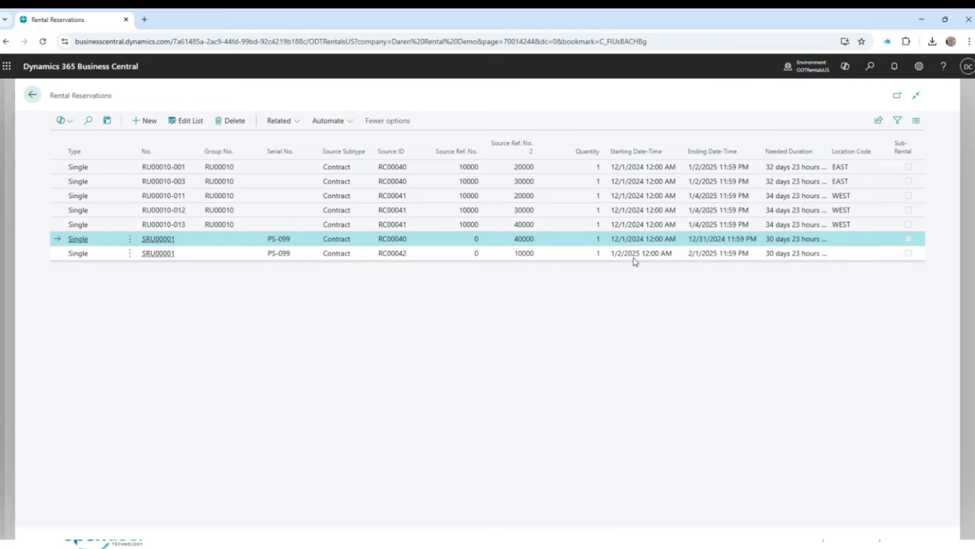
{"action": "left_click", "coordinate": [32, 96]}
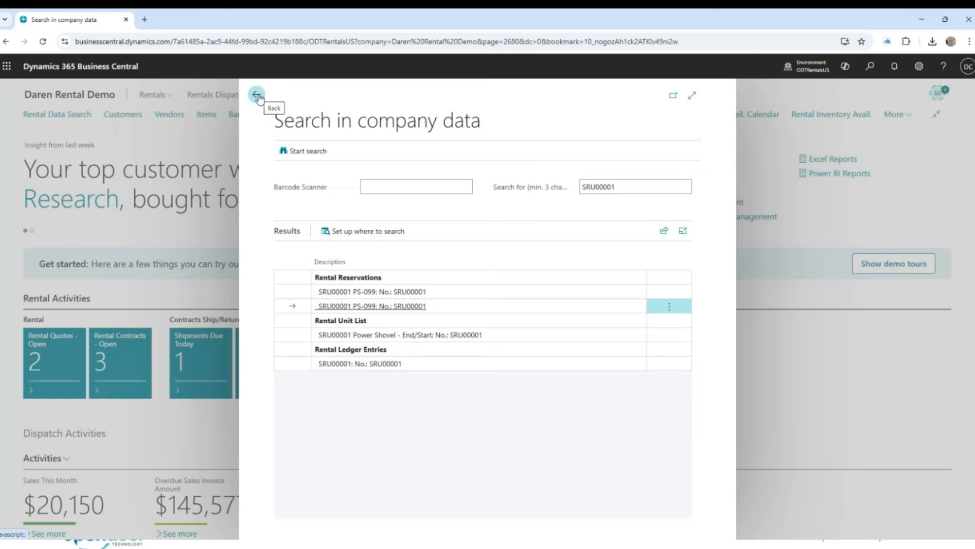
{"action": "left_click", "coordinate": [258, 100]}
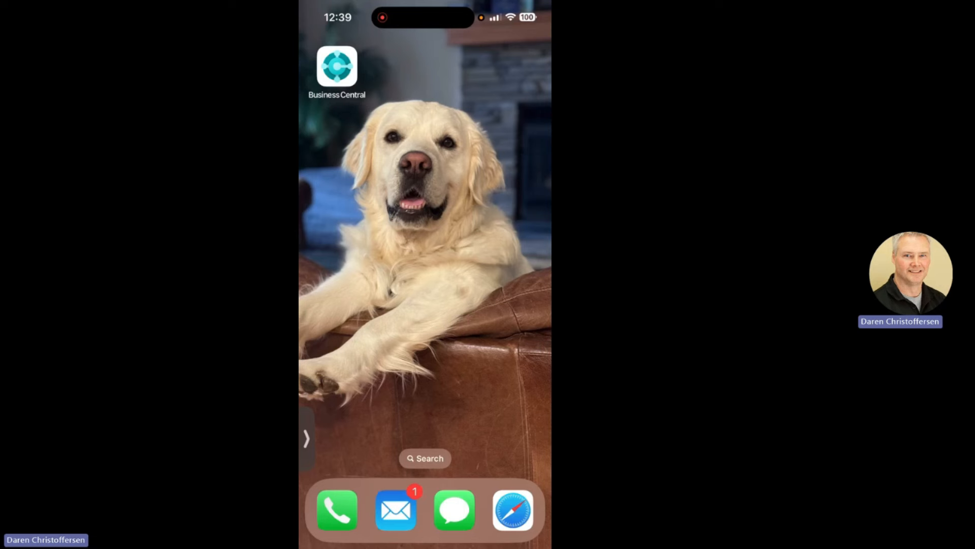
Step: In the Business Central mobile app, run a Rental Data Search for barcode SRU00001 and open the Power Shovel unit card
{"action": "left_click", "coordinate": [337, 66]}
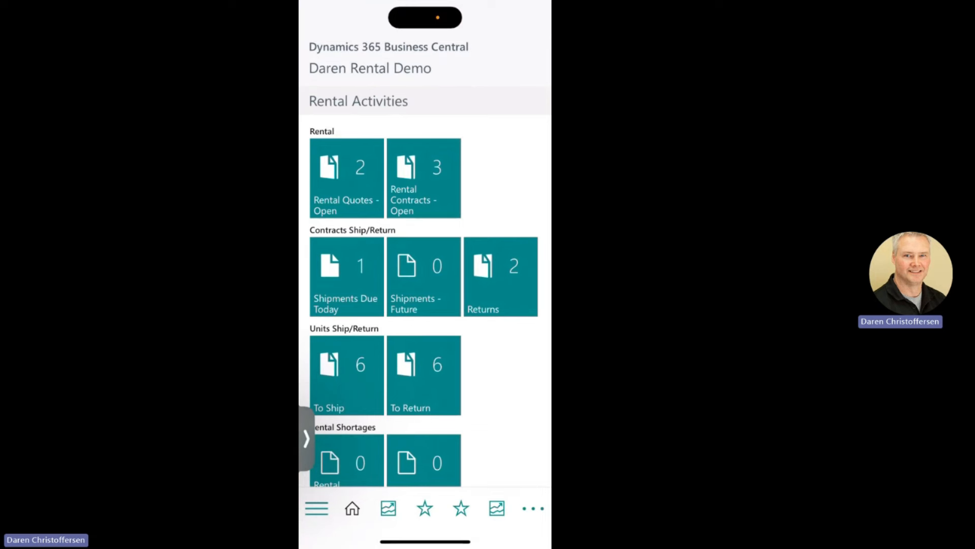
{"action": "left_click", "coordinate": [317, 509]}
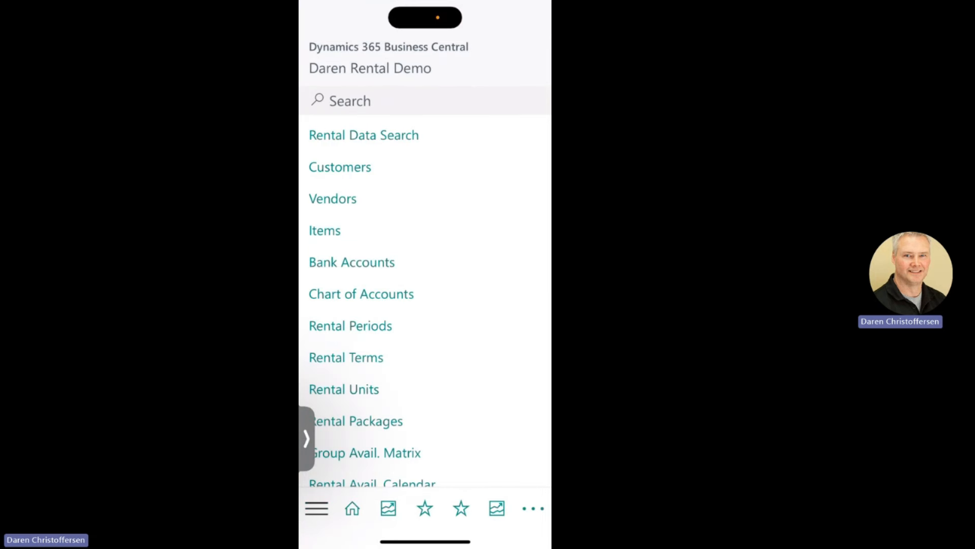
{"action": "left_click", "coordinate": [364, 135]}
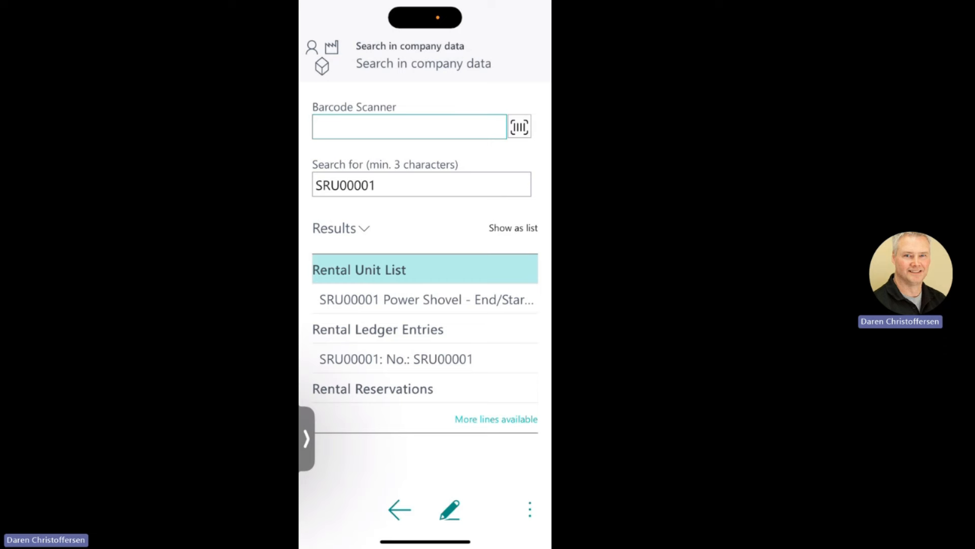
{"action": "left_click", "coordinate": [427, 299]}
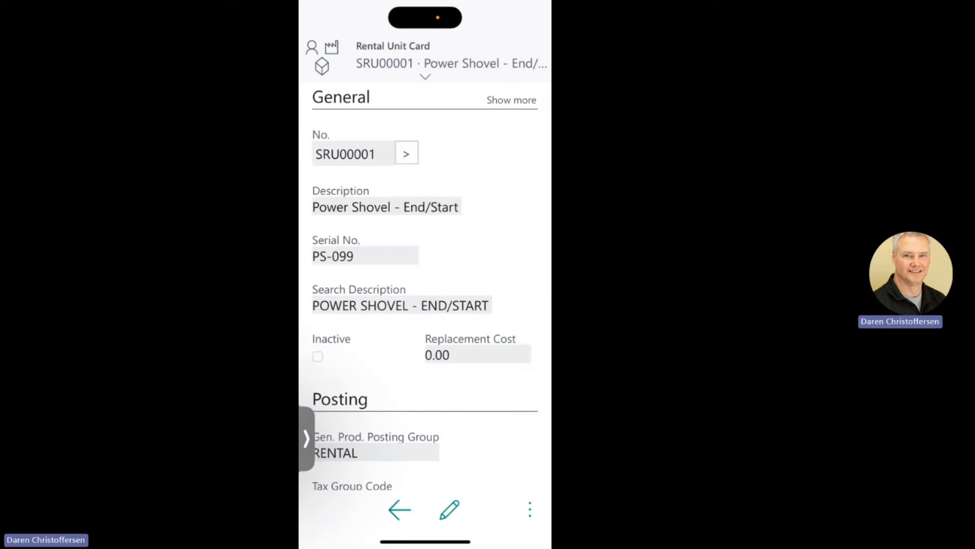
Step: Examine the Power Shovel's rental details on the phone and open its on-rent contract to view the rental lines
{"action": "scroll", "coordinate": [426, 284], "scroll_direction": "down", "scroll_amount": 10}
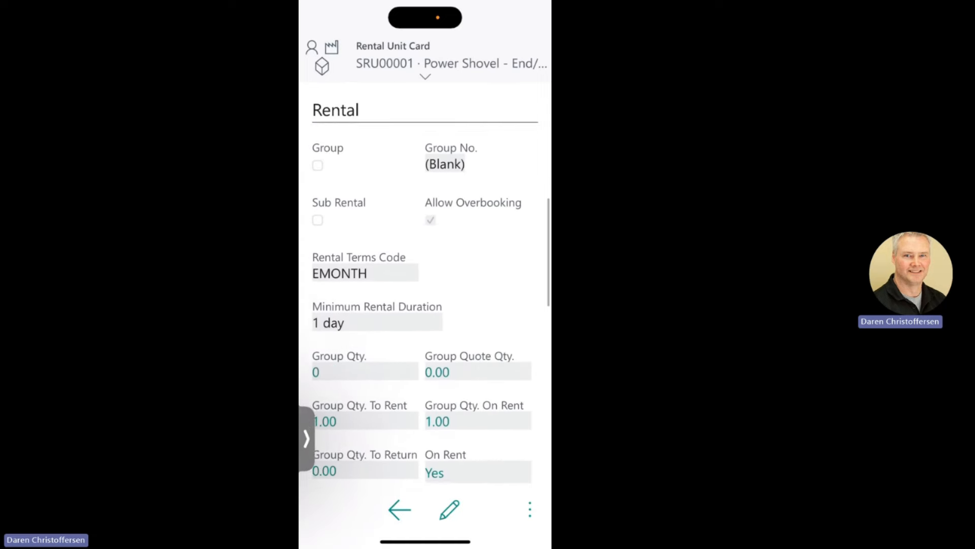
{"action": "scroll", "coordinate": [425, 285], "scroll_direction": "down", "scroll_amount": 4}
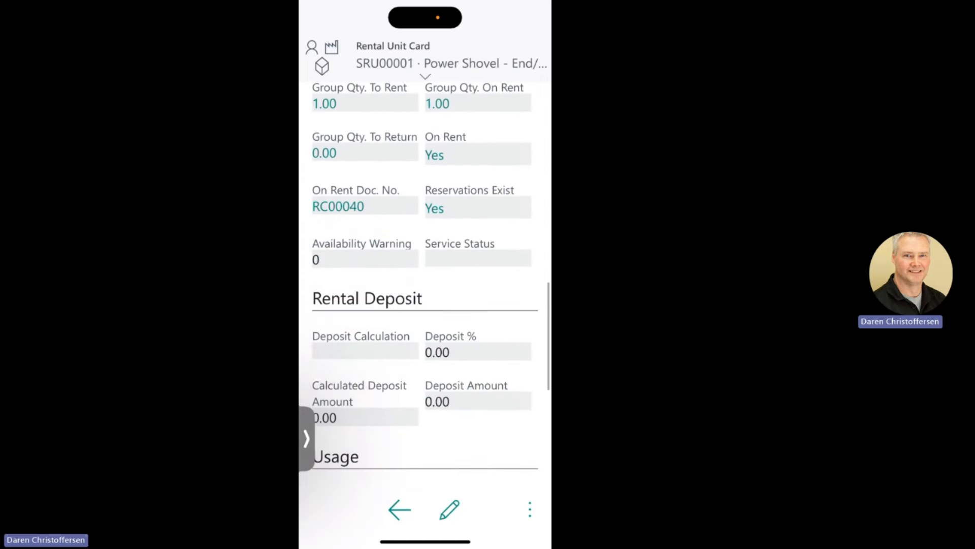
{"action": "scroll", "coordinate": [425, 279], "scroll_direction": "up", "scroll_amount": 1}
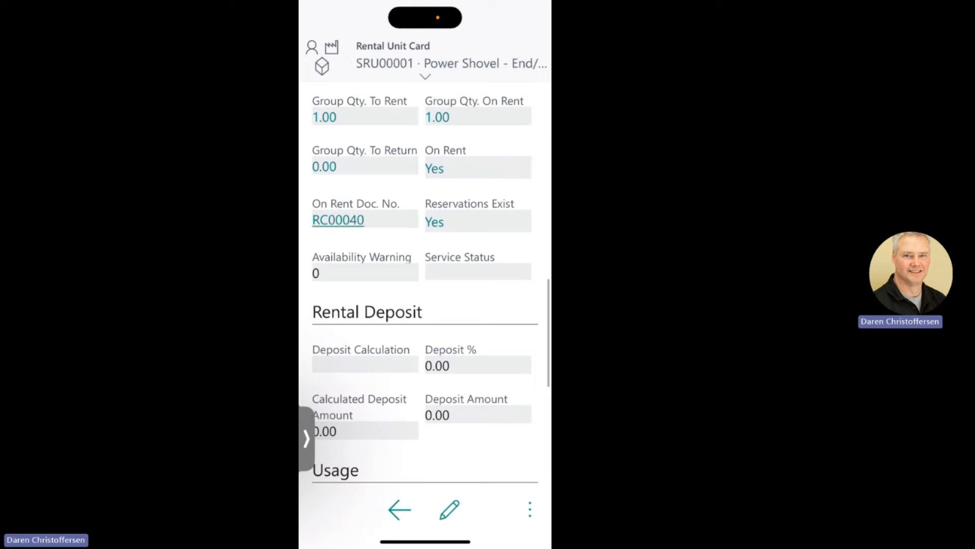
{"action": "left_click", "coordinate": [337, 220]}
{"action": "scroll", "coordinate": [425, 284], "scroll_direction": "down", "scroll_amount": 5}
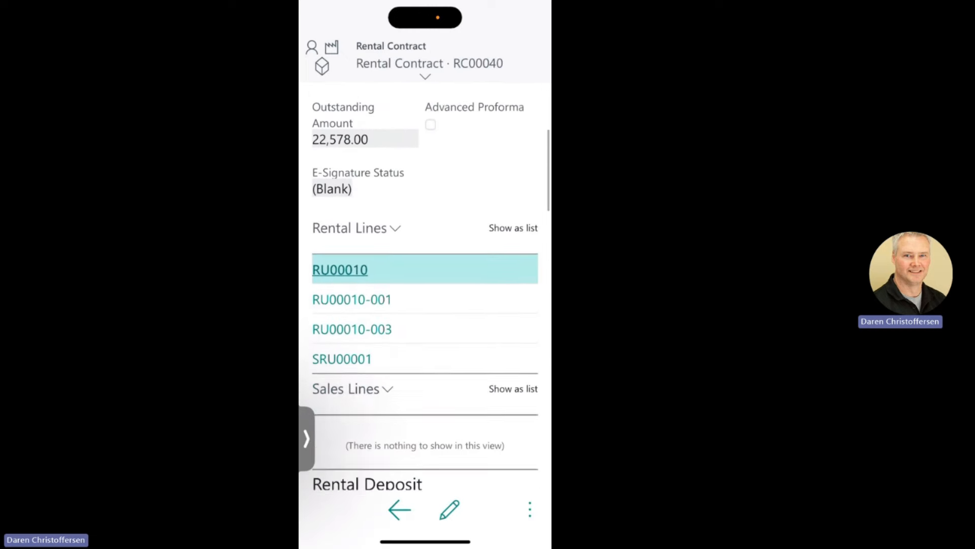
{"action": "scroll", "coordinate": [425, 285], "scroll_direction": "up", "scroll_amount": 5}
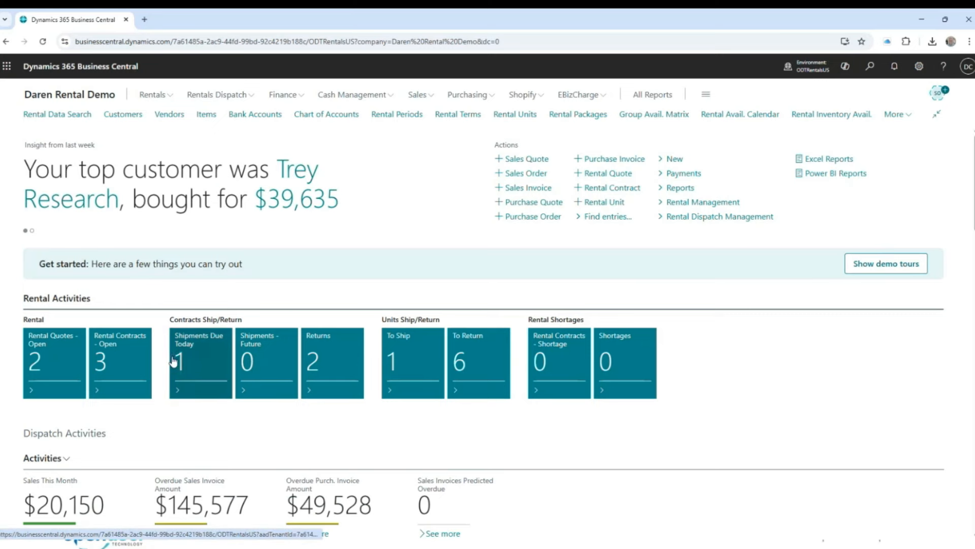
Step: In desktop Business Central, open the Alpine Ski House rental contract from the open contracts, view its documents, and go to the previous contract
{"action": "left_click", "coordinate": [150, 358]}
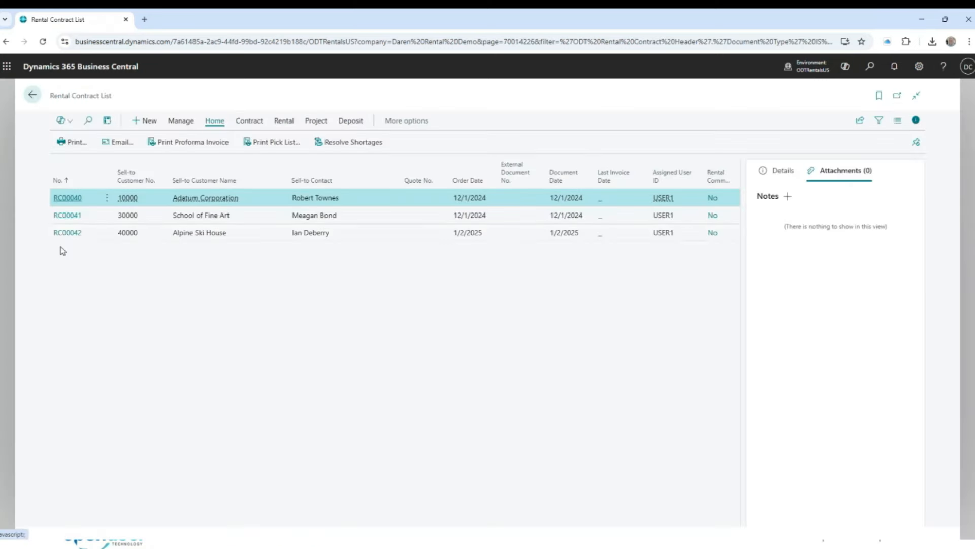
{"action": "left_click", "coordinate": [97, 238]}
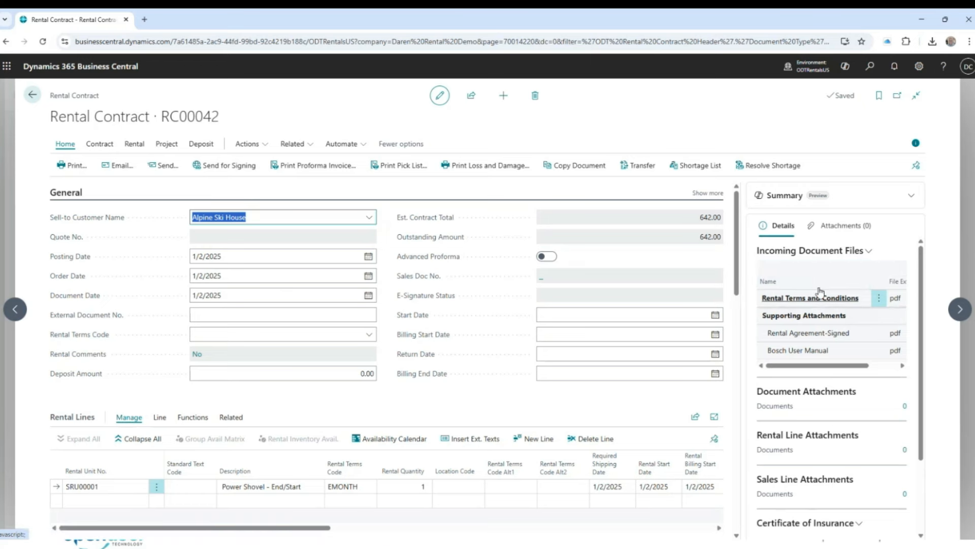
{"action": "left_click", "coordinate": [13, 316]}
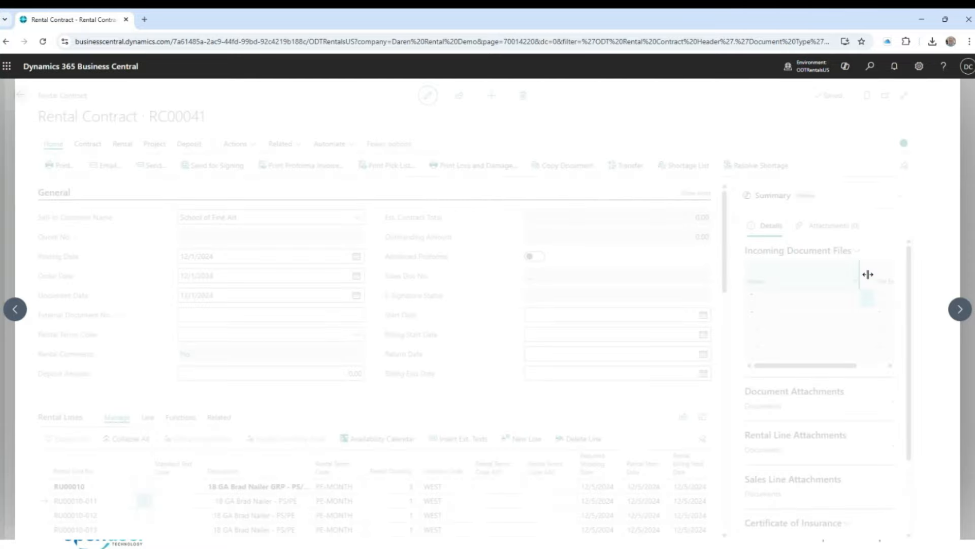
Step: Start a supporting attachment upload in the School of Fine Art contract's incoming document files and browse to the Desktop folder
{"action": "left_click", "coordinate": [816, 251]}
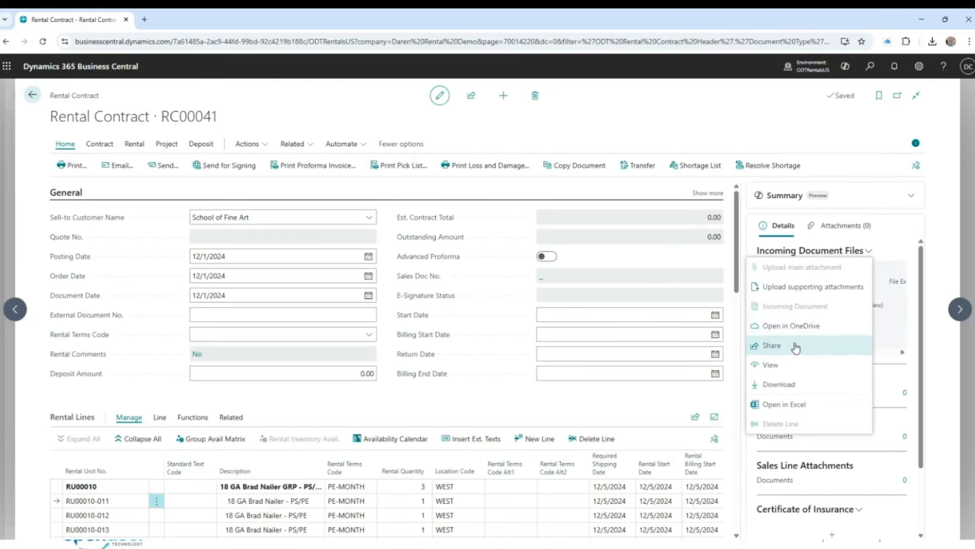
{"action": "left_click", "coordinate": [799, 289]}
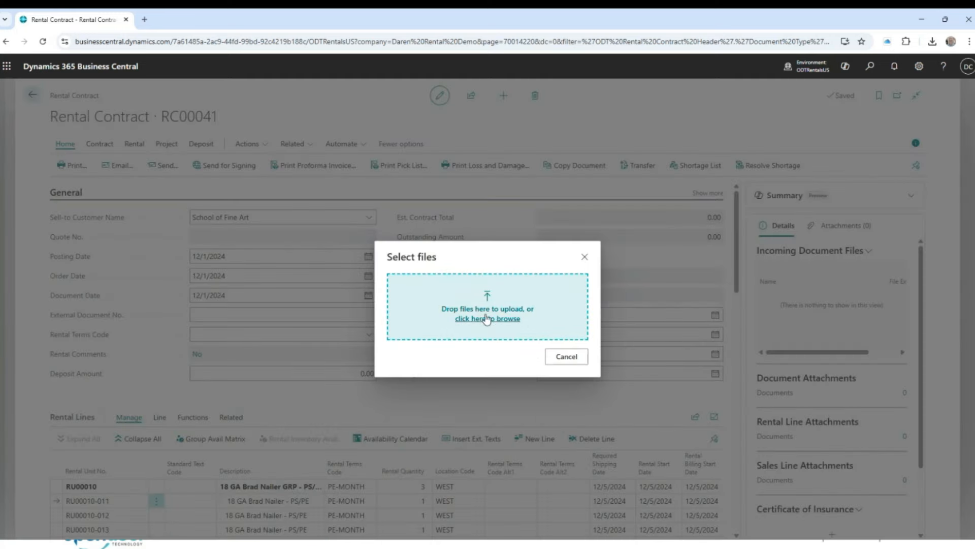
{"action": "left_click", "coordinate": [498, 321]}
{"action": "scroll", "coordinate": [176, 167], "scroll_direction": "down", "scroll_amount": 3}
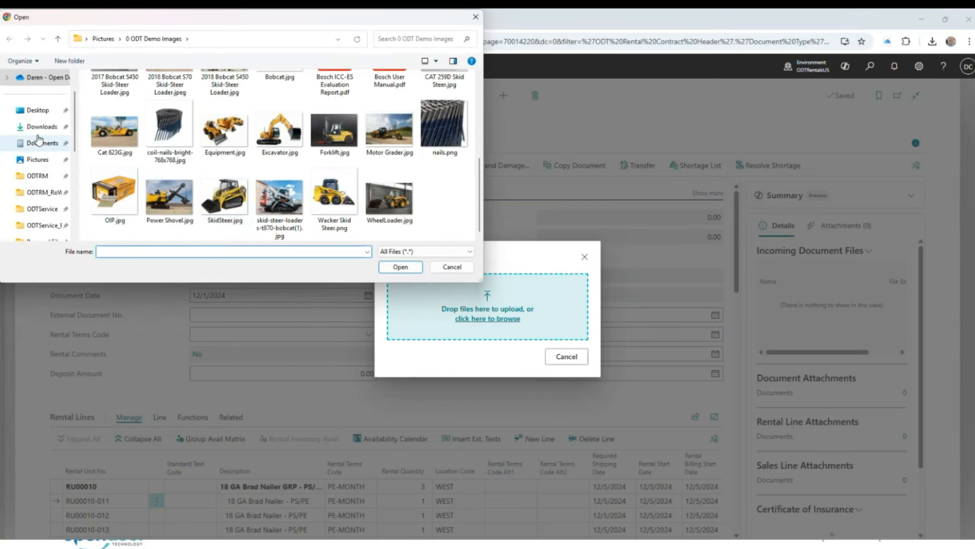
{"action": "left_click", "coordinate": [38, 111]}
{"action": "scroll", "coordinate": [140, 223], "scroll_direction": "down", "scroll_amount": 1}
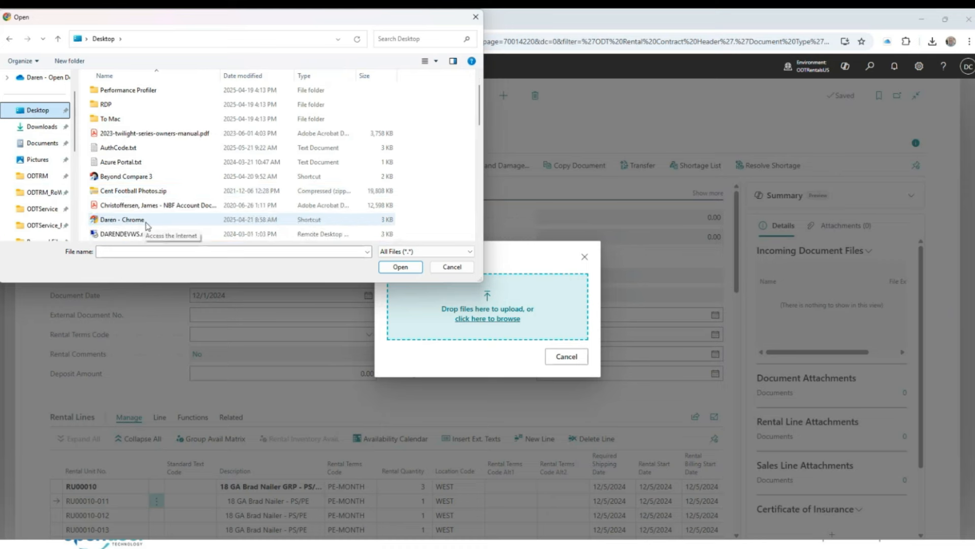
Step: Sort the Desktop files by date modified and upload Rental Terms and Conditions.pdf to the contract
{"action": "scroll", "coordinate": [142, 203], "scroll_direction": "down", "scroll_amount": 2}
{"action": "scroll", "coordinate": [143, 202], "scroll_direction": "up", "scroll_amount": 3}
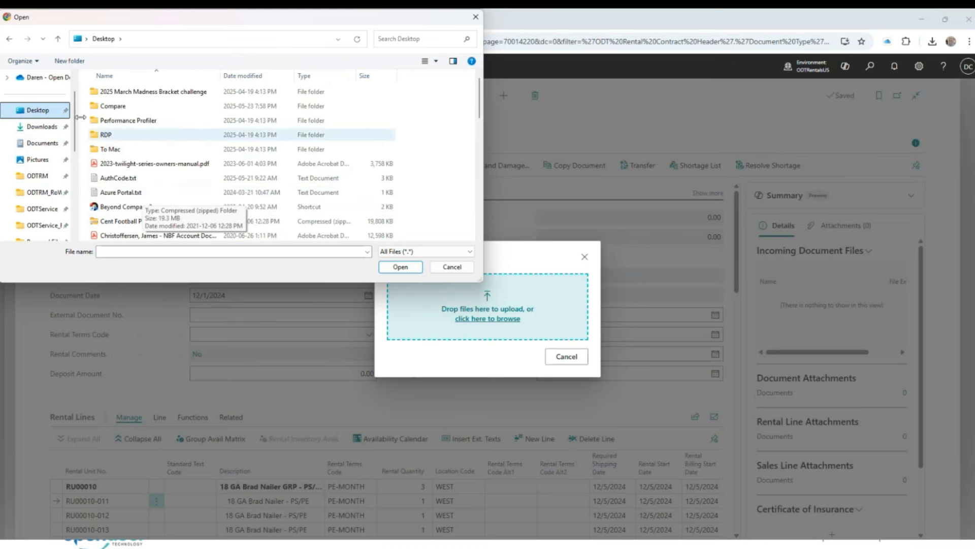
{"action": "left_click", "coordinate": [37, 159]}
{"action": "left_click", "coordinate": [38, 110]}
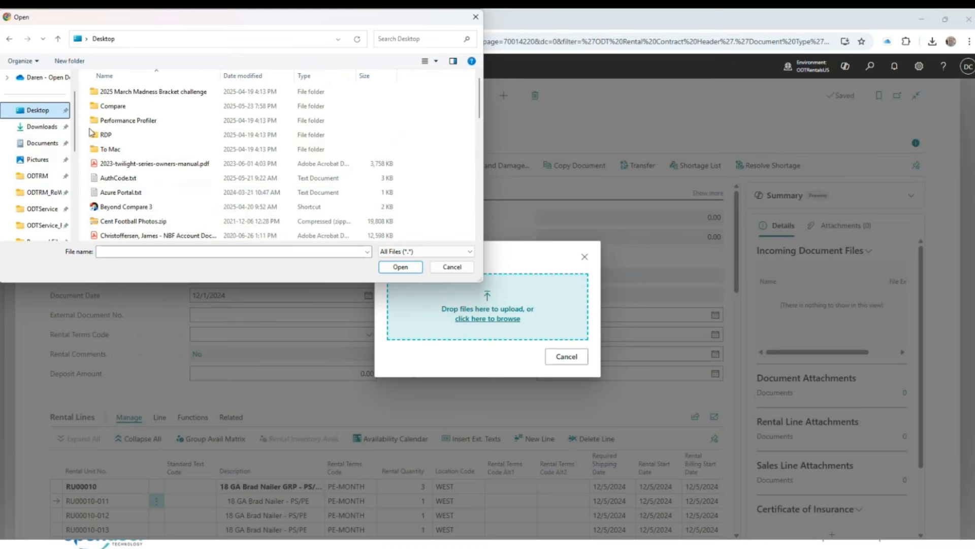
{"action": "scroll", "coordinate": [172, 146], "scroll_direction": "down", "scroll_amount": 3}
{"action": "scroll", "coordinate": [189, 137], "scroll_direction": "up", "scroll_amount": 3}
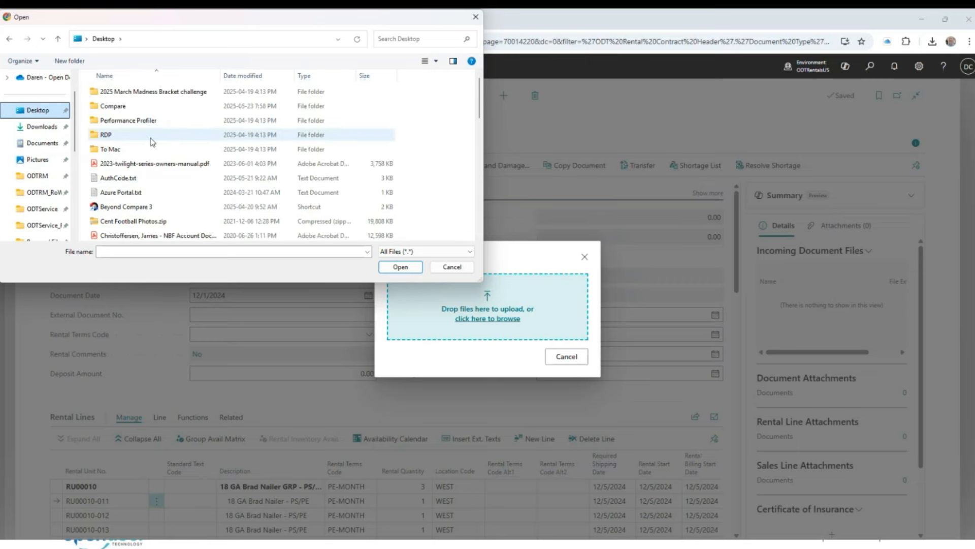
{"action": "left_click", "coordinate": [252, 76]}
{"action": "scroll", "coordinate": [135, 182], "scroll_direction": "down", "scroll_amount": 5}
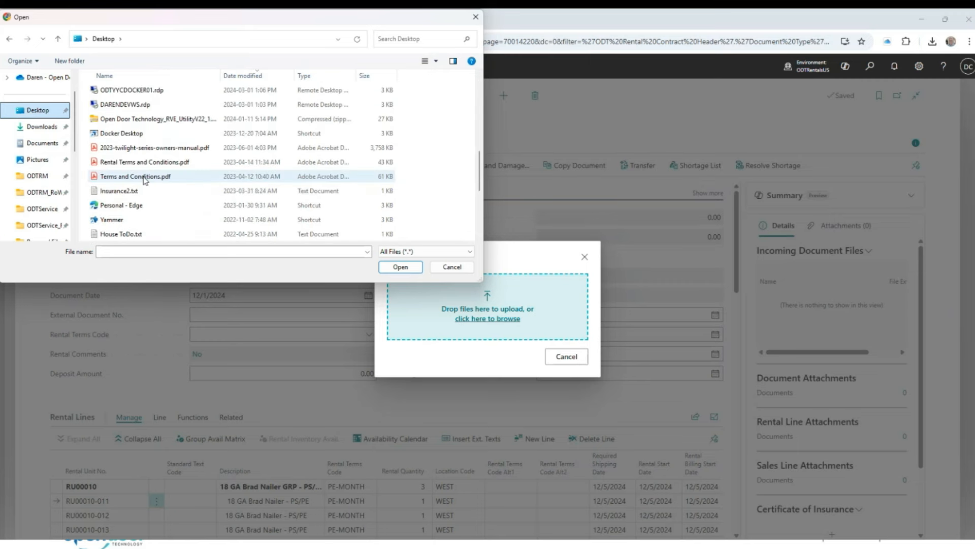
{"action": "double_click", "coordinate": [124, 176]}
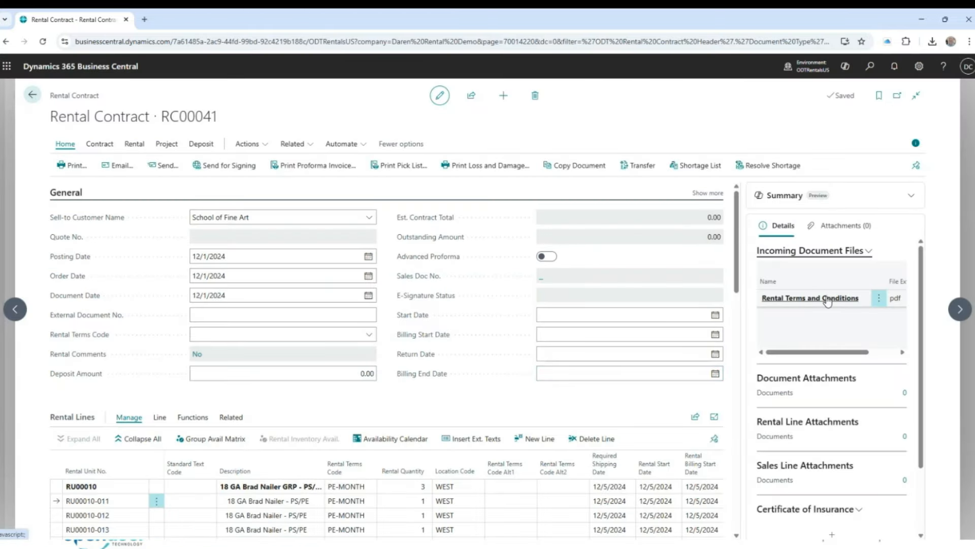
Step: Preview the uploaded Rental Terms and Conditions file, close it, and open its incoming document record to view the preparation actions
{"action": "left_click", "coordinate": [828, 299]}
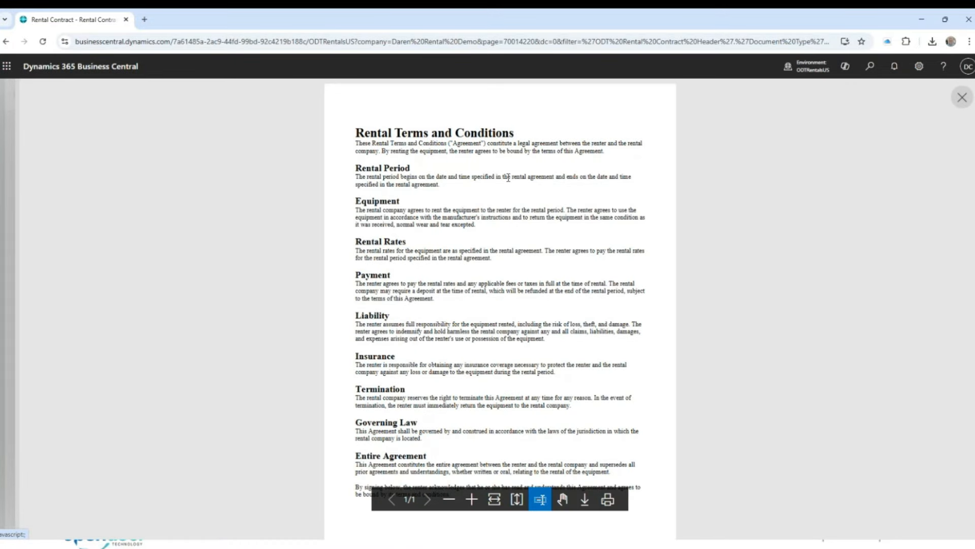
{"action": "left_click", "coordinate": [962, 97]}
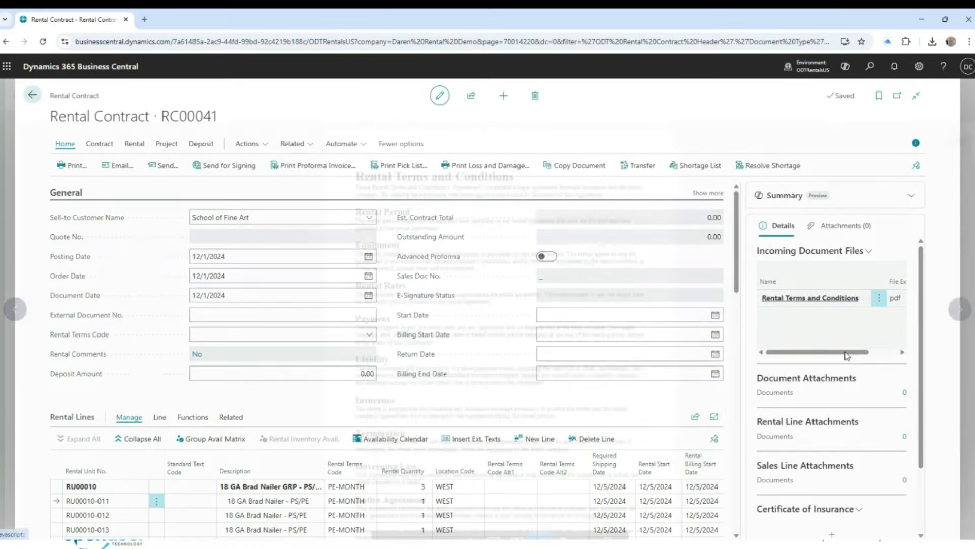
{"action": "left_click", "coordinate": [803, 251]}
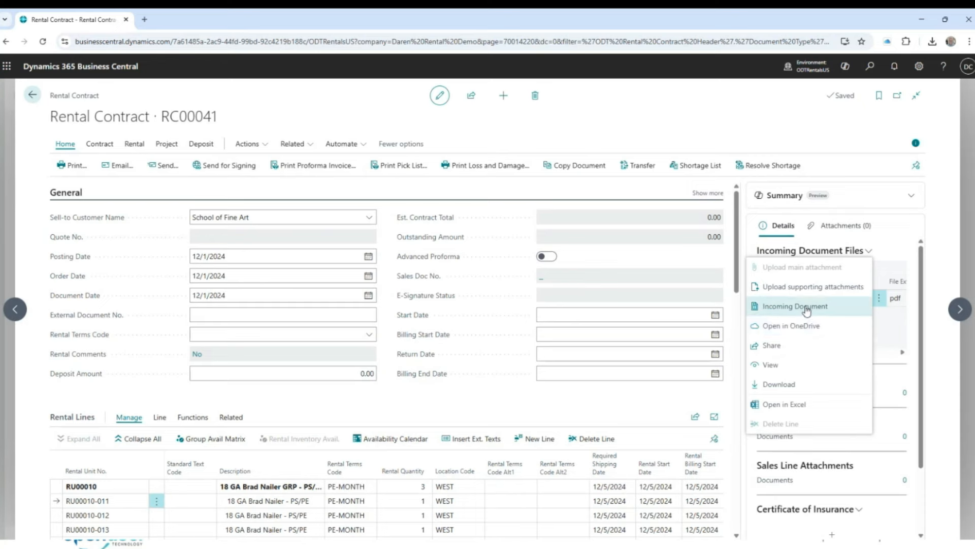
{"action": "left_click", "coordinate": [808, 307]}
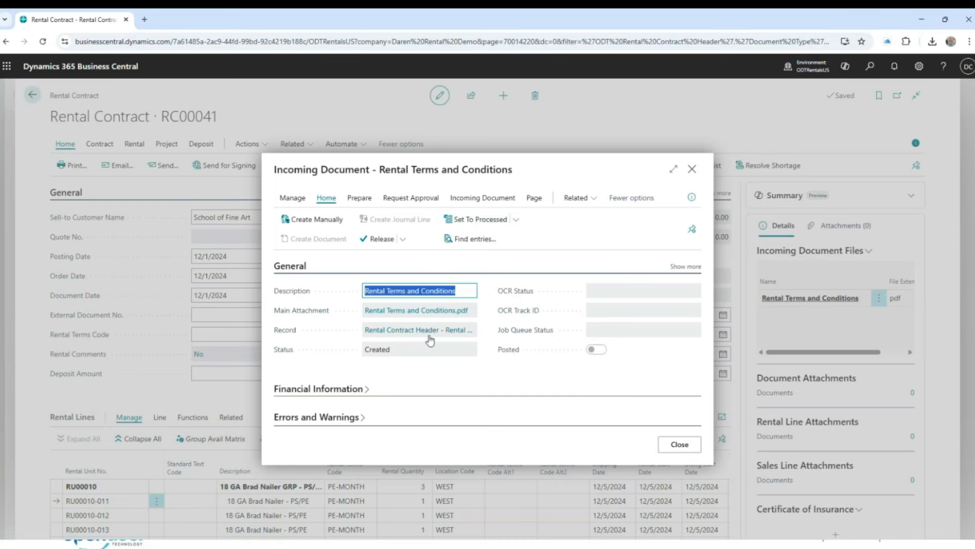
{"action": "left_click", "coordinate": [358, 201]}
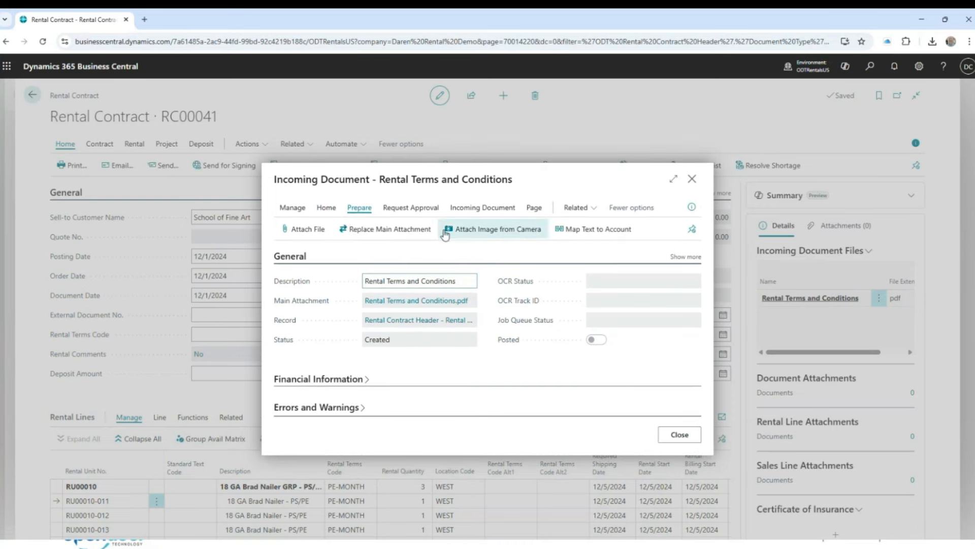
Step: Attach Bosch User Manual.pdf from the 0 ODT Demo Images pictures folder to the Rental Terms and Conditions incoming document and close the record
{"action": "left_click", "coordinate": [374, 231]}
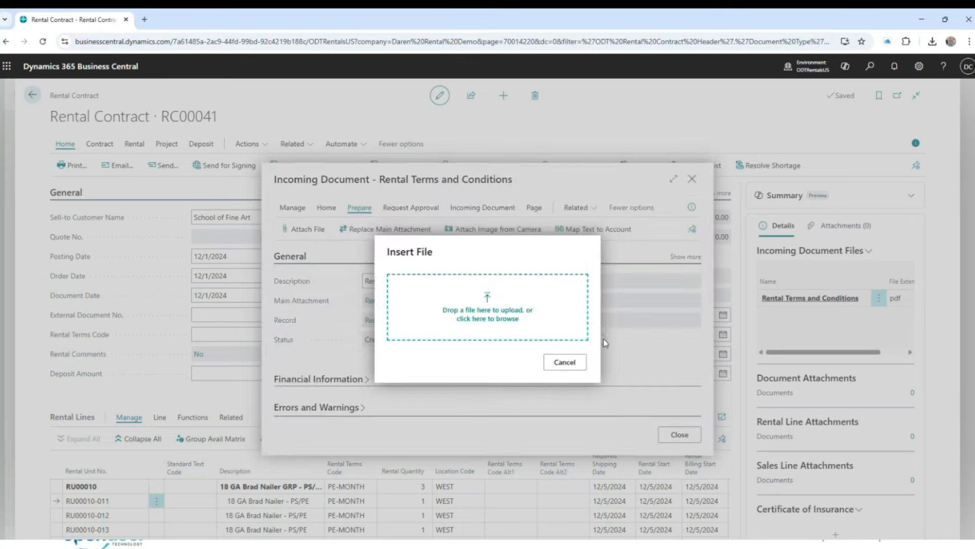
{"action": "left_click", "coordinate": [482, 336]}
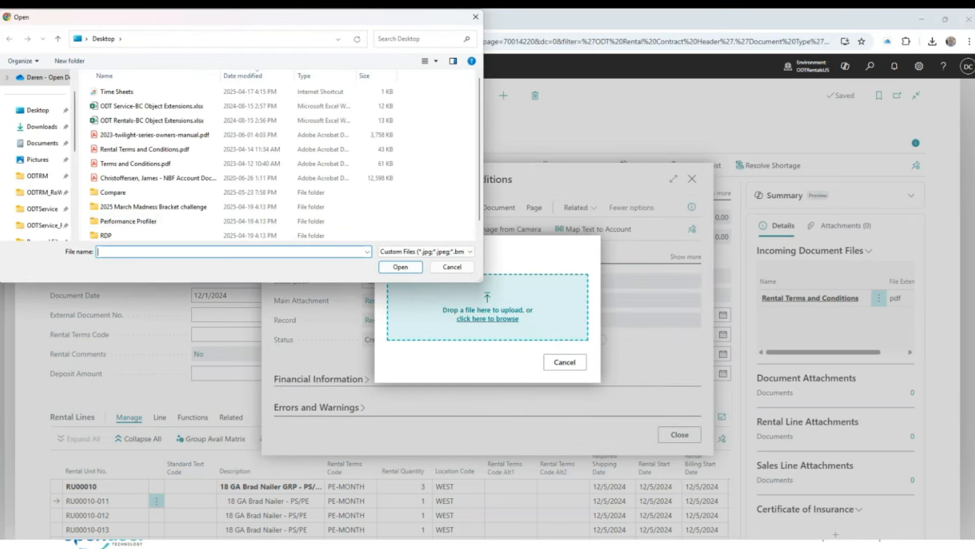
{"action": "left_click", "coordinate": [37, 159]}
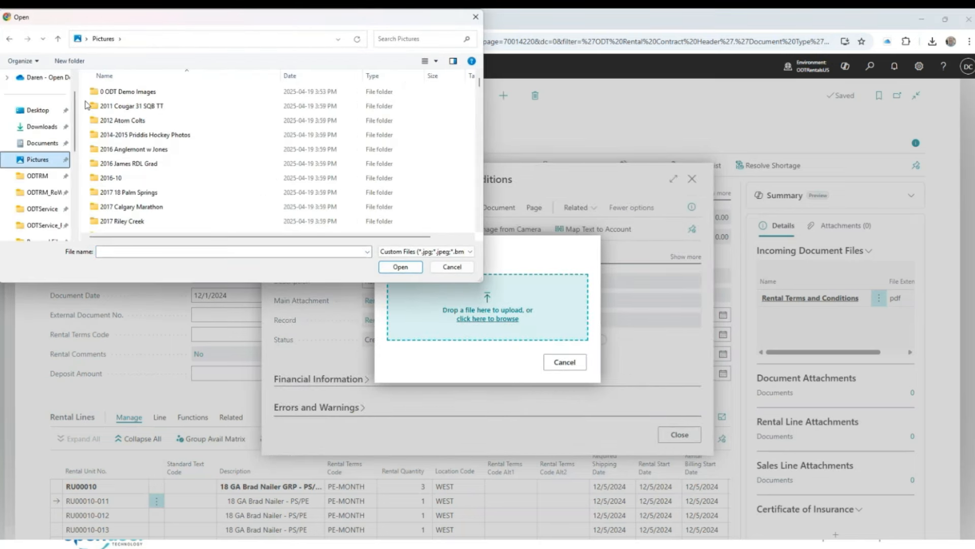
{"action": "double_click", "coordinate": [126, 91]}
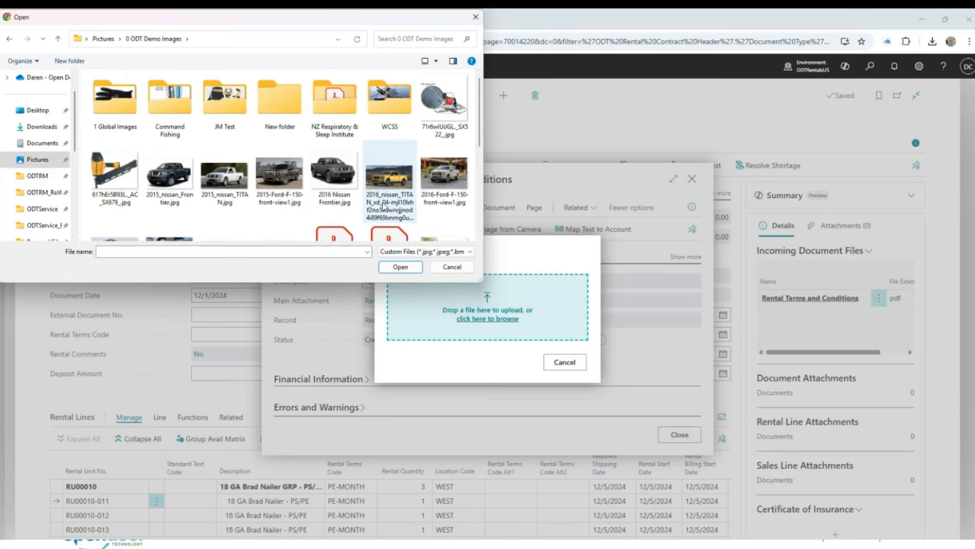
{"action": "scroll", "coordinate": [428, 167], "scroll_direction": "down", "scroll_amount": 3}
{"action": "scroll", "coordinate": [396, 173], "scroll_direction": "up", "scroll_amount": 3}
{"action": "left_click", "coordinate": [397, 177]}
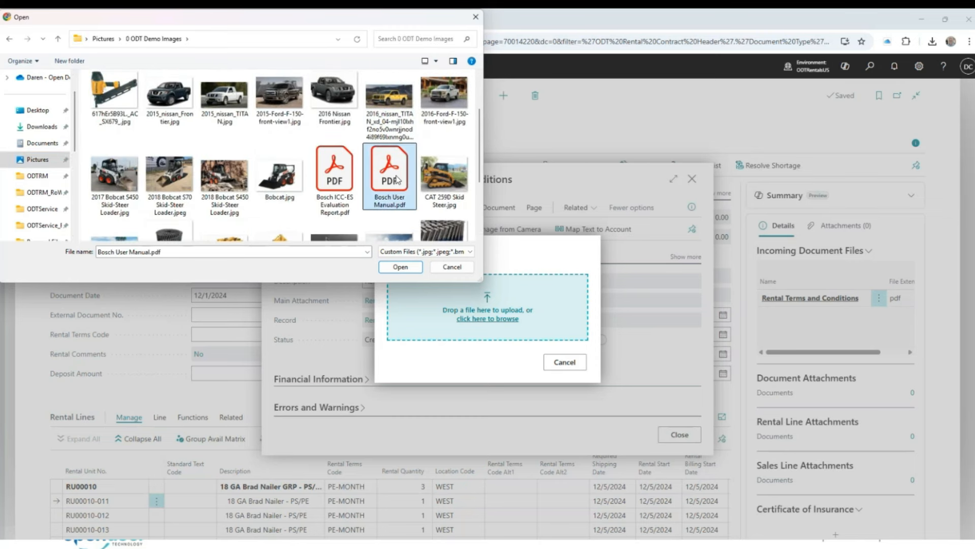
{"action": "double_click", "coordinate": [389, 182]}
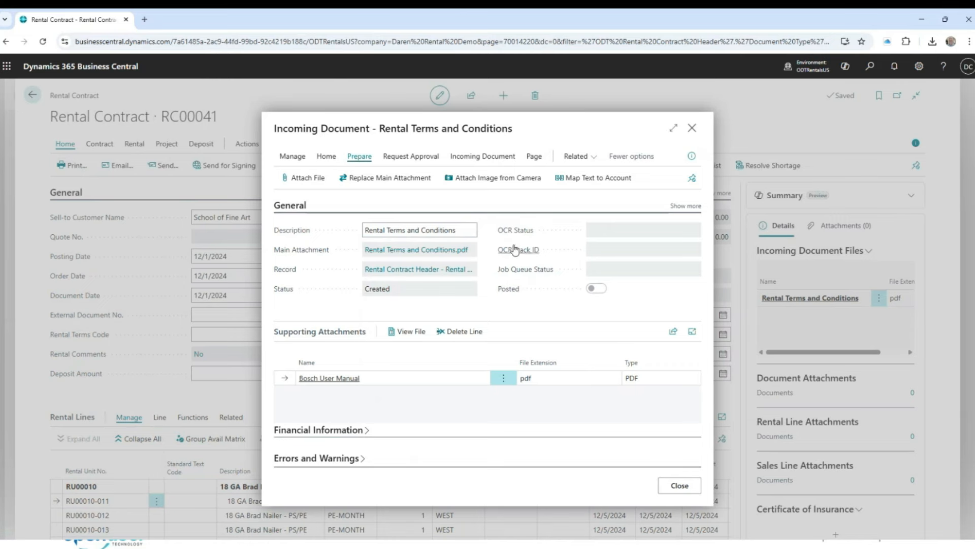
{"action": "mouse_move", "coordinate": [507, 234]}
{"action": "left_click", "coordinate": [685, 485]}
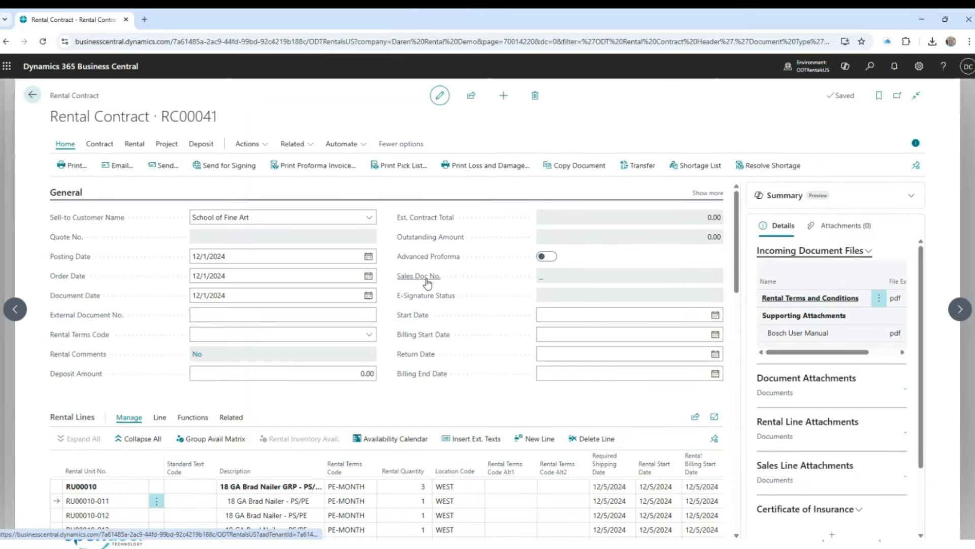
Step: Switch back to Business Central, leave the contract, and open the RU00001 Power Shovel group's rental unit card to view its Allow Overbooking setting
{"action": "mouse_move", "coordinate": [427, 280]}
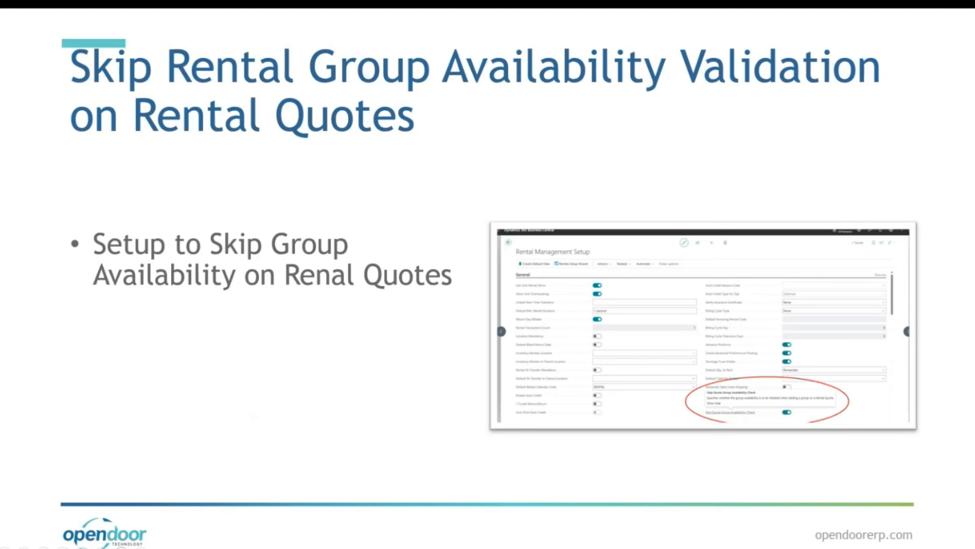
{"action": "key", "text": "alt+Tab"}
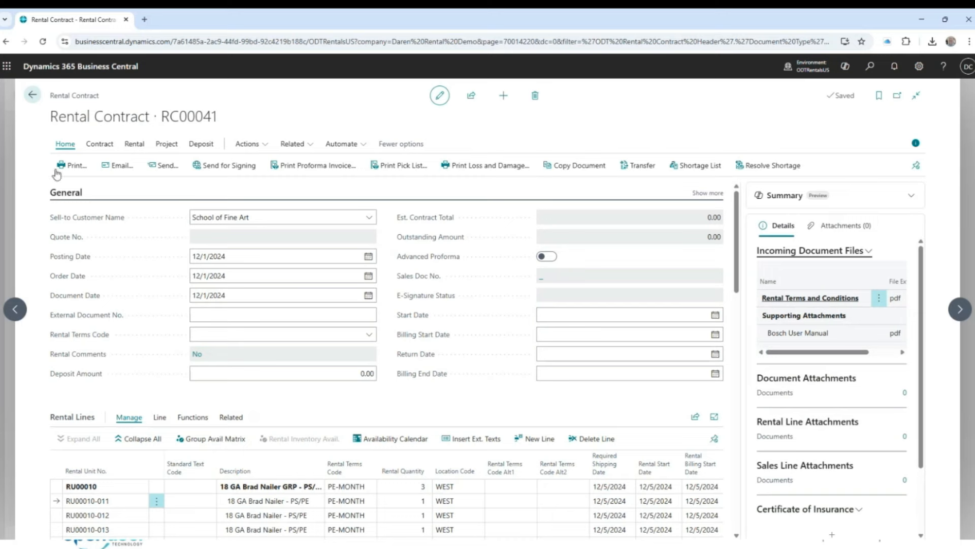
{"action": "left_click", "coordinate": [32, 96]}
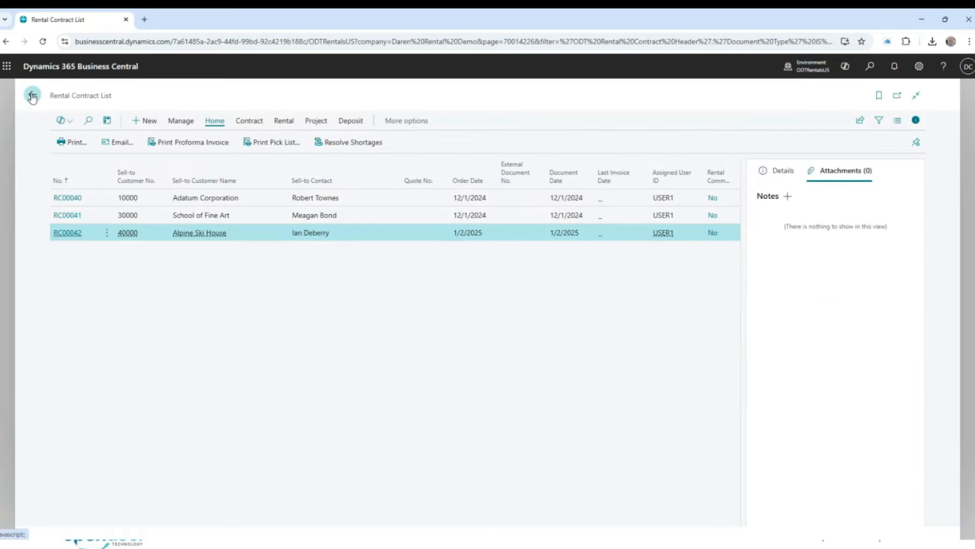
{"action": "left_click", "coordinate": [32, 96]}
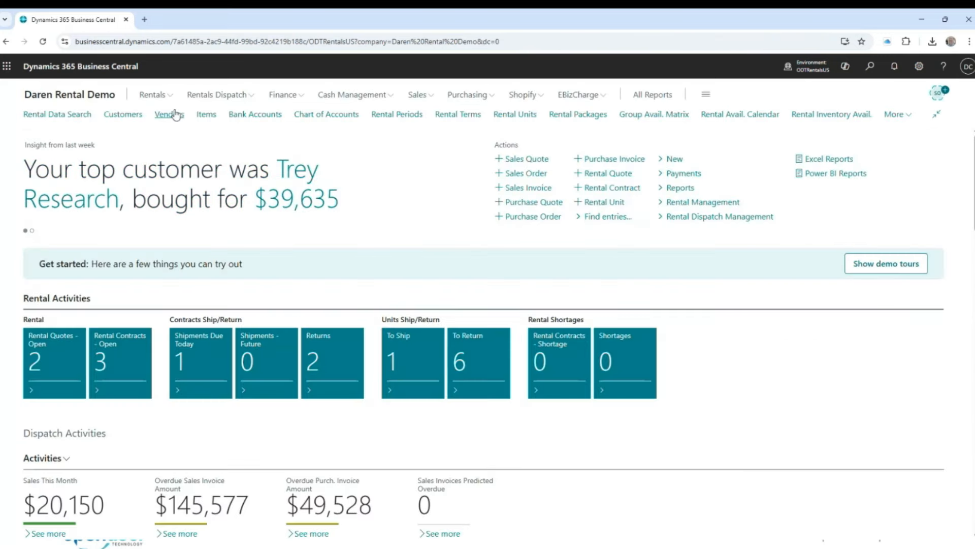
{"action": "left_click", "coordinate": [155, 95]}
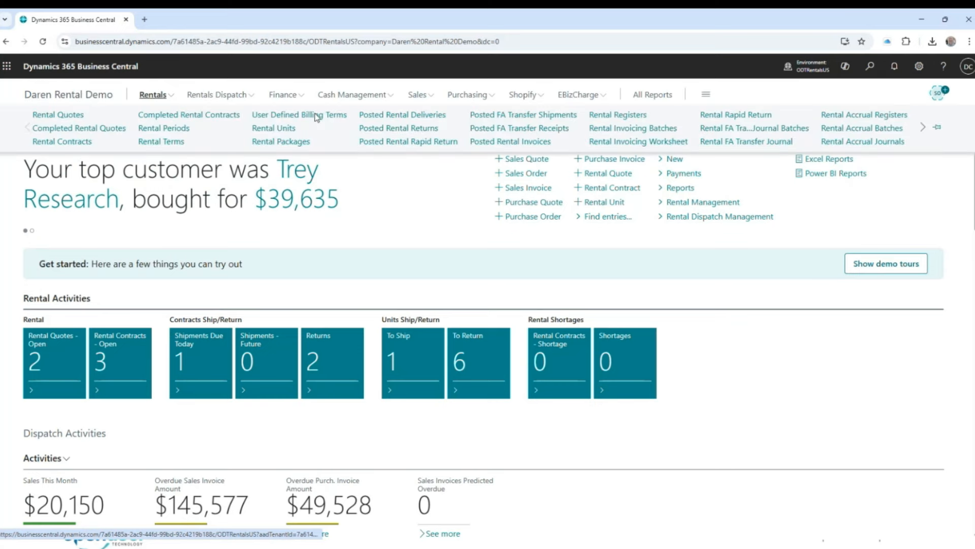
{"action": "left_click", "coordinate": [277, 128]}
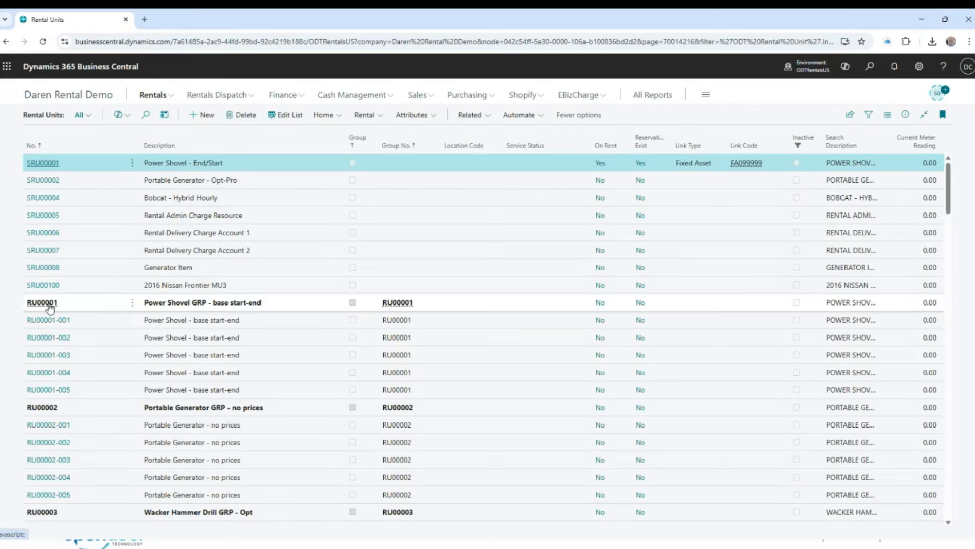
{"action": "left_click", "coordinate": [384, 297]}
{"action": "scroll", "coordinate": [410, 405], "scroll_direction": "down", "scroll_amount": 3}
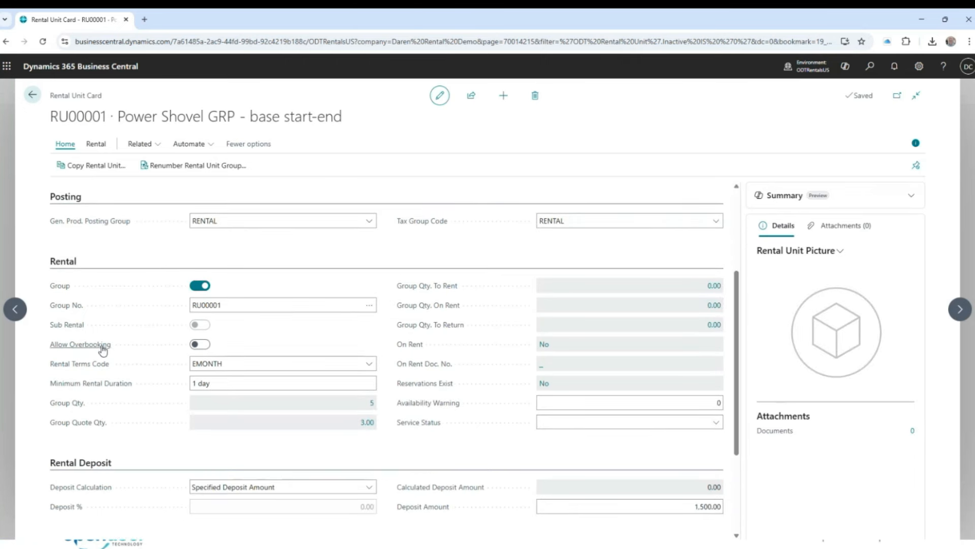
{"action": "mouse_move", "coordinate": [84, 349]}
Step: Find and open Rental Management Setup and examine the Skip Quote Group Availability Check setting
{"action": "left_click", "coordinate": [32, 94]}
{"action": "left_click", "coordinate": [870, 66]}
{"action": "type", "text": "RENTAL"}
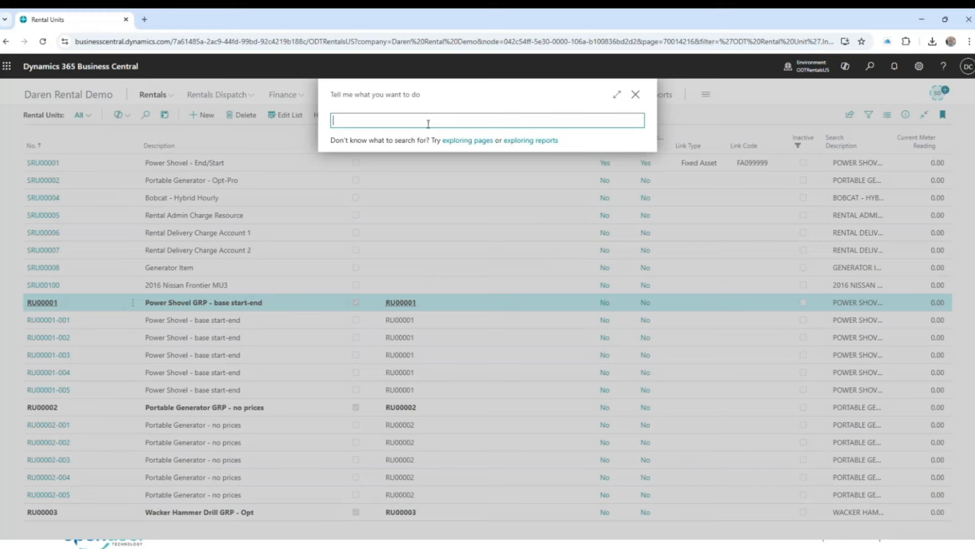
{"action": "type", "text": " MAN"}
{"action": "left_click", "coordinate": [379, 165]}
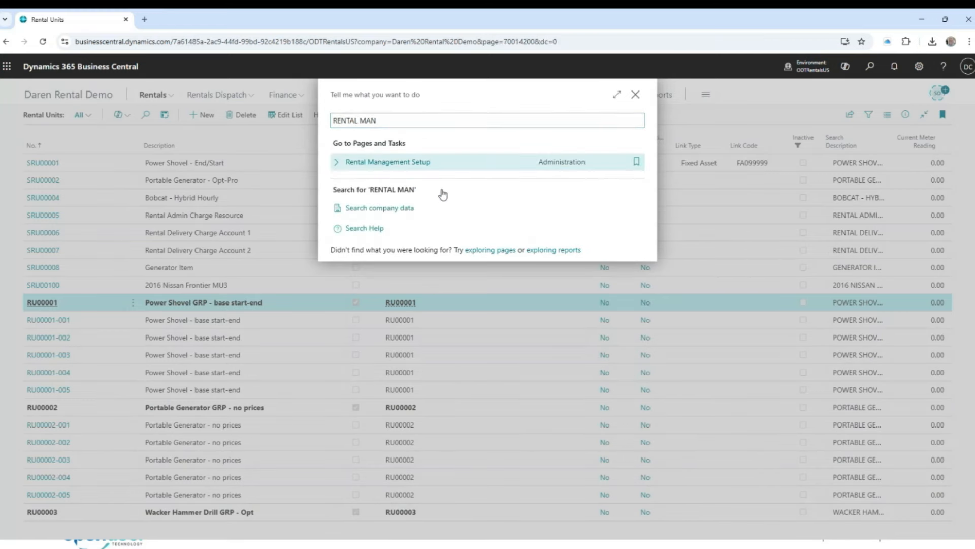
{"action": "scroll", "coordinate": [734, 453], "scroll_direction": "down", "scroll_amount": 2}
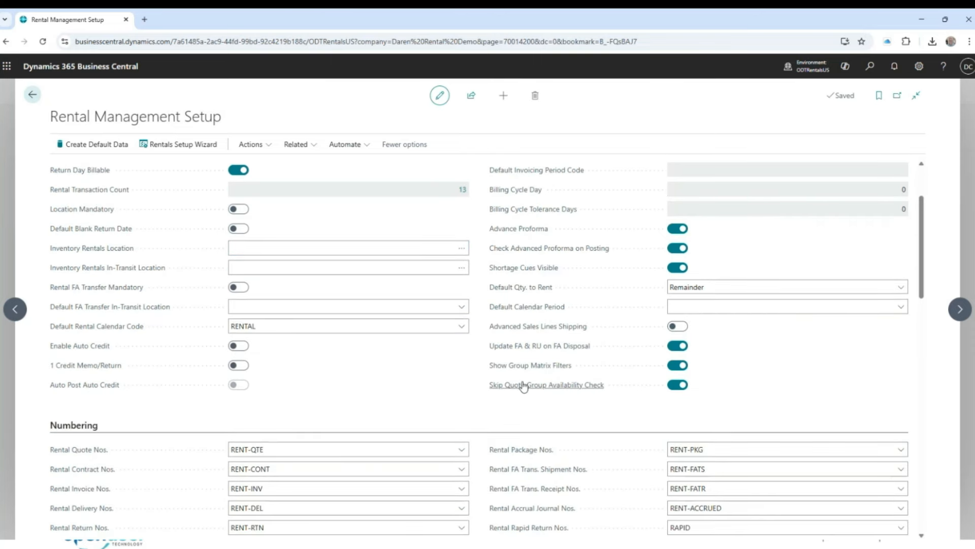
{"action": "mouse_move", "coordinate": [549, 389]}
Step: Open the Adatum Corporation rental quote, set the Power Shovel group line's rental quantity to 6, and close the quote
{"action": "left_click", "coordinate": [32, 95]}
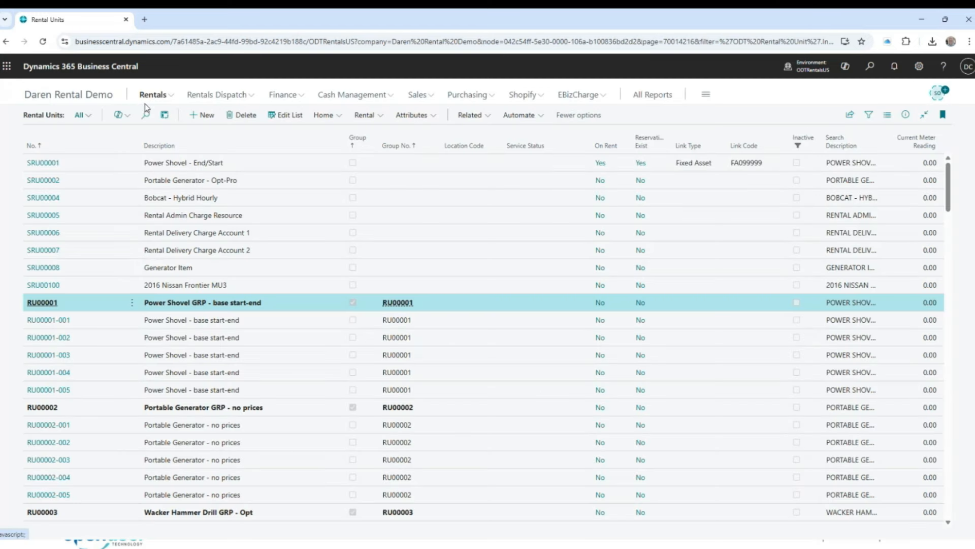
{"action": "left_click", "coordinate": [152, 96]}
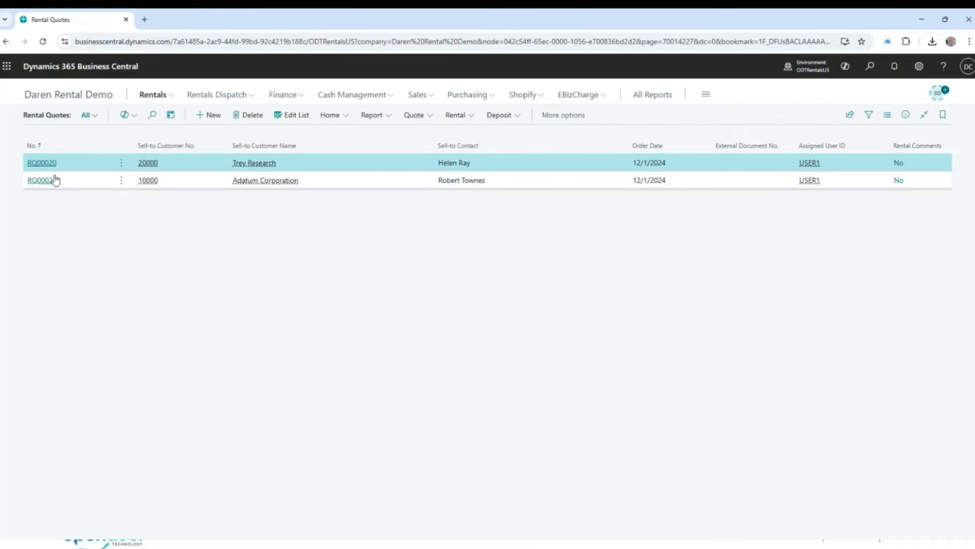
{"action": "left_click", "coordinate": [53, 180]}
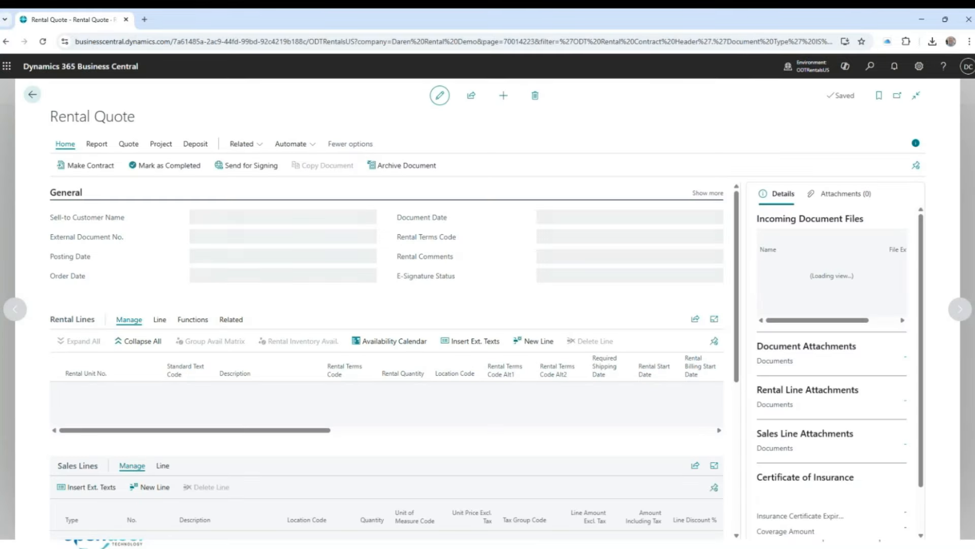
{"action": "left_click", "coordinate": [410, 390]}
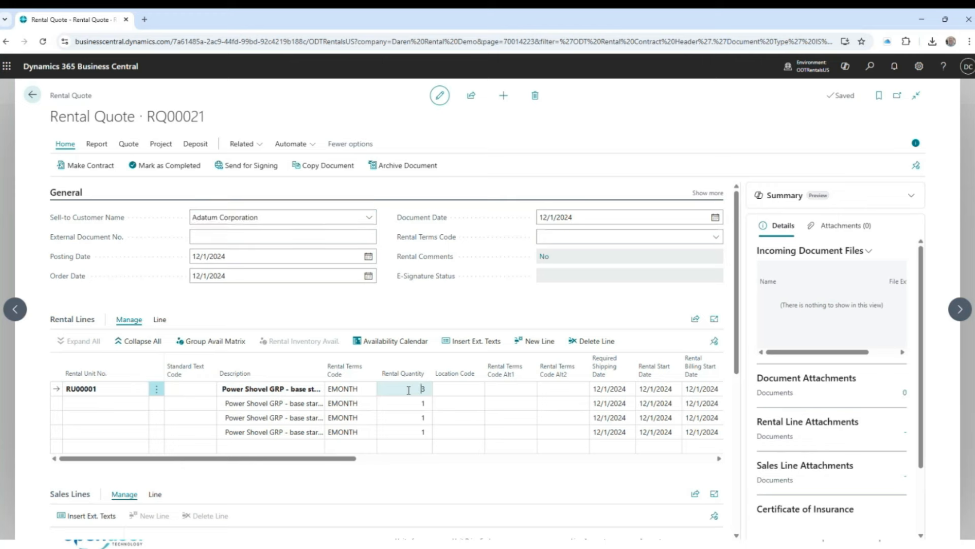
{"action": "type", "text": "6"}
{"action": "key", "text": "Tab"}
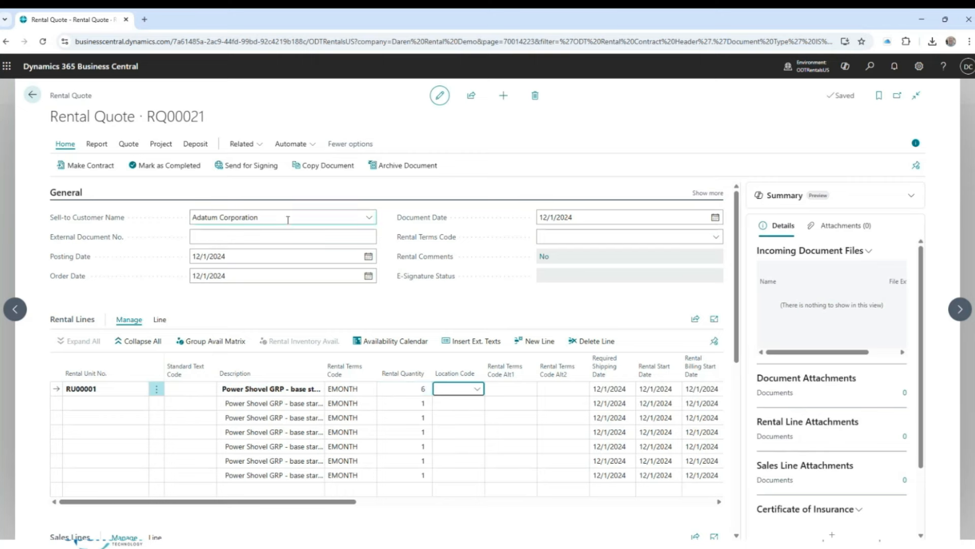
{"action": "left_click", "coordinate": [179, 246]}
{"action": "key", "text": "Escape"}
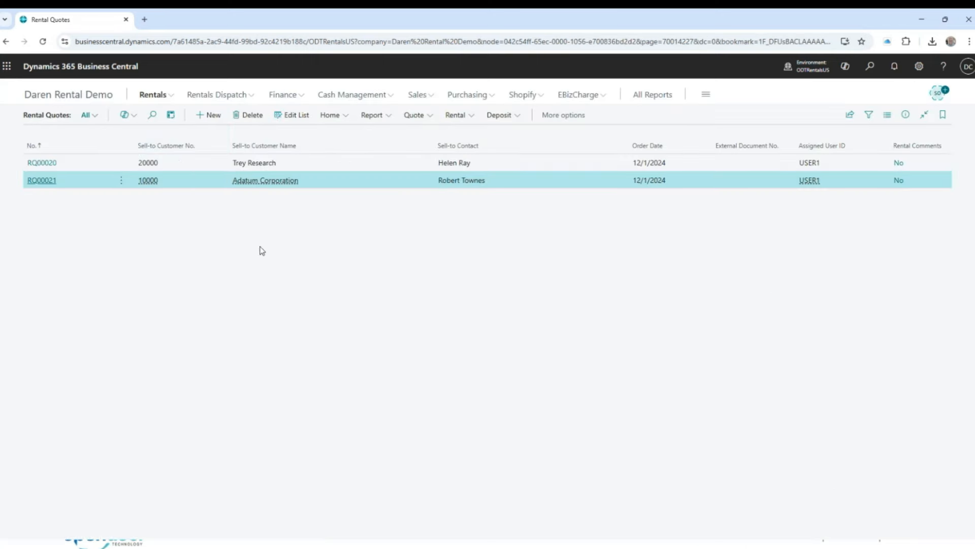
Step: Open the Alpine Ski House rental contract and add the Power Shovel group RU00001 on a new rental line
{"action": "left_click", "coordinate": [153, 95]}
{"action": "left_click", "coordinate": [50, 147]}
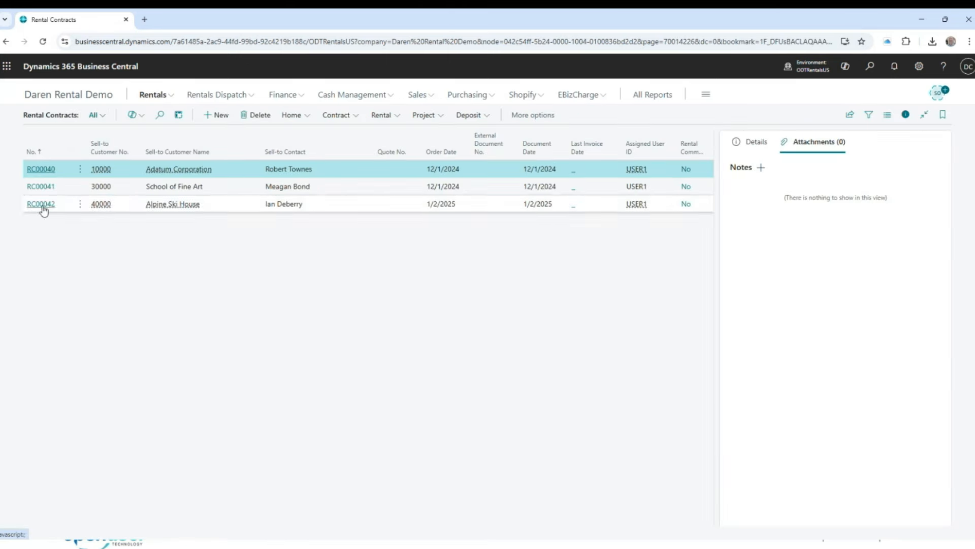
{"action": "left_click", "coordinate": [40, 206]}
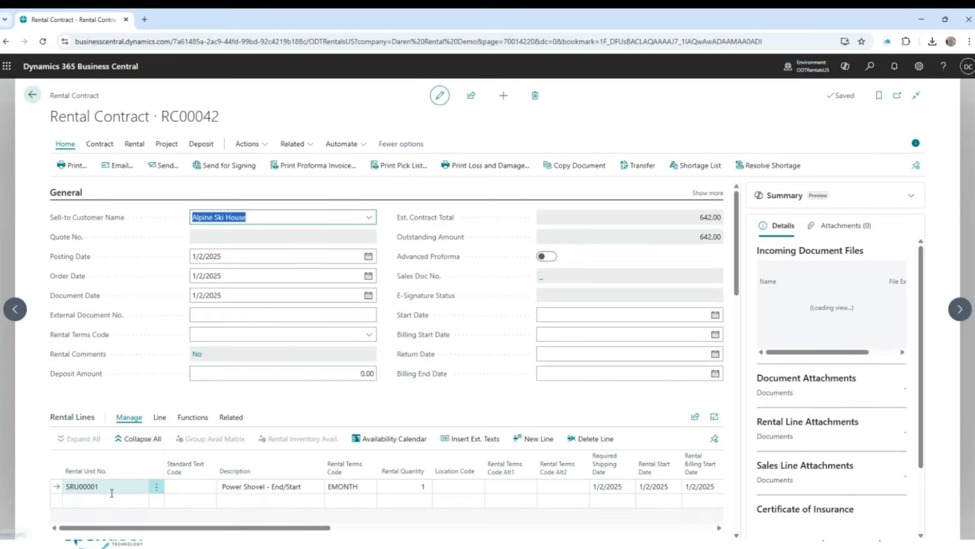
{"action": "scroll", "coordinate": [111, 491], "scroll_direction": "down", "scroll_amount": 1}
{"action": "left_click", "coordinate": [126, 448]}
{"action": "left_click", "coordinate": [141, 451]}
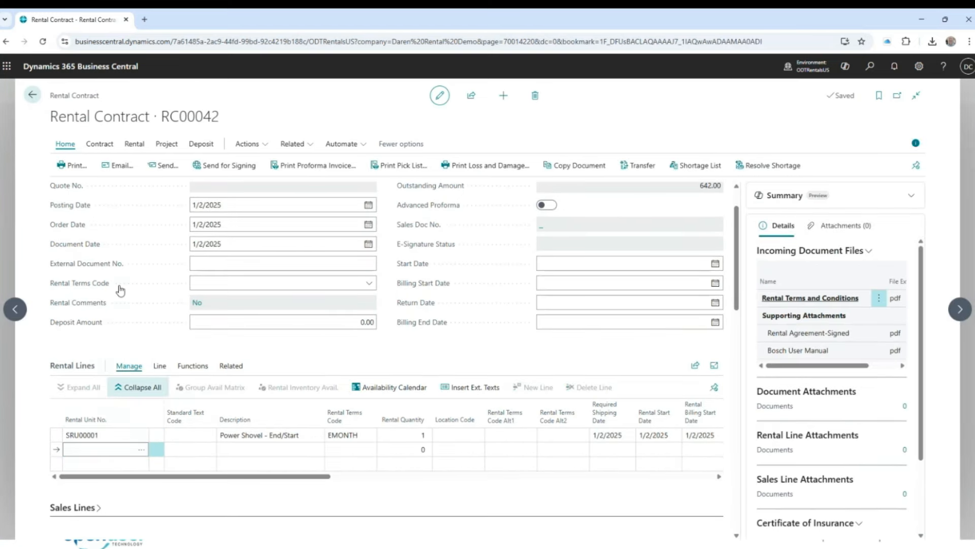
{"action": "left_click", "coordinate": [77, 286]}
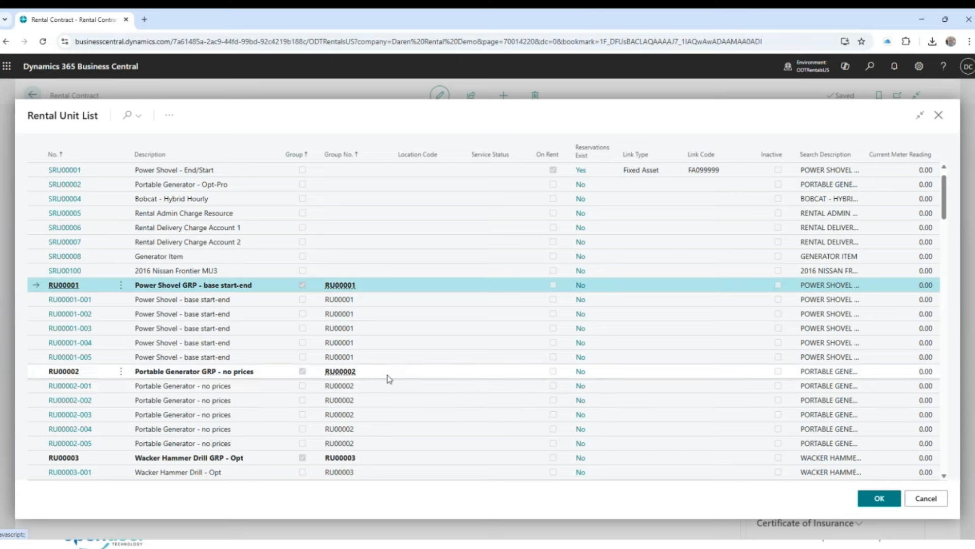
{"action": "key", "text": "Return"}
Step: Set the Power Shovel group line's rental quantity to 5, and try raising it to 6
{"action": "left_click", "coordinate": [412, 448]}
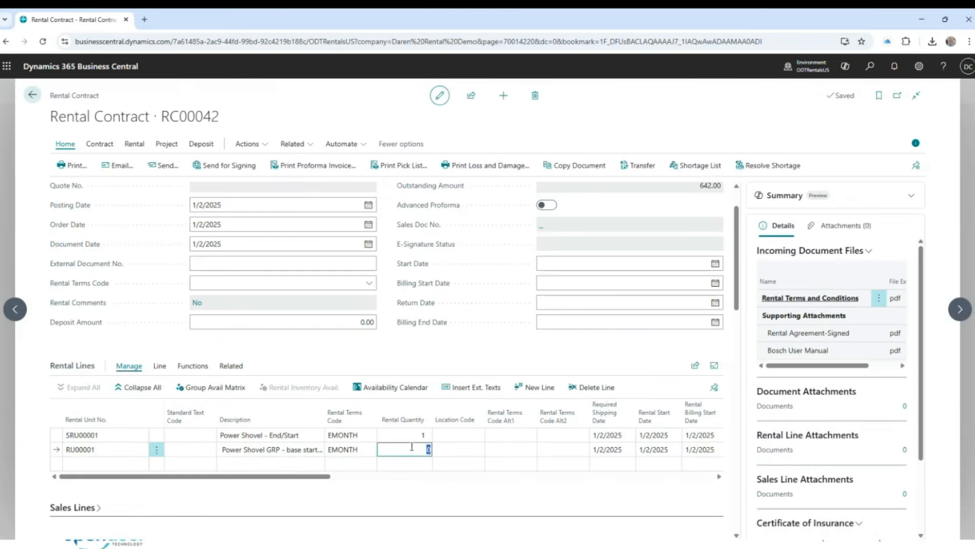
{"action": "type", "text": "5"}
{"action": "key", "text": "Tab"}
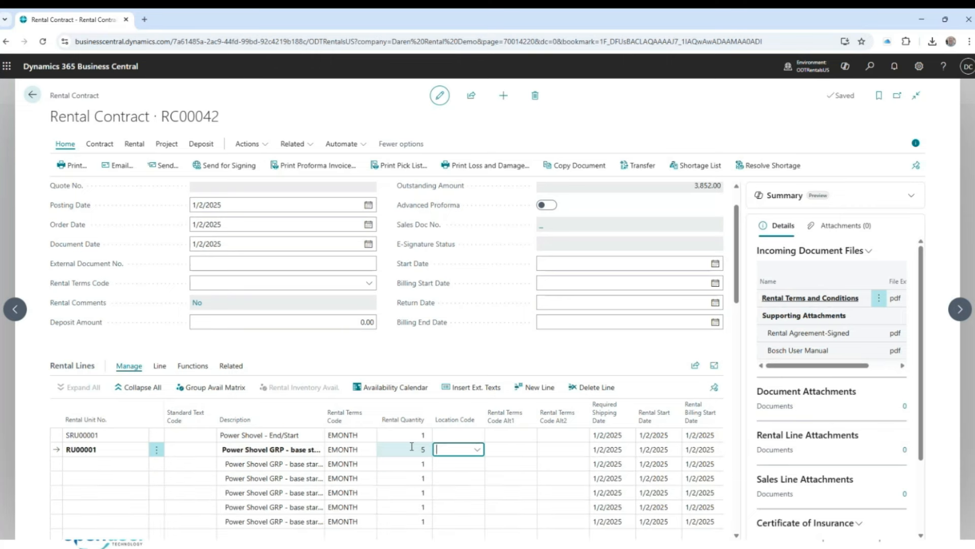
{"action": "left_click", "coordinate": [412, 447]}
{"action": "type", "text": "6"}
{"action": "key", "text": "Tab"}
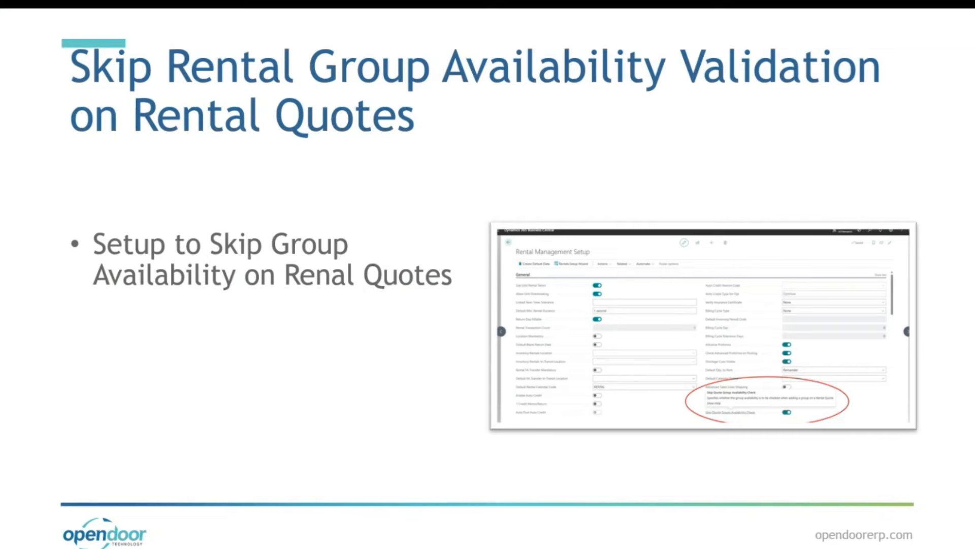
{"action": "key", "text": "Right"}
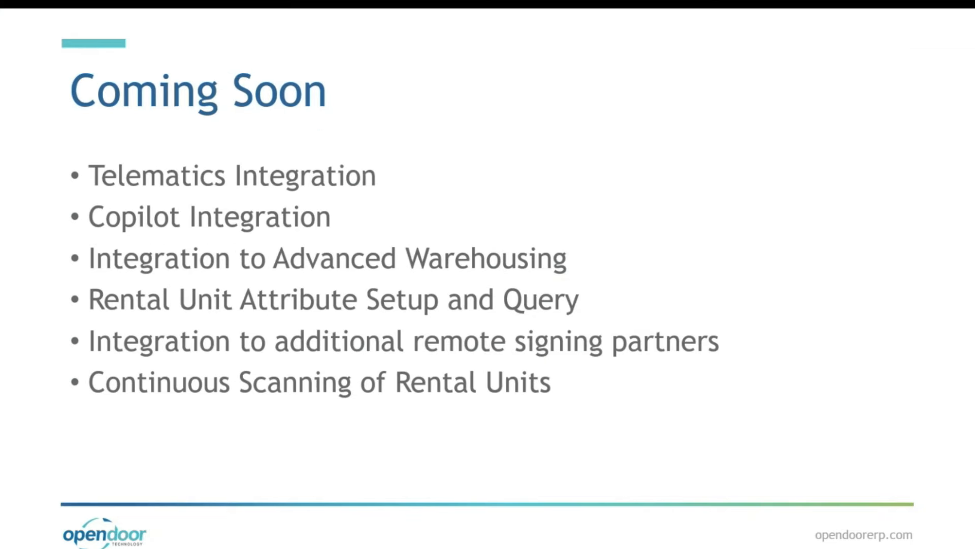